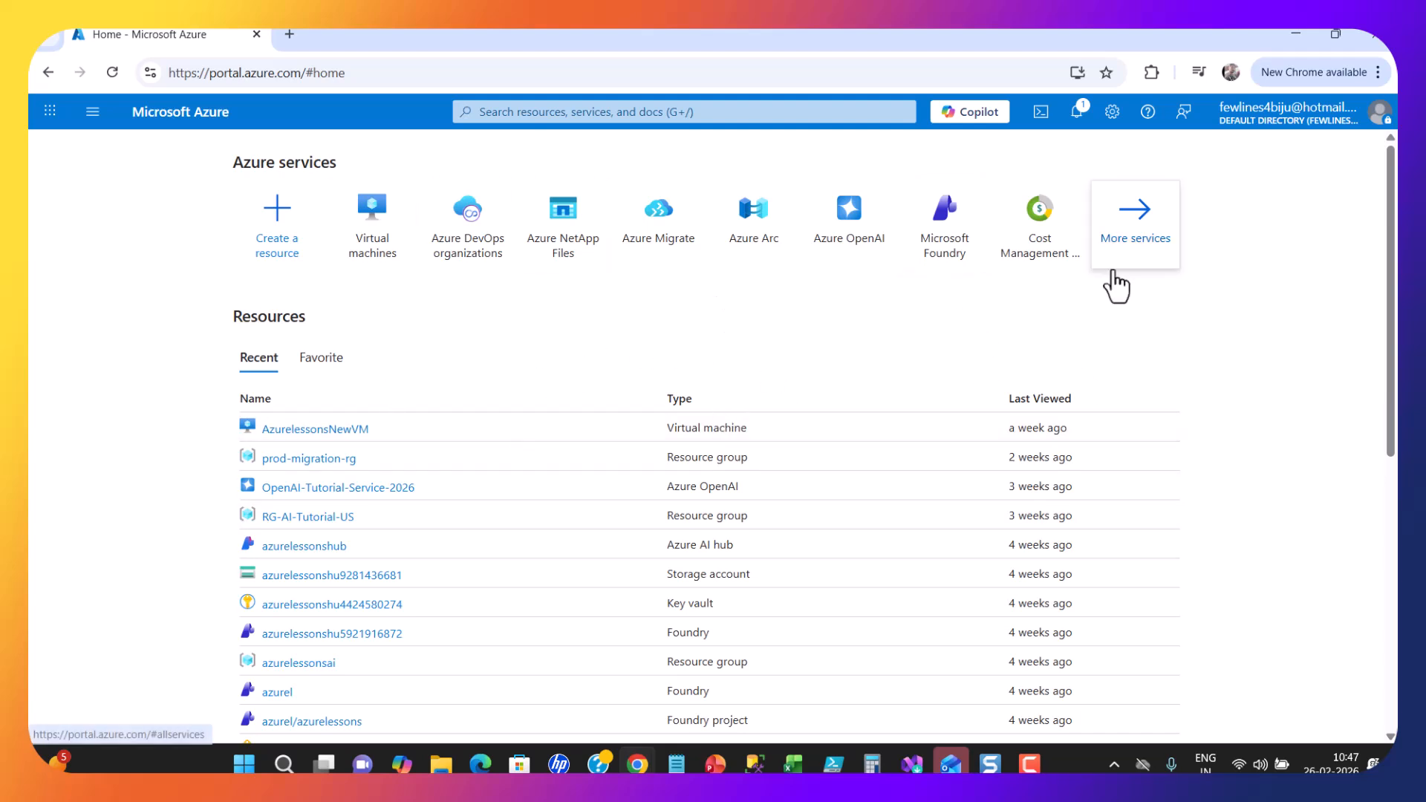
{"action": "left_click", "coordinate": [1295, 116]}
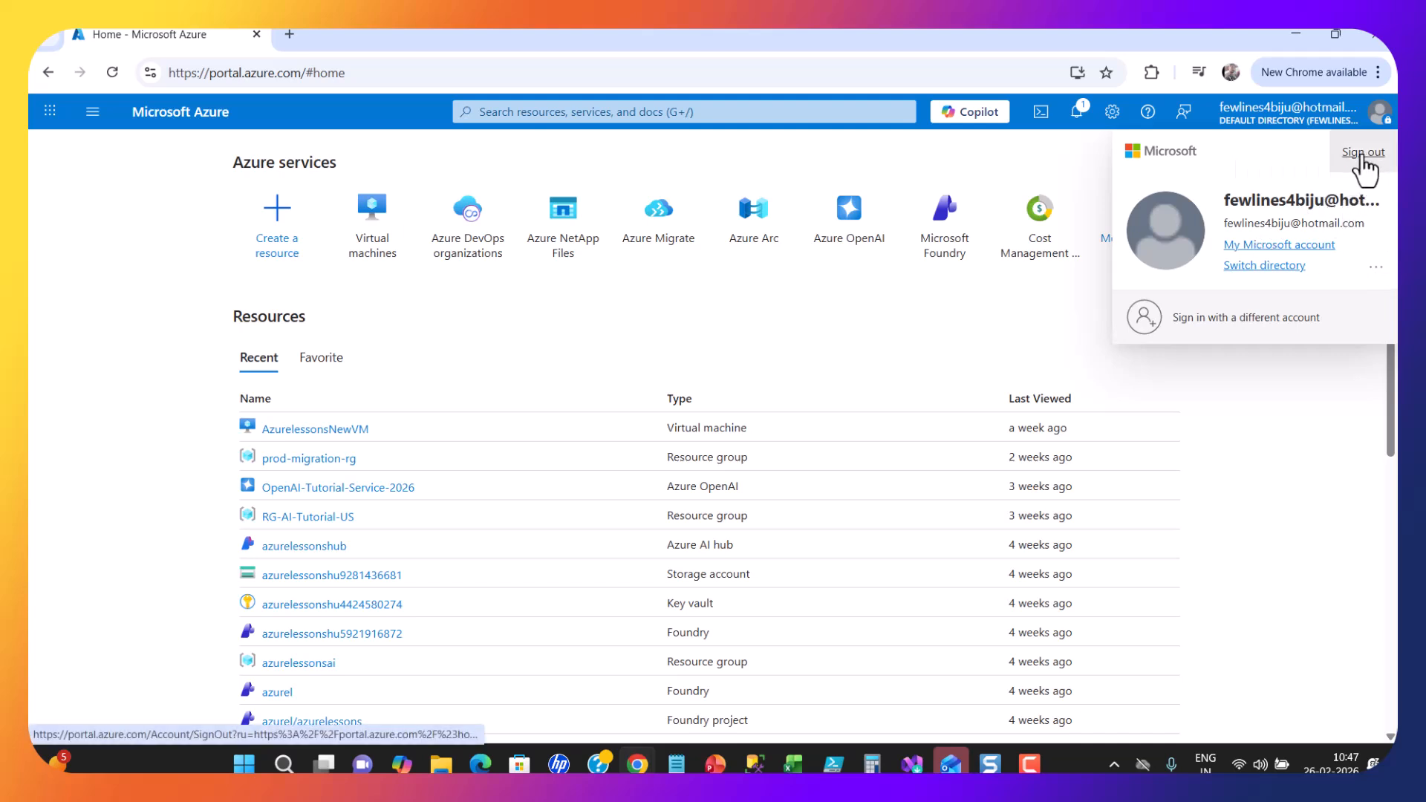
{"action": "left_click", "coordinate": [107, 209]}
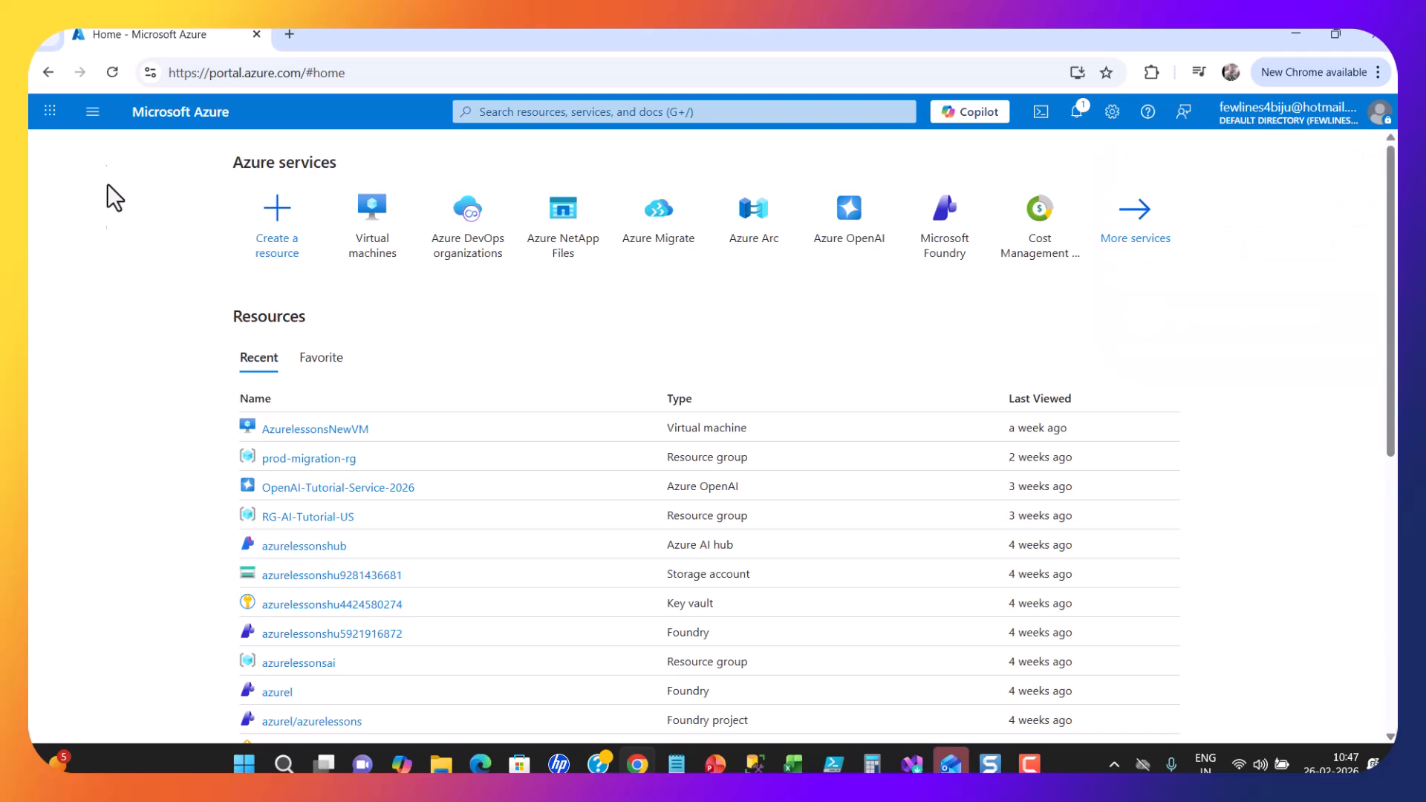
{"action": "left_click", "coordinate": [90, 111]}
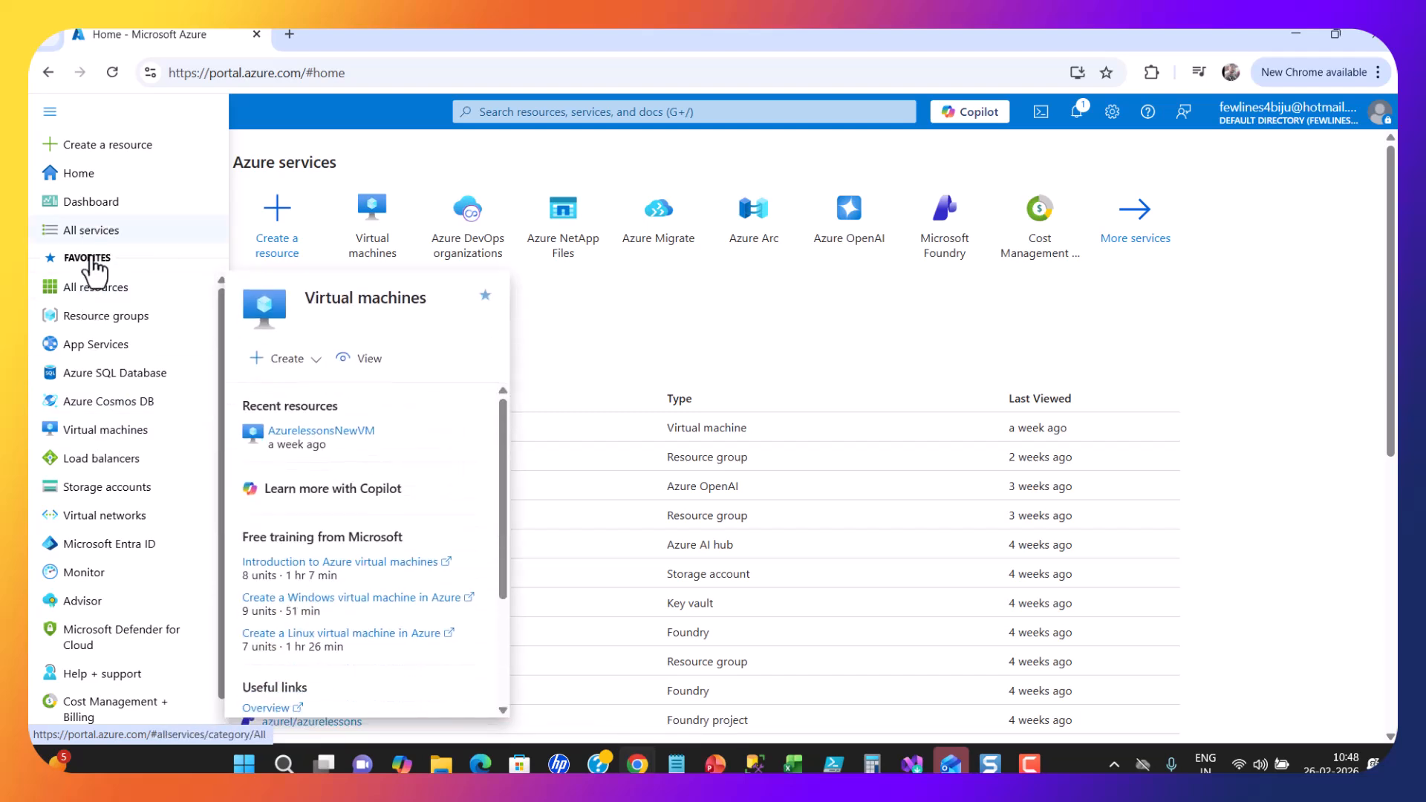
{"action": "mouse_move", "coordinate": [106, 444]}
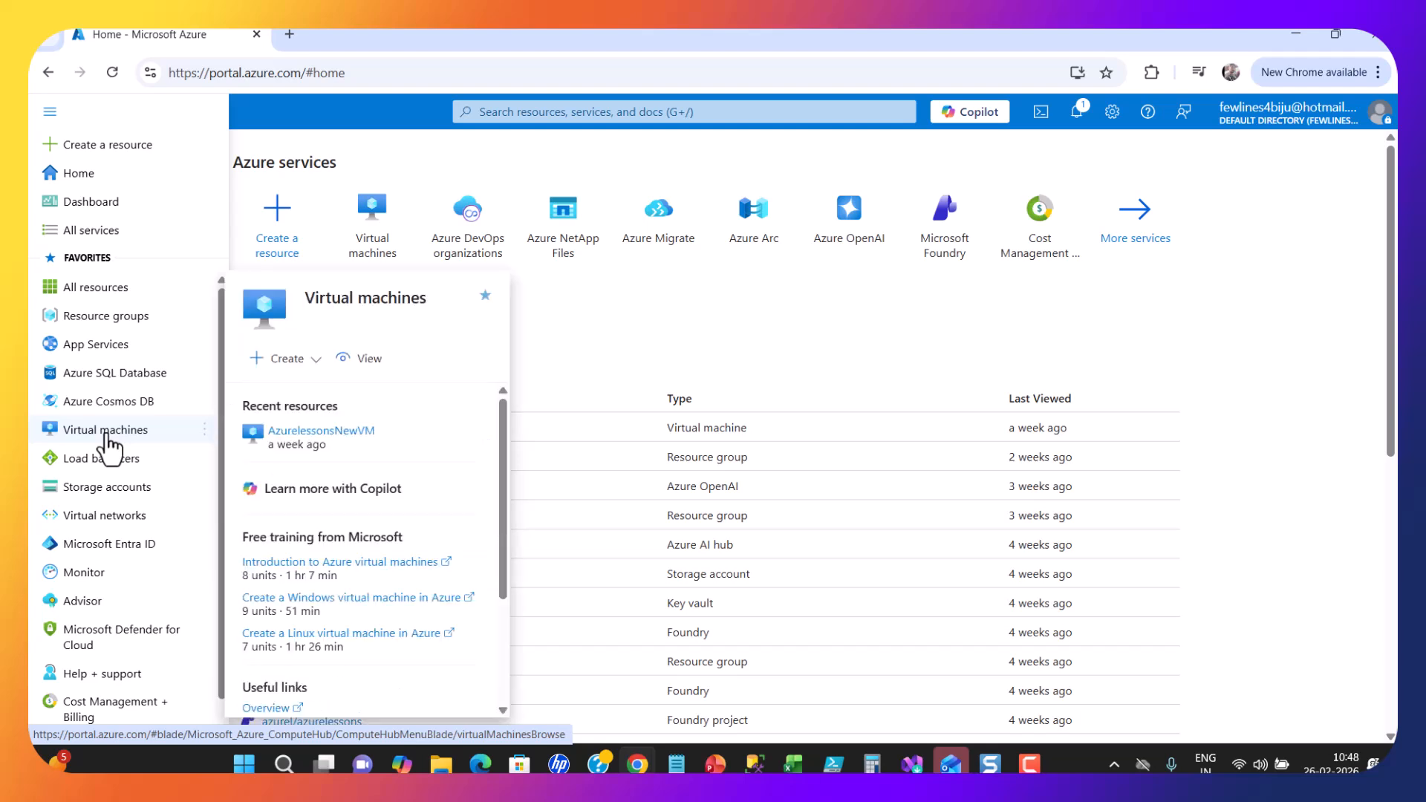
{"action": "left_click", "coordinate": [311, 363]}
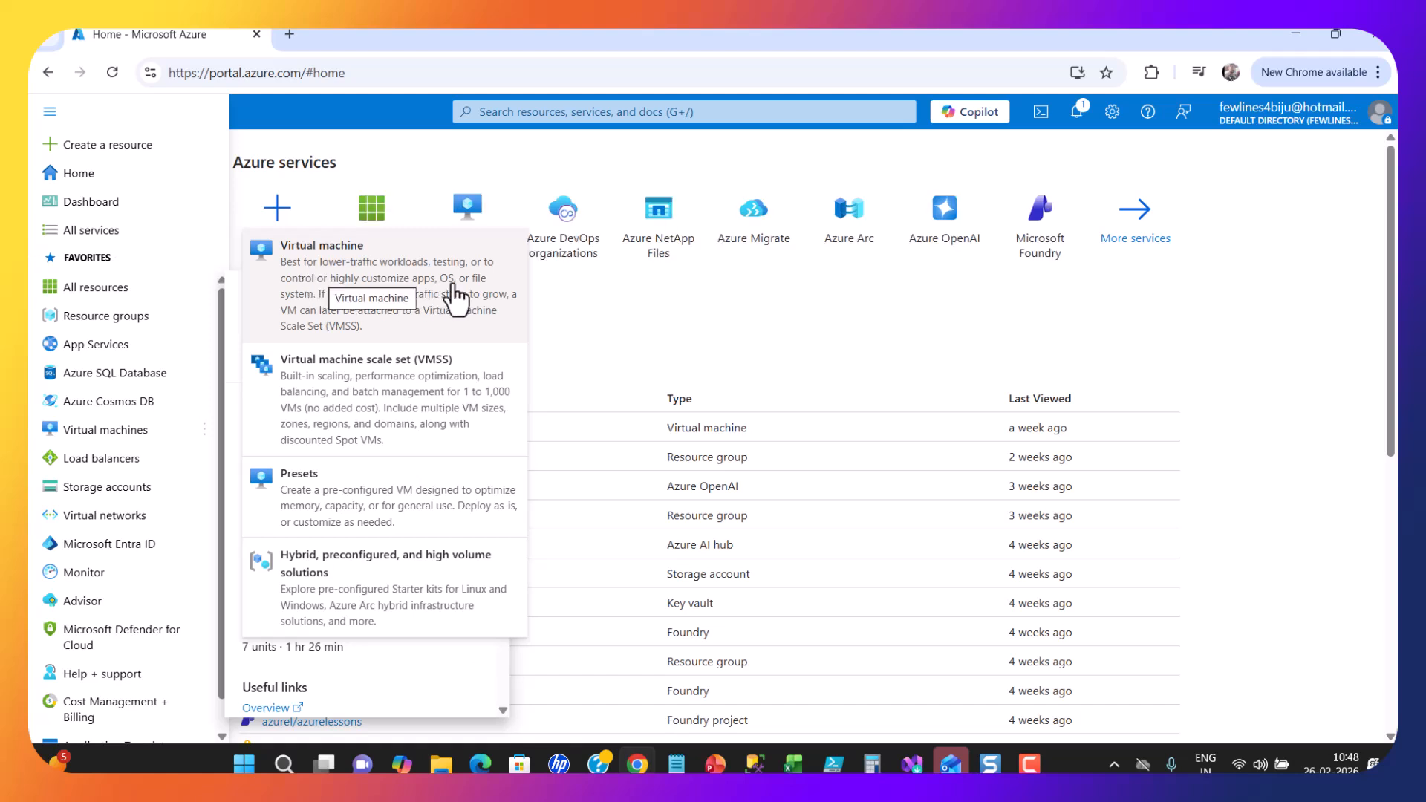
Search the portal for virtual machines, open the Virtual machines service and start creating a standard virtual machine.
{"action": "left_click", "coordinate": [514, 112]}
{"action": "type", "text": "v"}
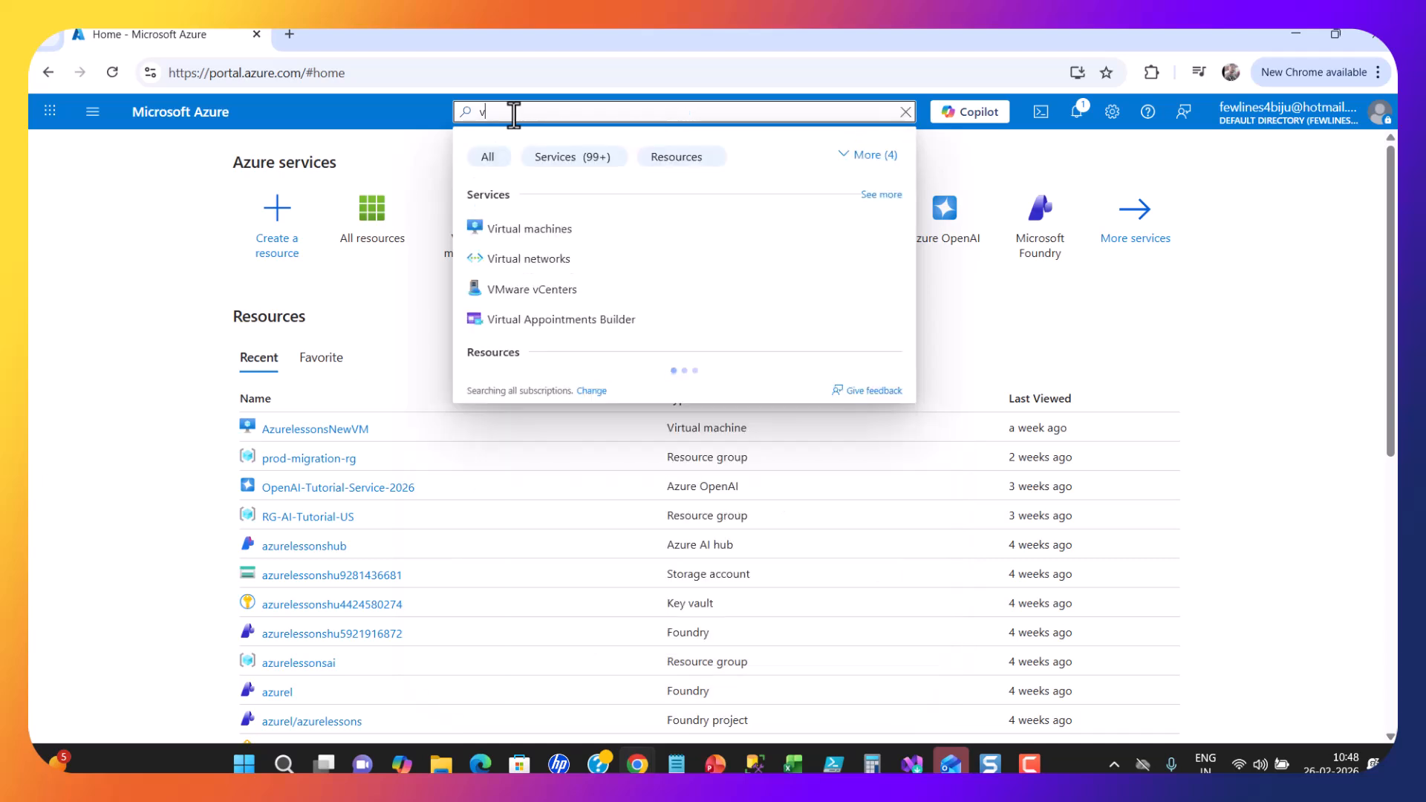
{"action": "type", "text": "irtual machin"}
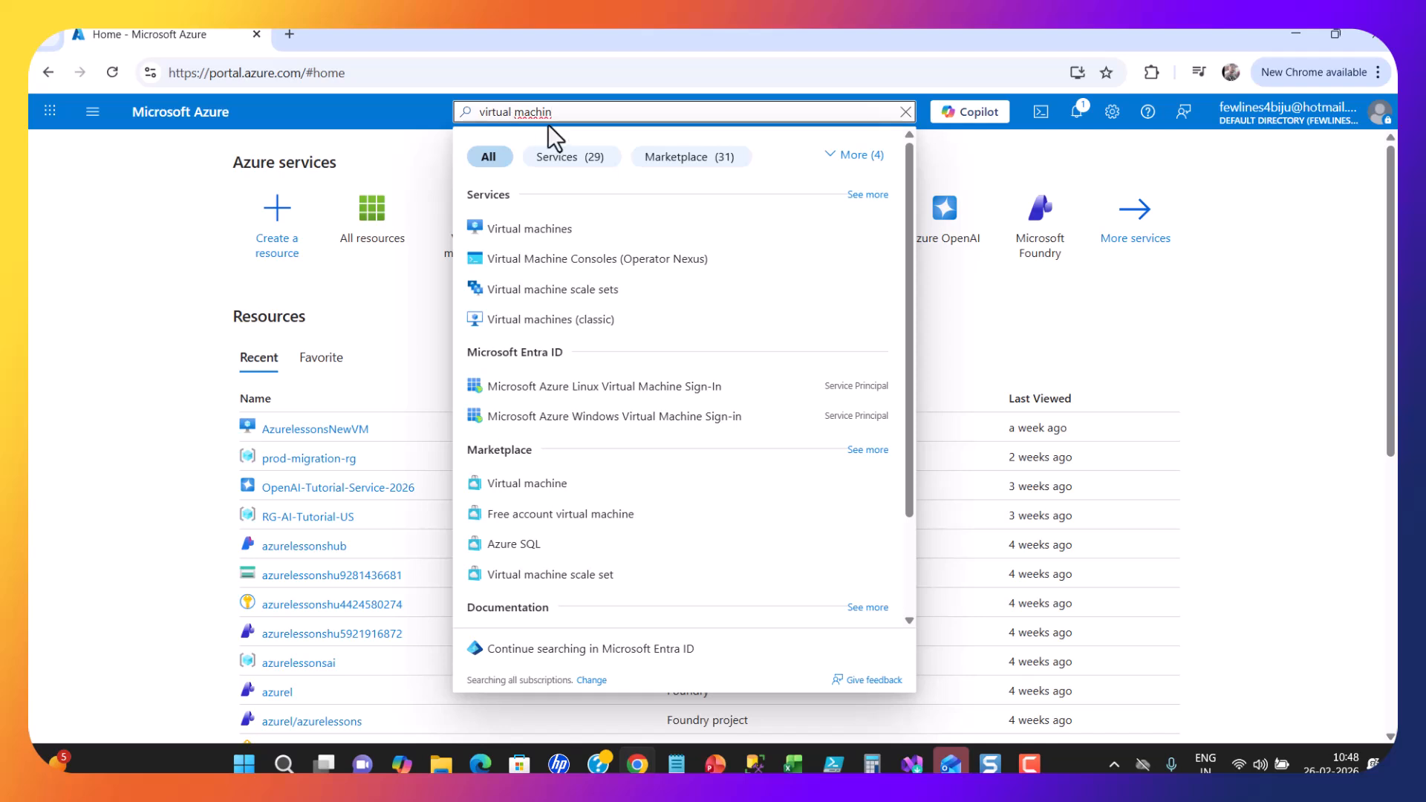
{"action": "left_click", "coordinate": [536, 230]}
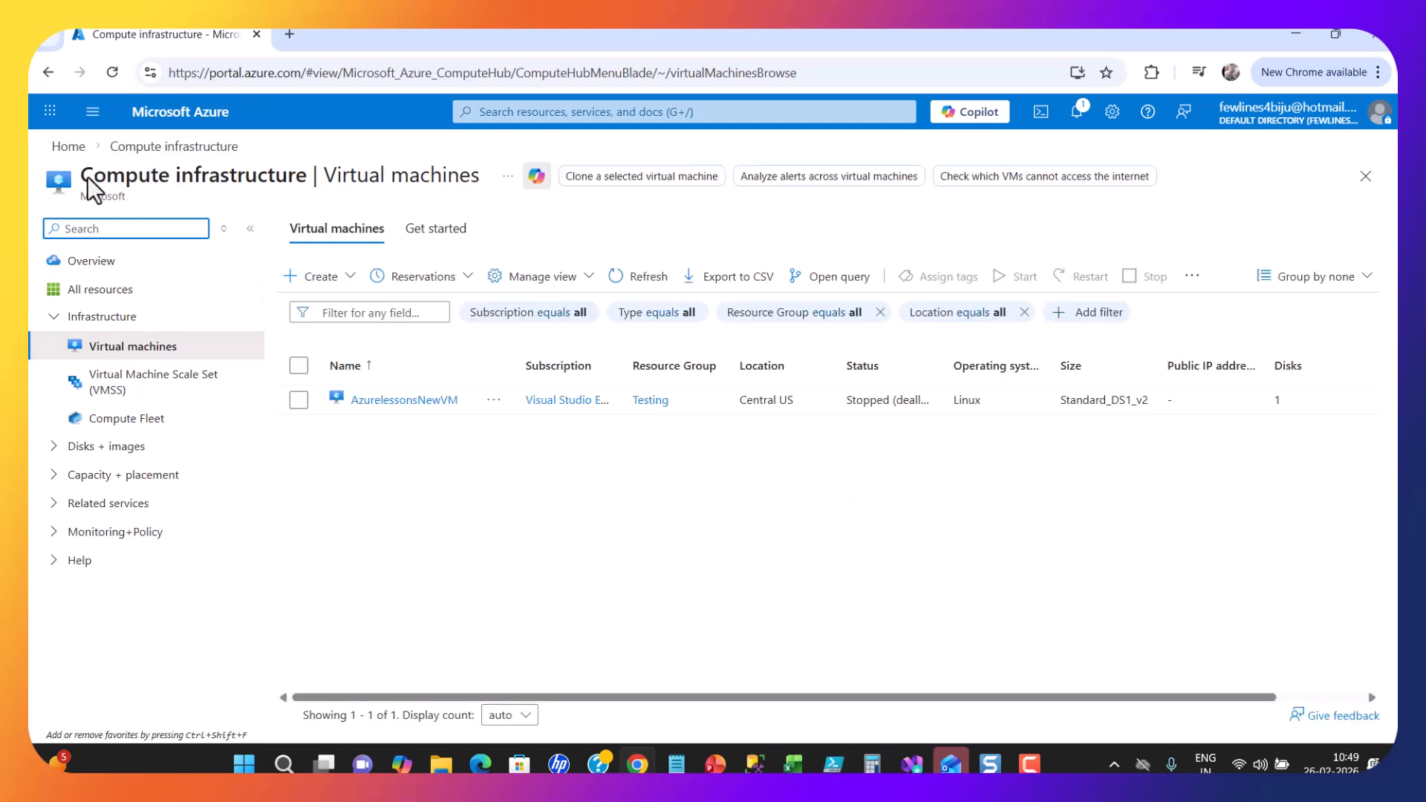
{"action": "left_click_drag", "start_coordinate": [99, 176], "coordinate": [480, 175]}
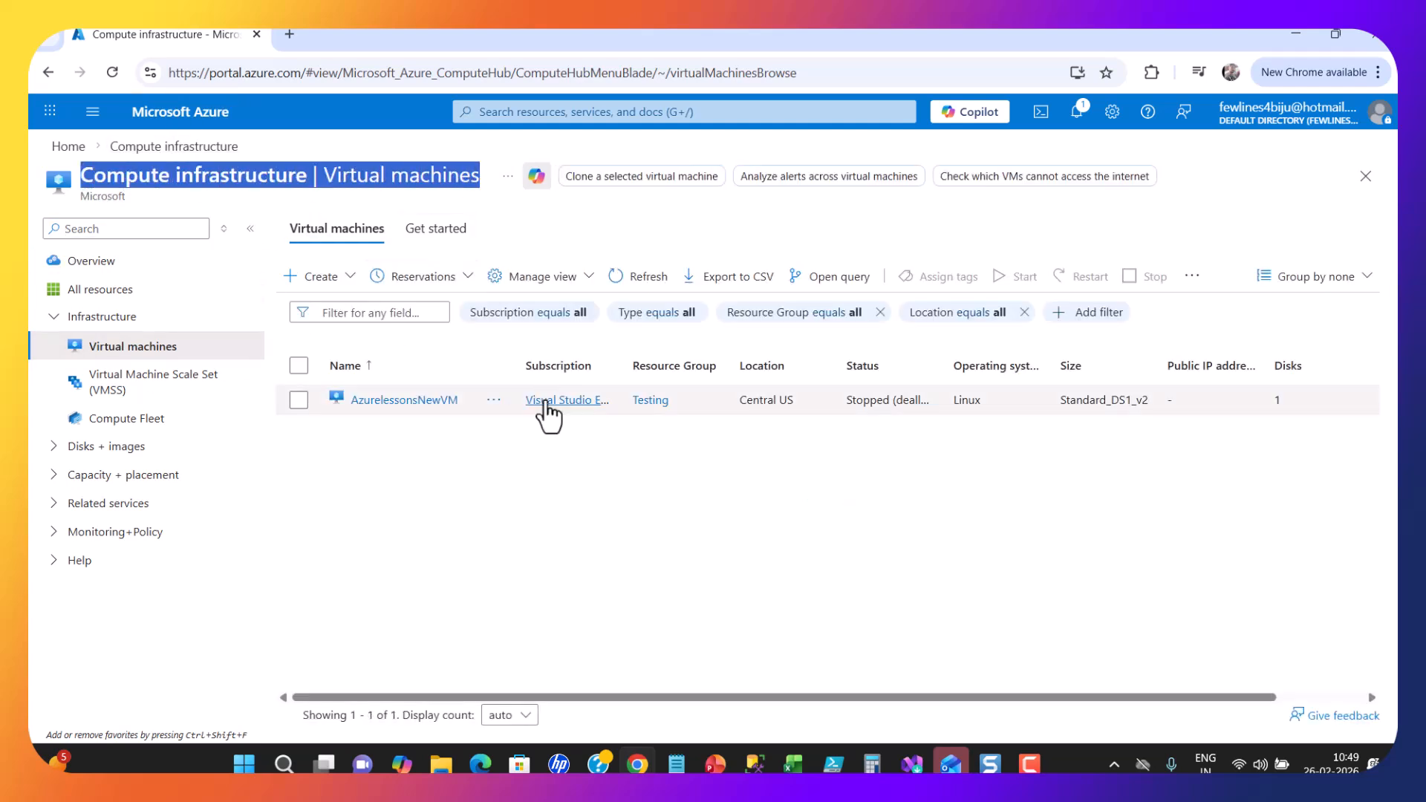
{"action": "left_click", "coordinate": [448, 481]}
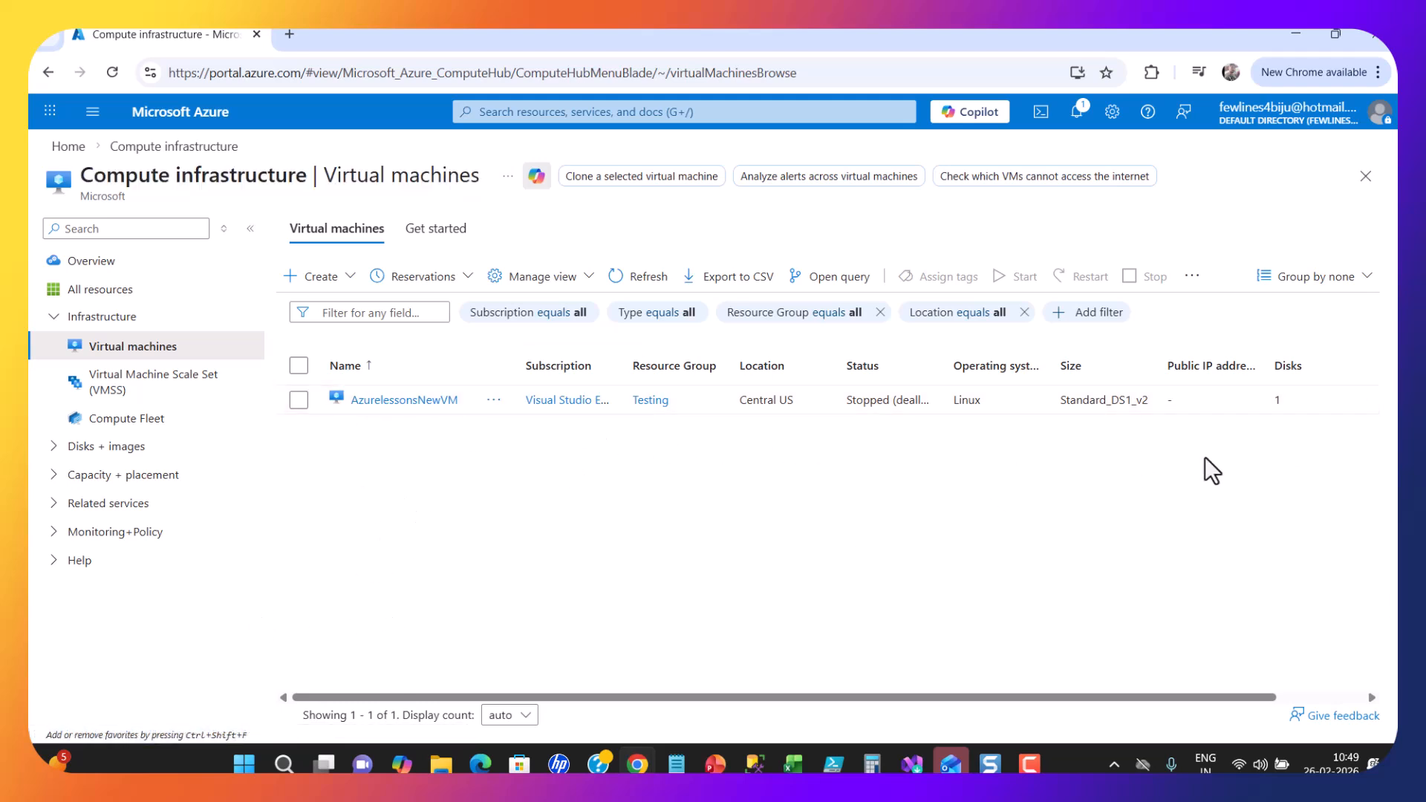
{"action": "left_click", "coordinate": [349, 279]}
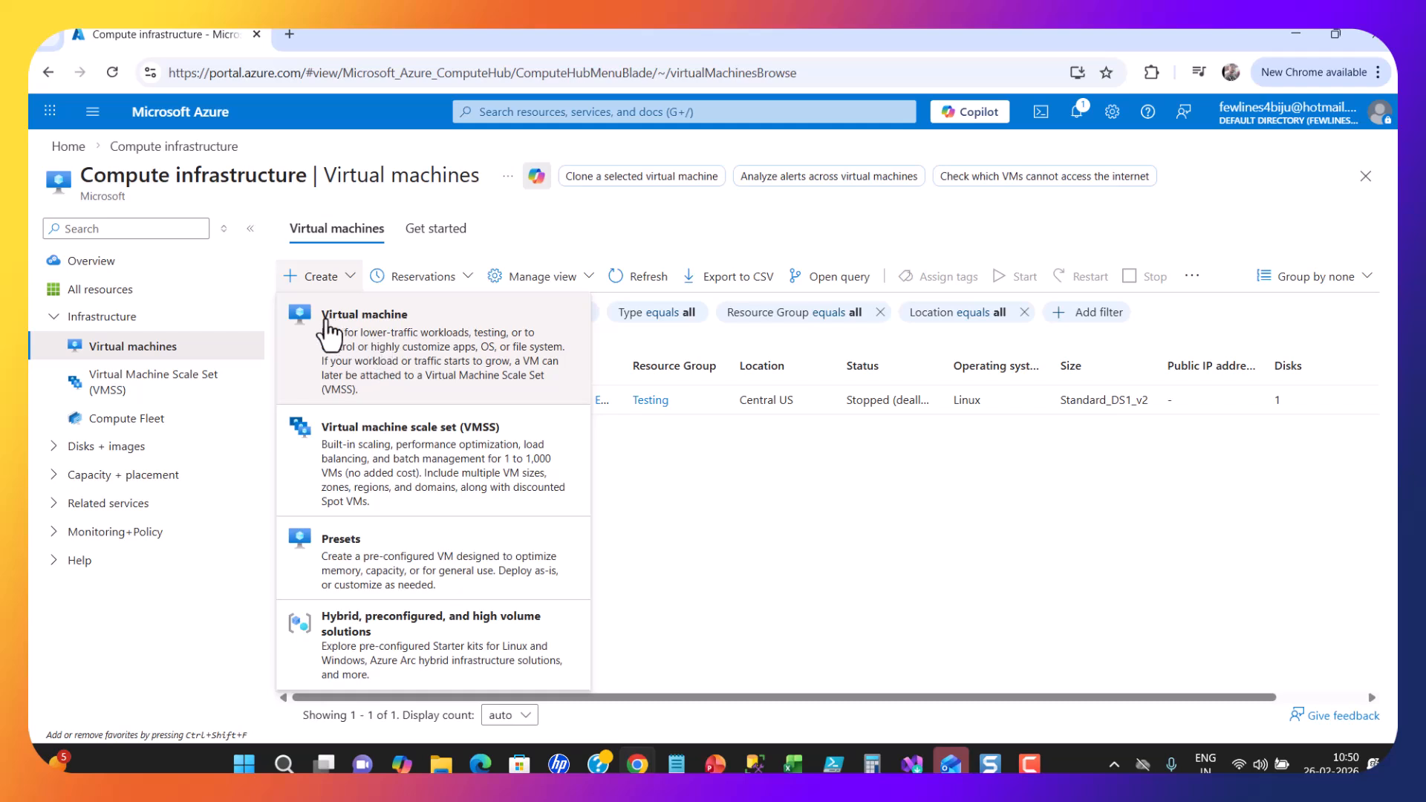
{"action": "left_click", "coordinate": [404, 370]}
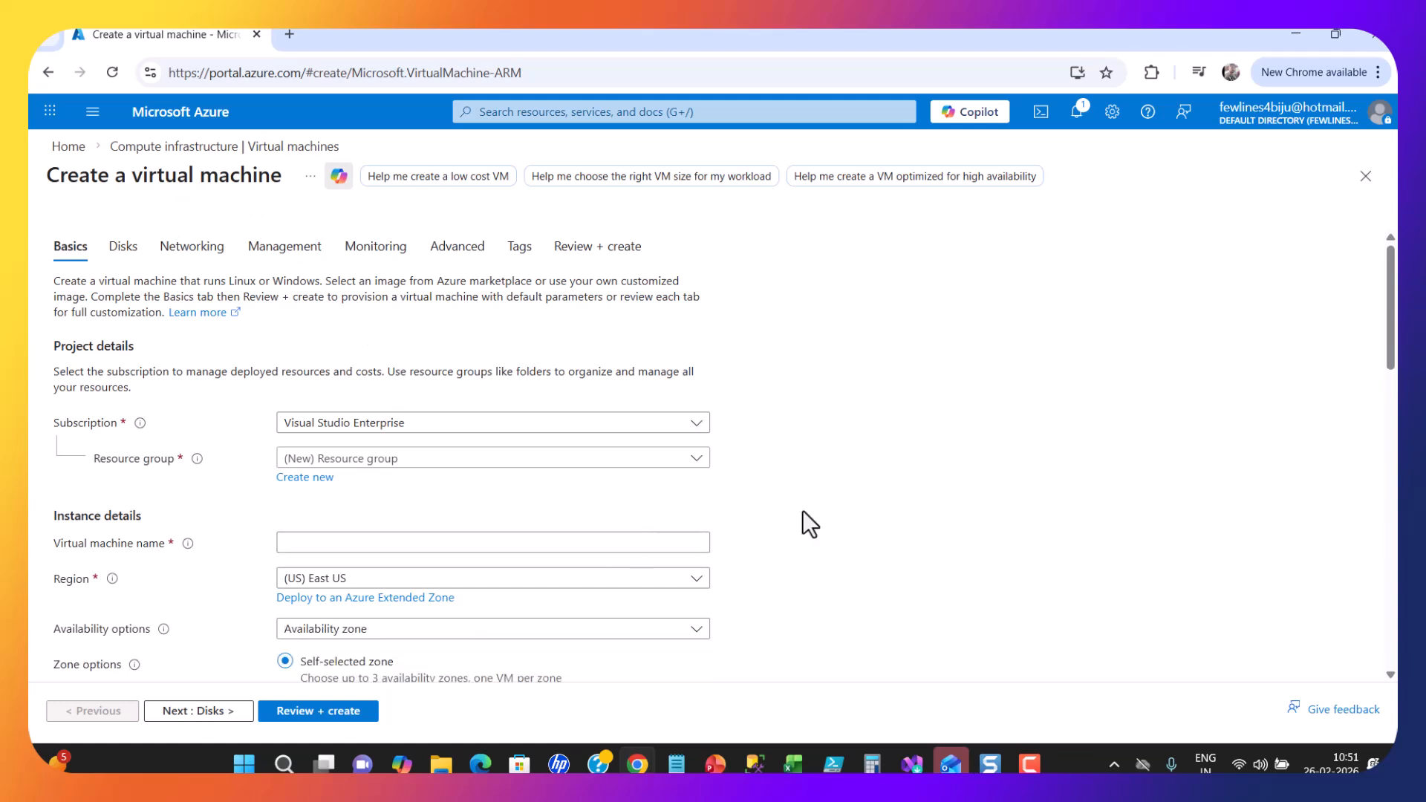
Examine the project details settings, including the available subscriptions and the existing resource groups.
{"action": "scroll", "coordinate": [802, 510], "scroll_direction": "down", "scroll_amount": 2}
{"action": "scroll", "coordinate": [802, 510], "scroll_direction": "up", "scroll_amount": 2}
{"action": "scroll", "coordinate": [723, 477], "scroll_direction": "down", "scroll_amount": 1}
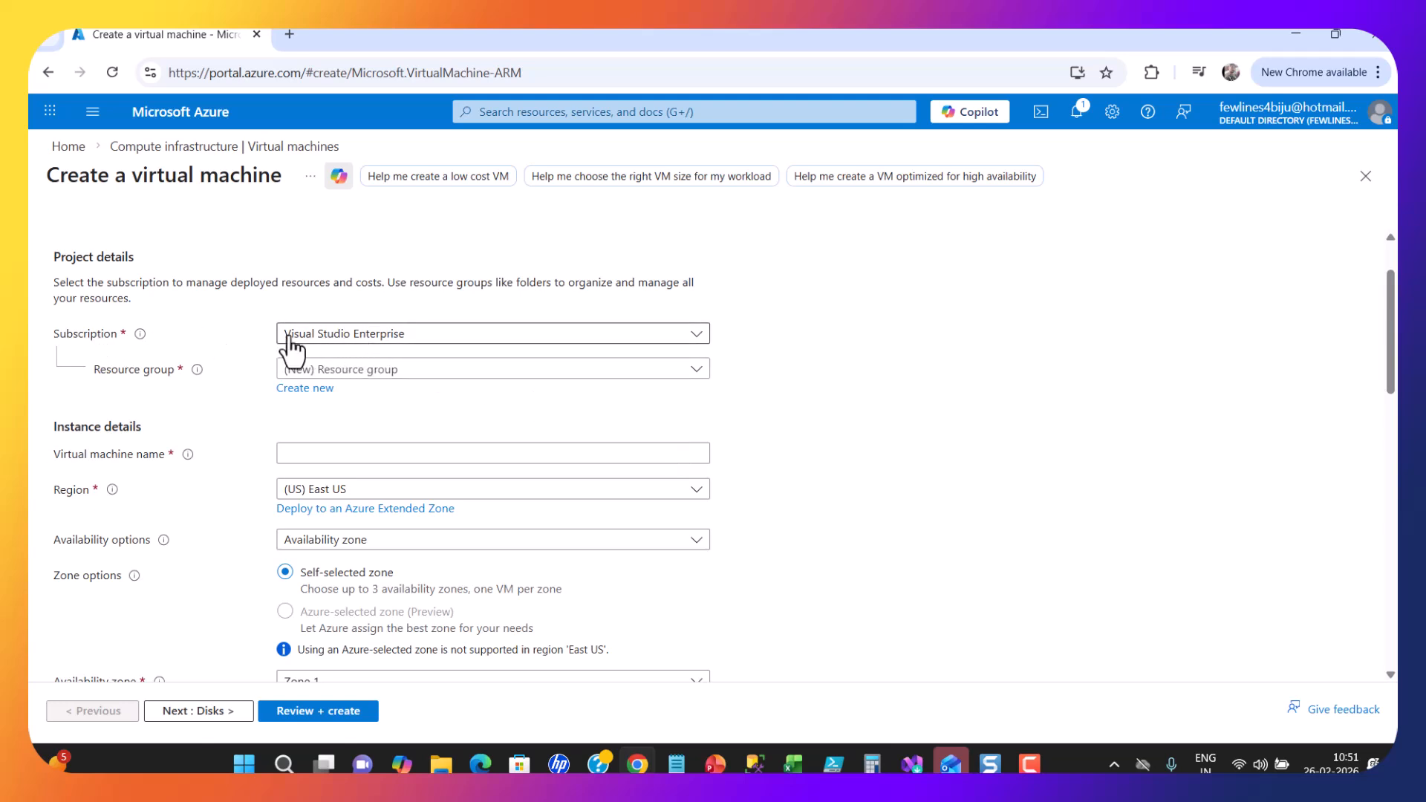
{"action": "left_click", "coordinate": [691, 336]}
{"action": "left_click", "coordinate": [995, 317]}
{"action": "left_click", "coordinate": [493, 336]}
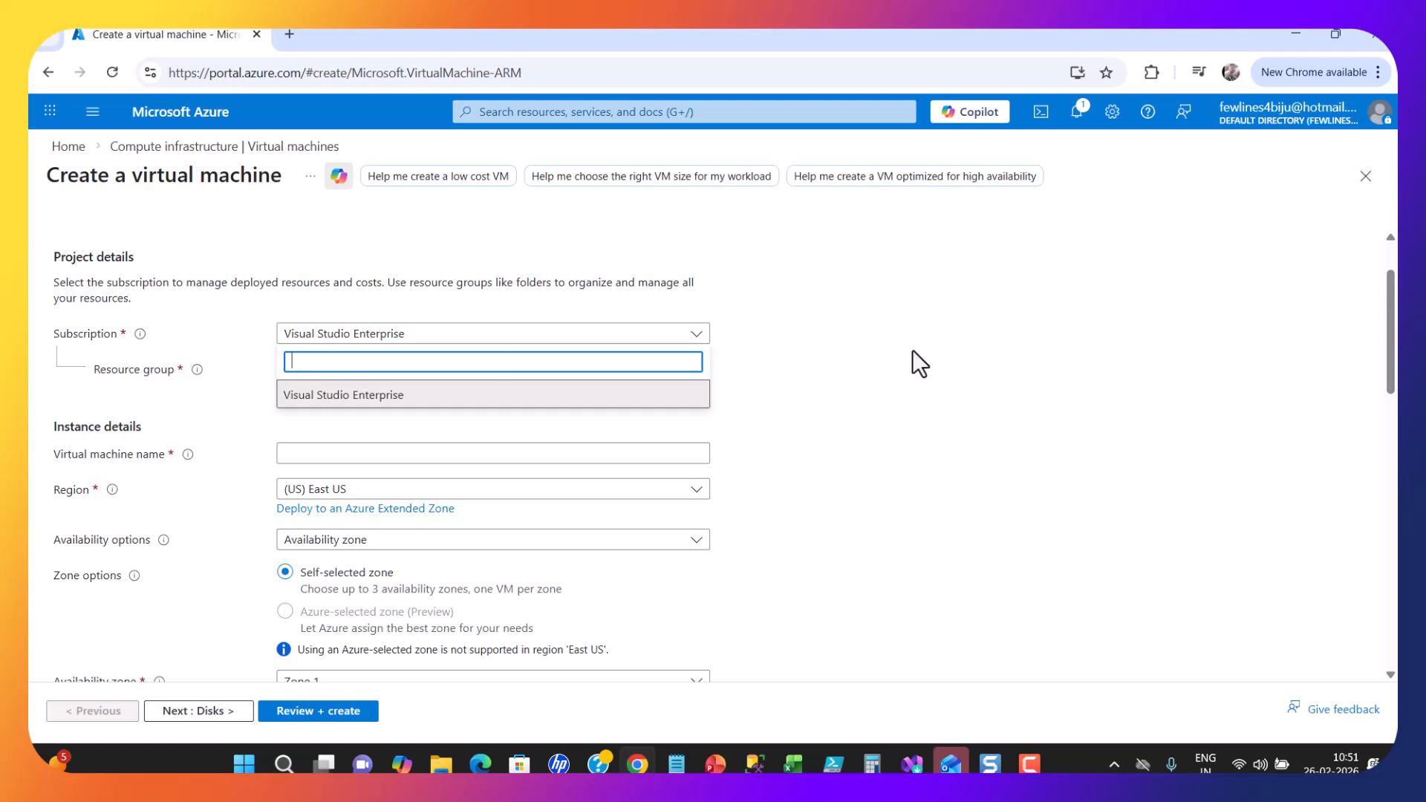
{"action": "left_click", "coordinate": [870, 369]}
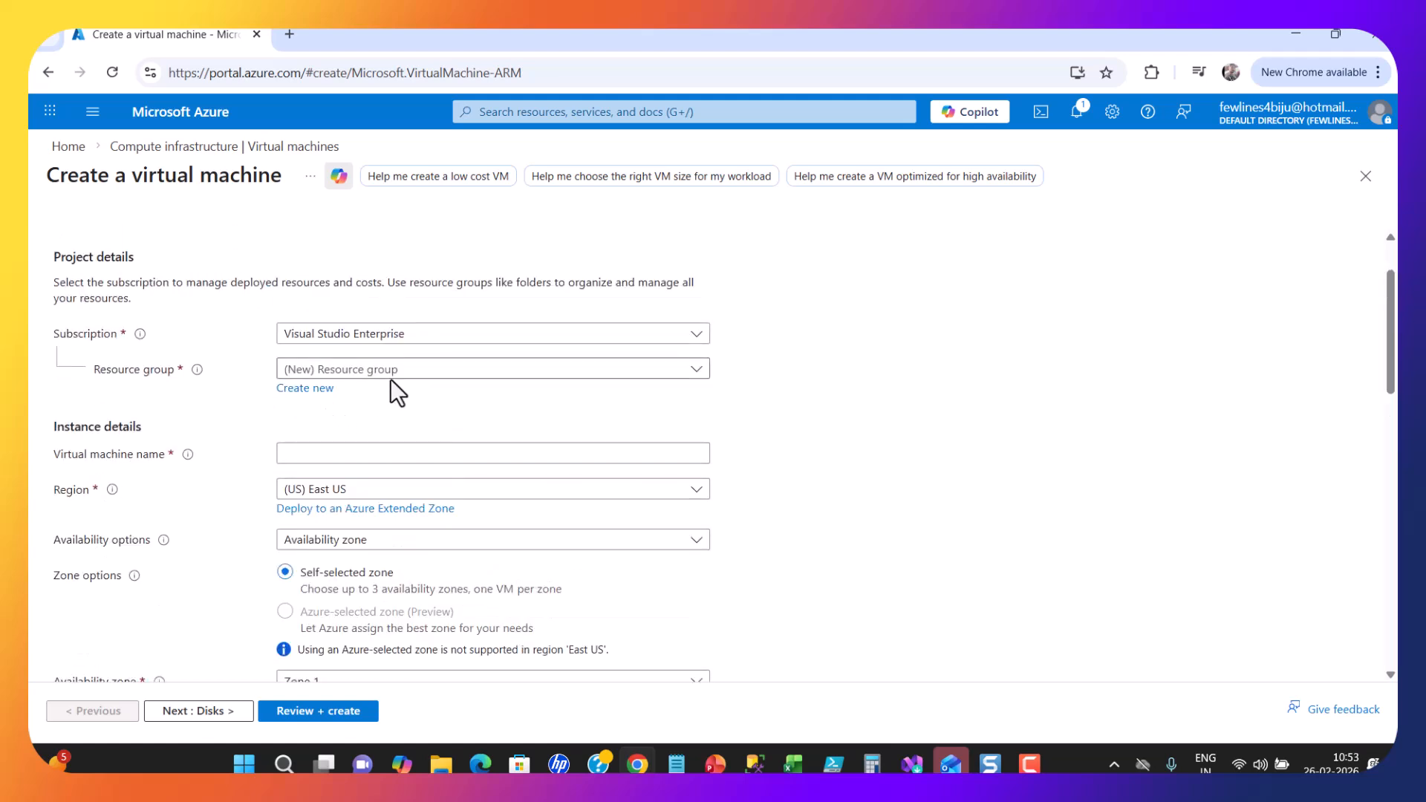
{"action": "left_click", "coordinate": [695, 370]}
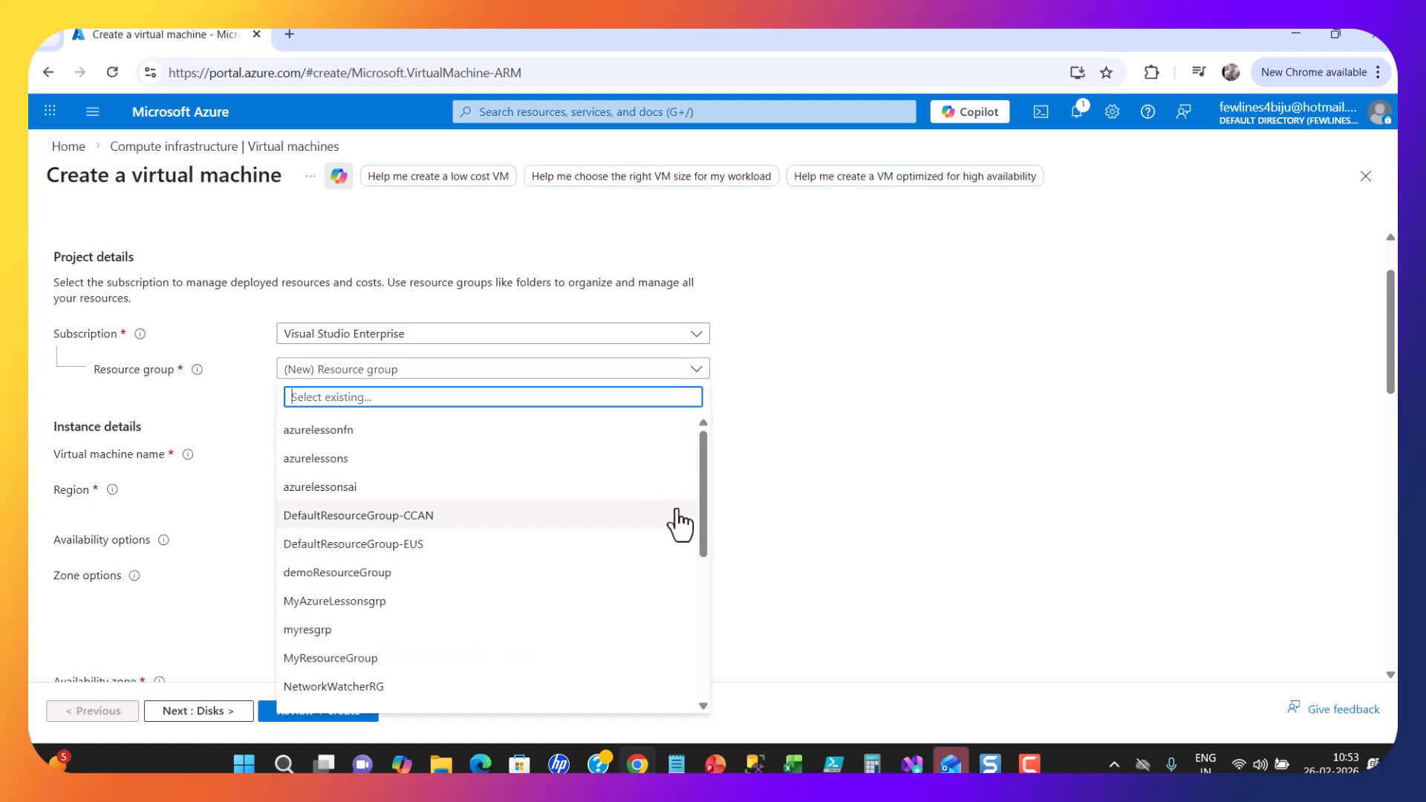
{"action": "scroll", "coordinate": [678, 515], "scroll_direction": "down", "scroll_amount": 5}
{"action": "scroll", "coordinate": [678, 525], "scroll_direction": "up", "scroll_amount": 5}
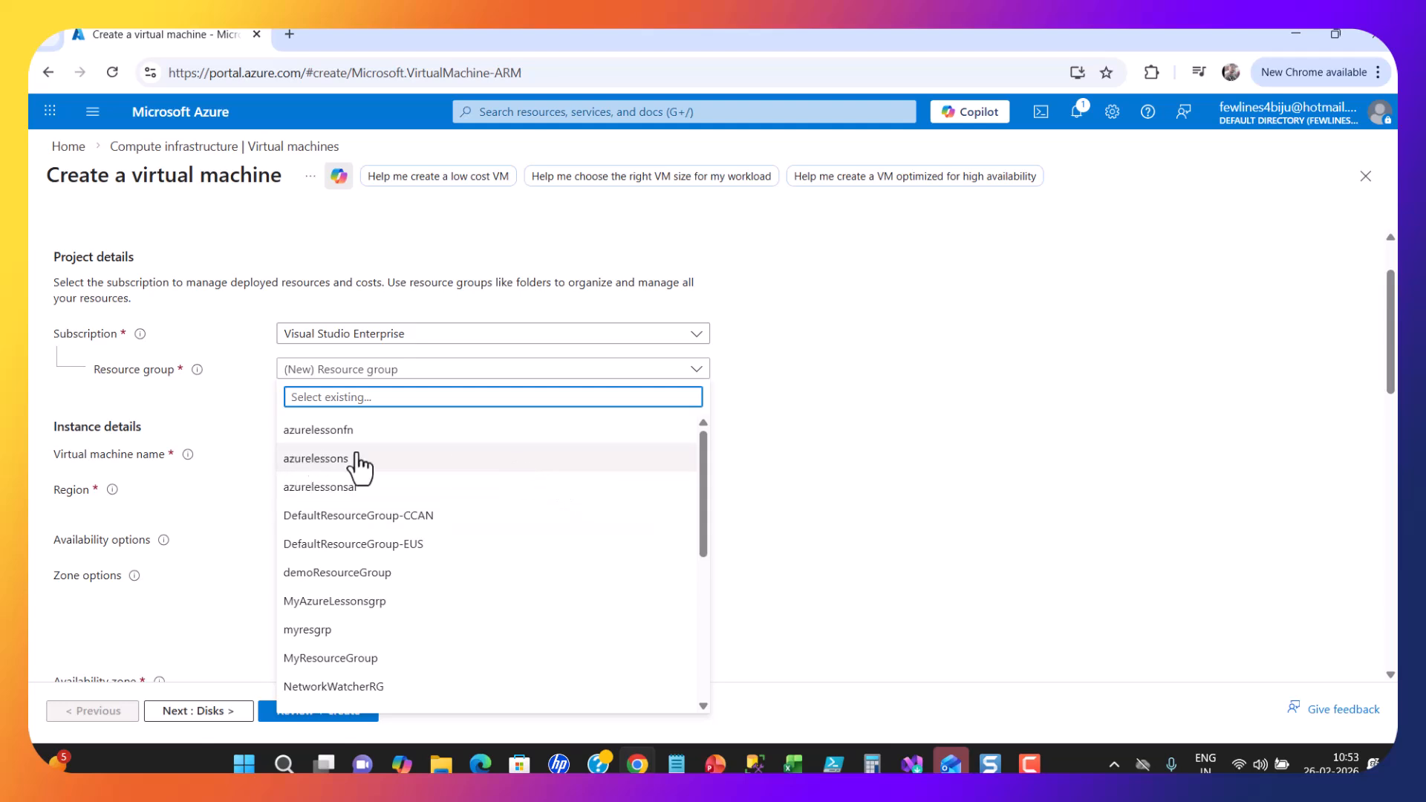
{"action": "left_click", "coordinate": [780, 359]}
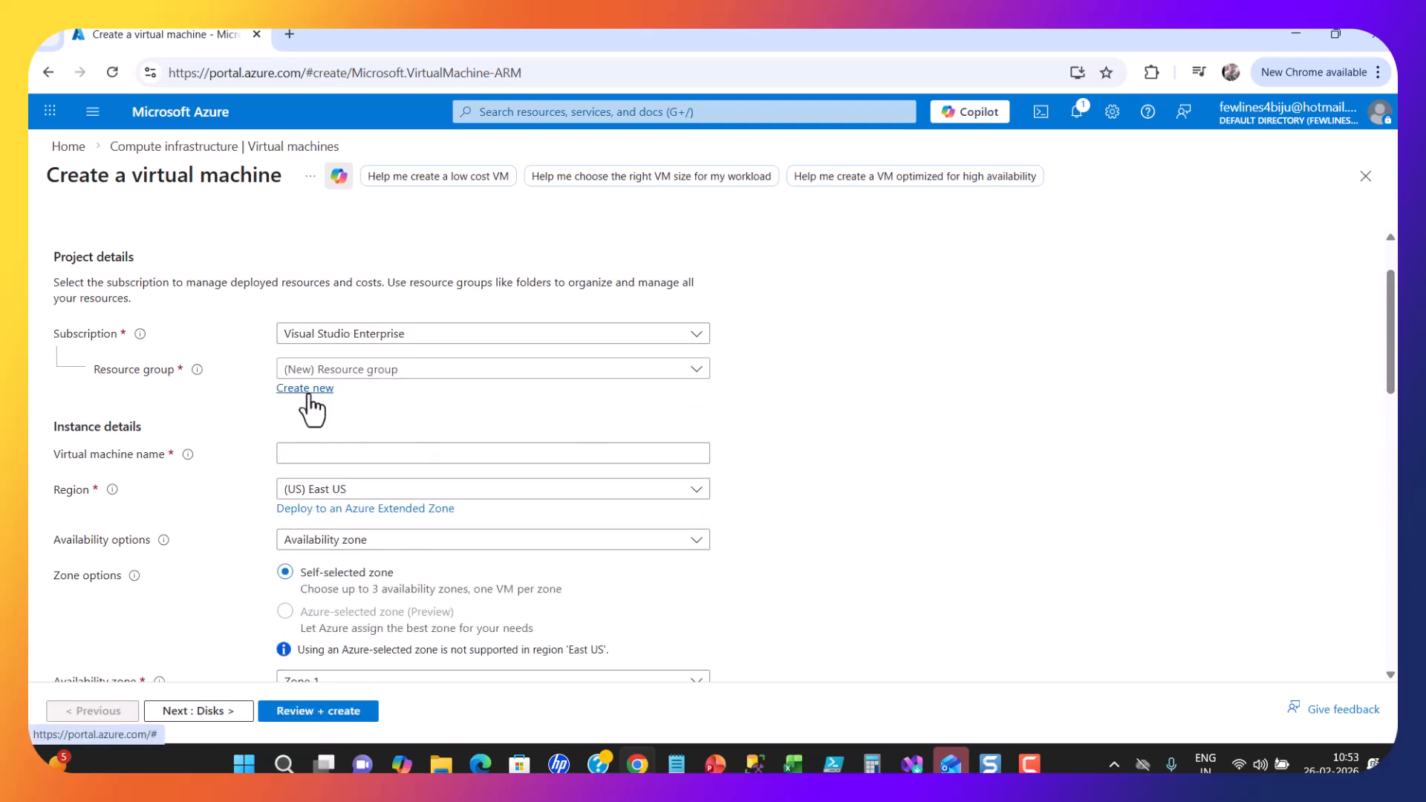
Create a new resource group named azurelessonsnw for the virtual machine.
{"action": "left_click", "coordinate": [666, 370]}
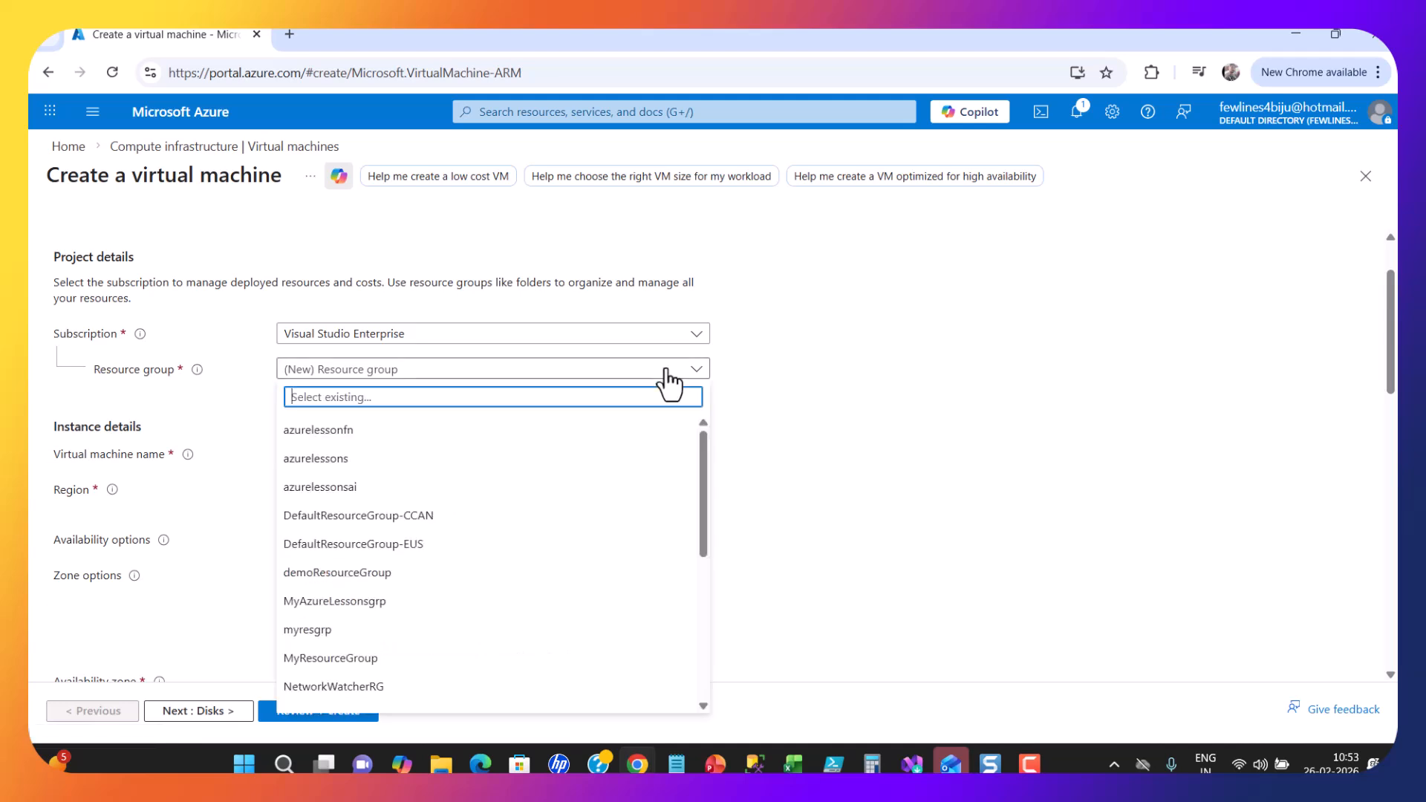
{"action": "left_click", "coordinate": [302, 462]}
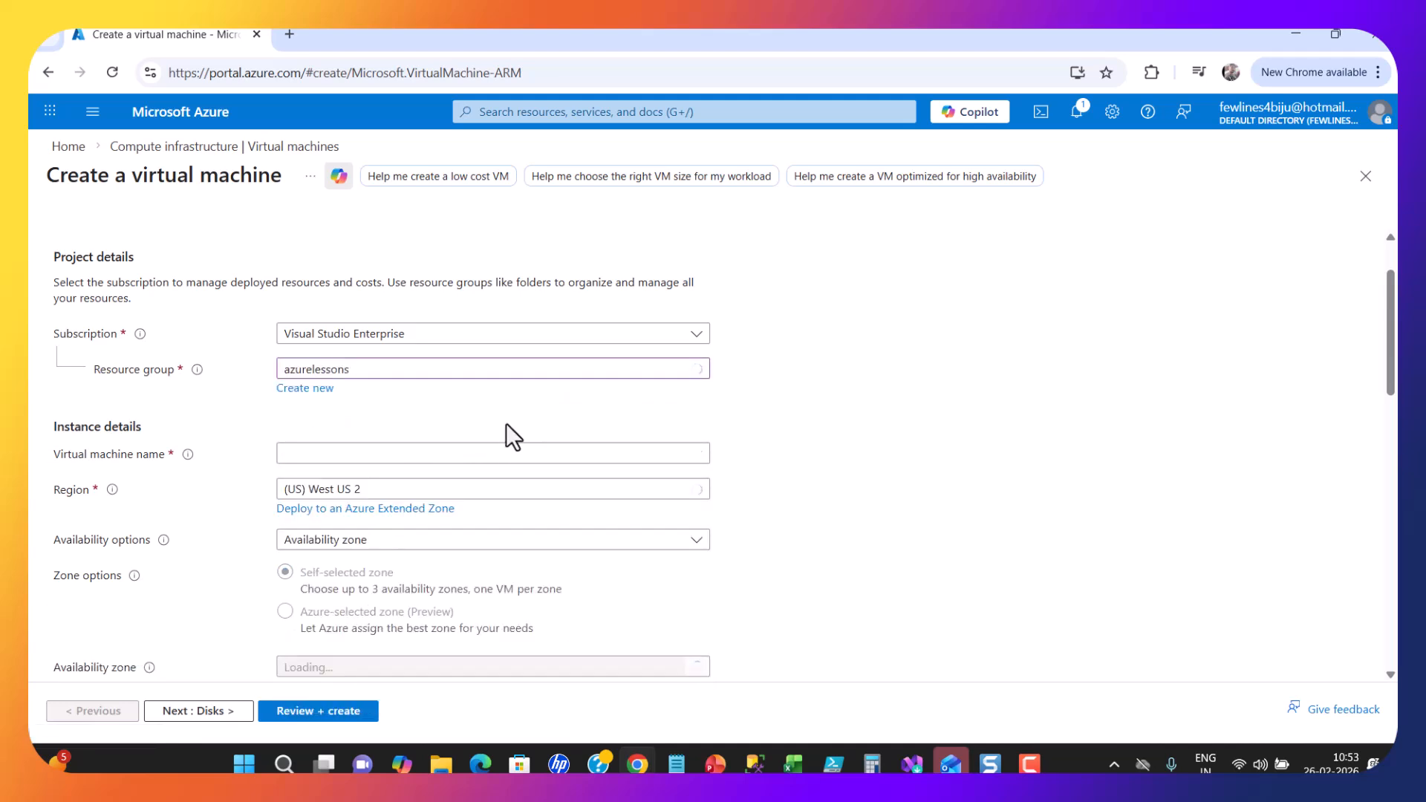
{"action": "left_click", "coordinate": [305, 389]}
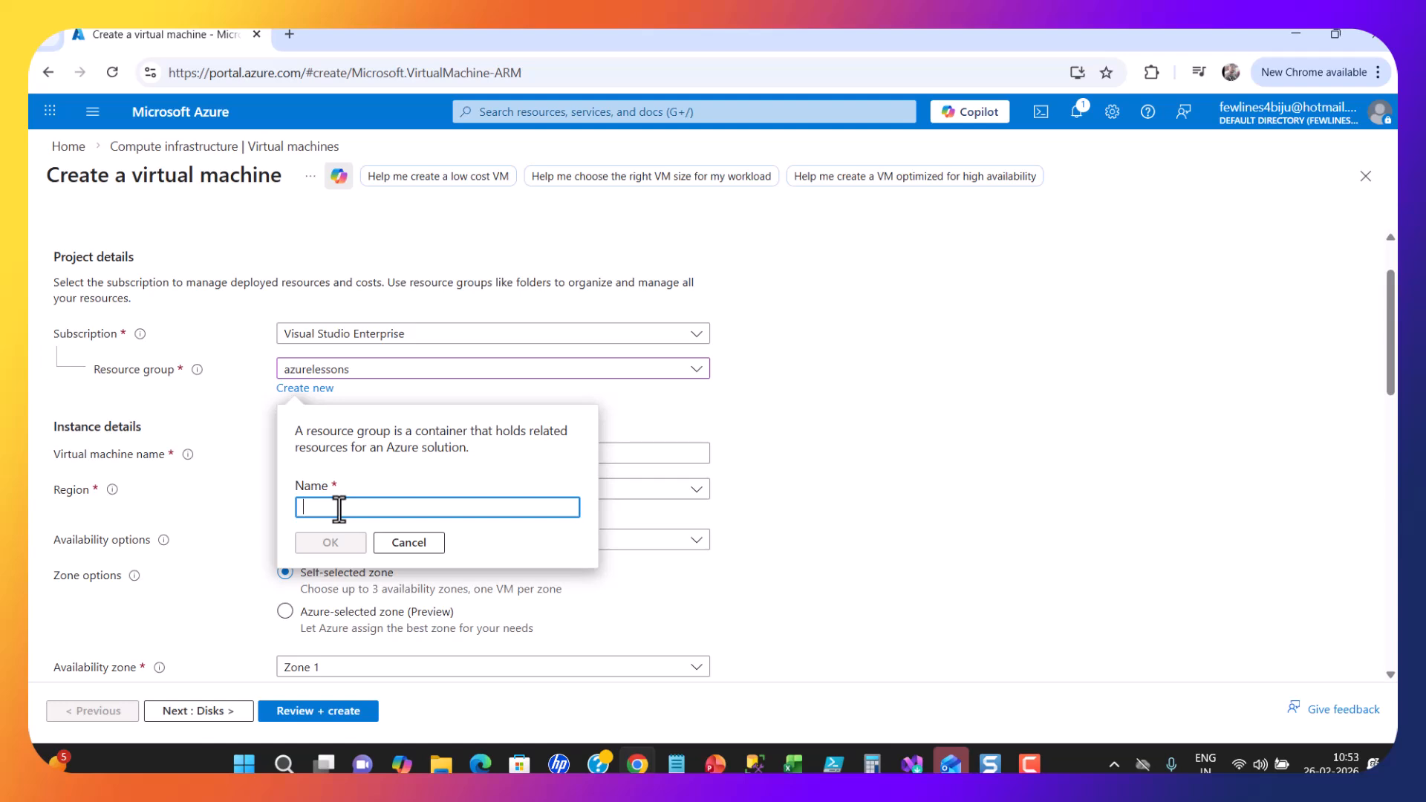
{"action": "type", "text": "azurelessonsnw"}
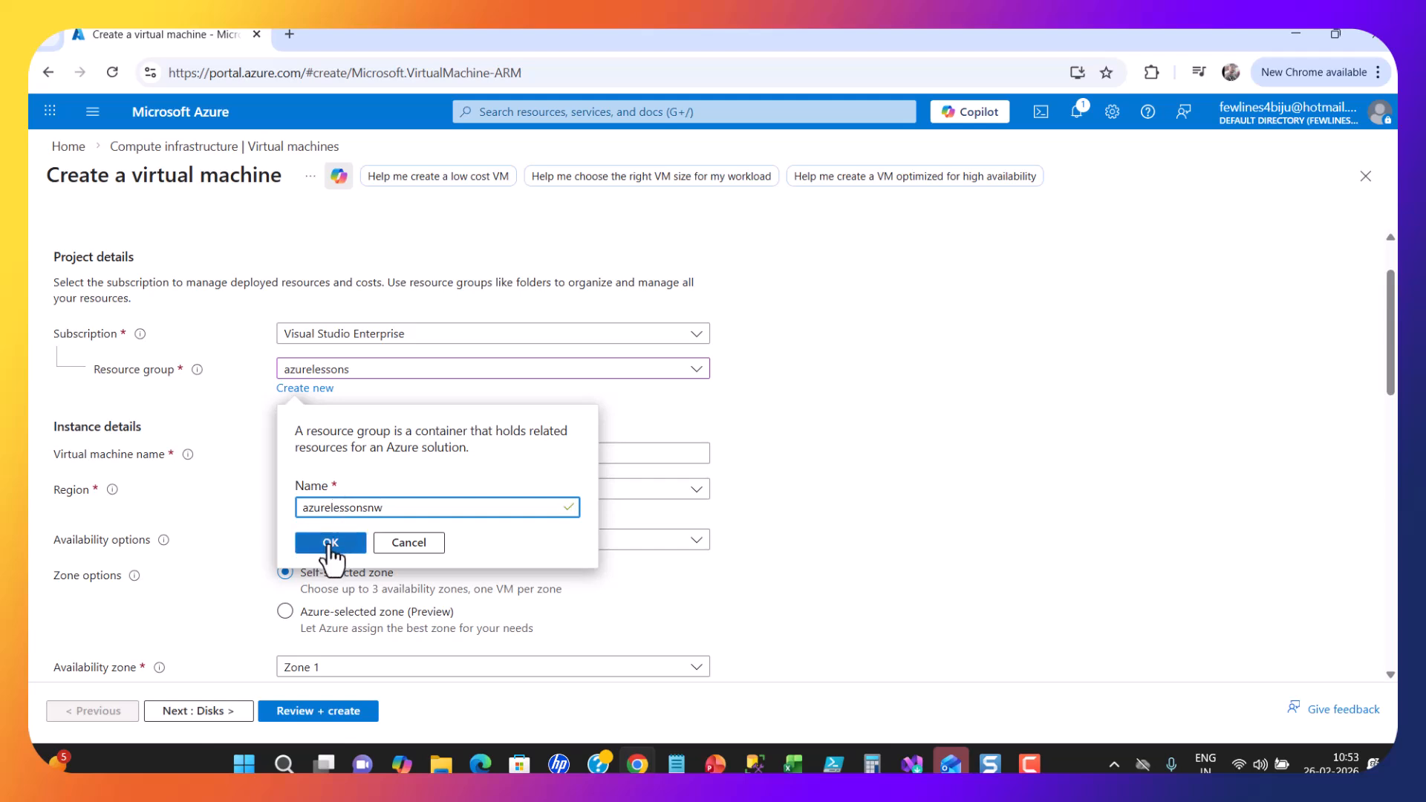
{"action": "left_click", "coordinate": [330, 543]}
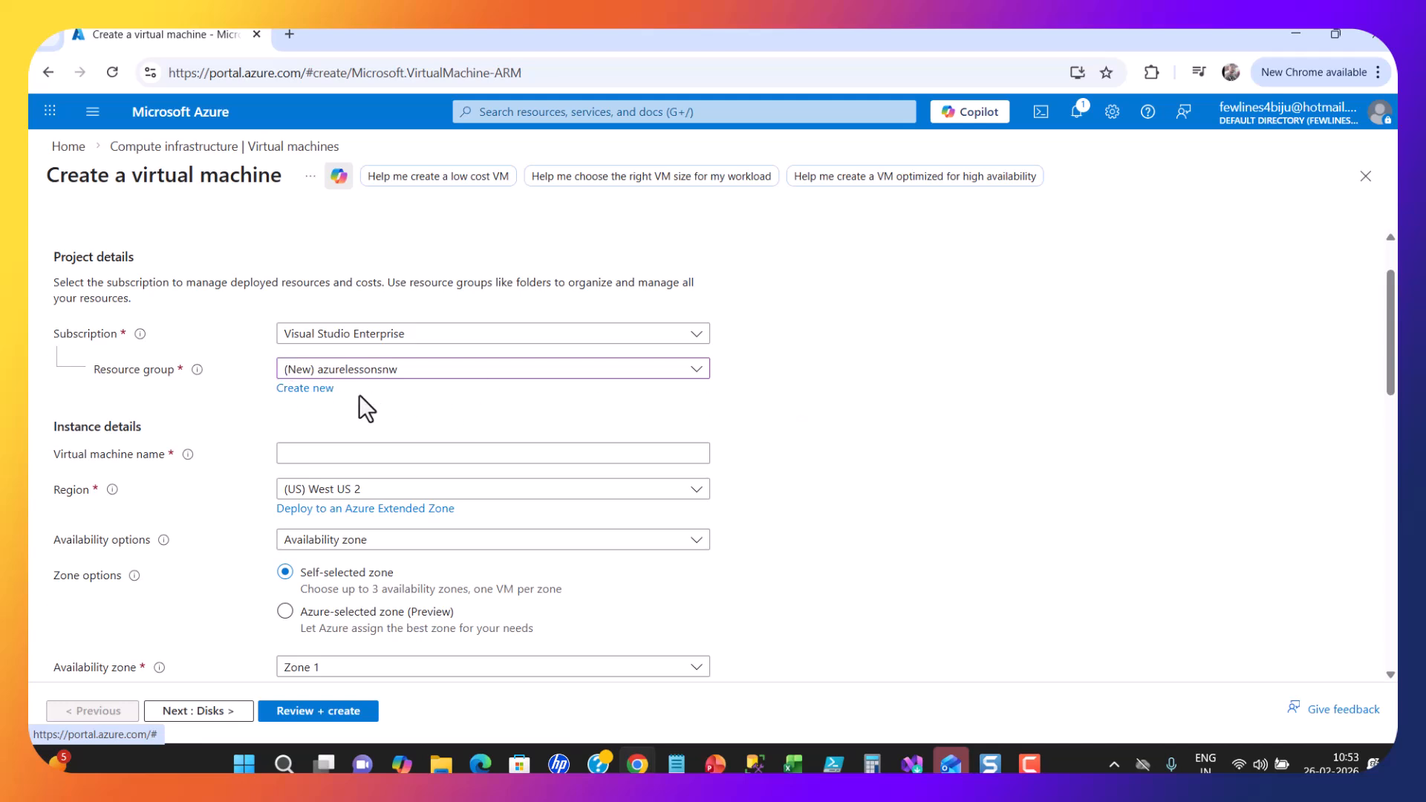
Review the instance details settings, from virtual machine name and region to availability zone, security type and image.
{"action": "scroll", "coordinate": [471, 408], "scroll_direction": "down", "scroll_amount": 1}
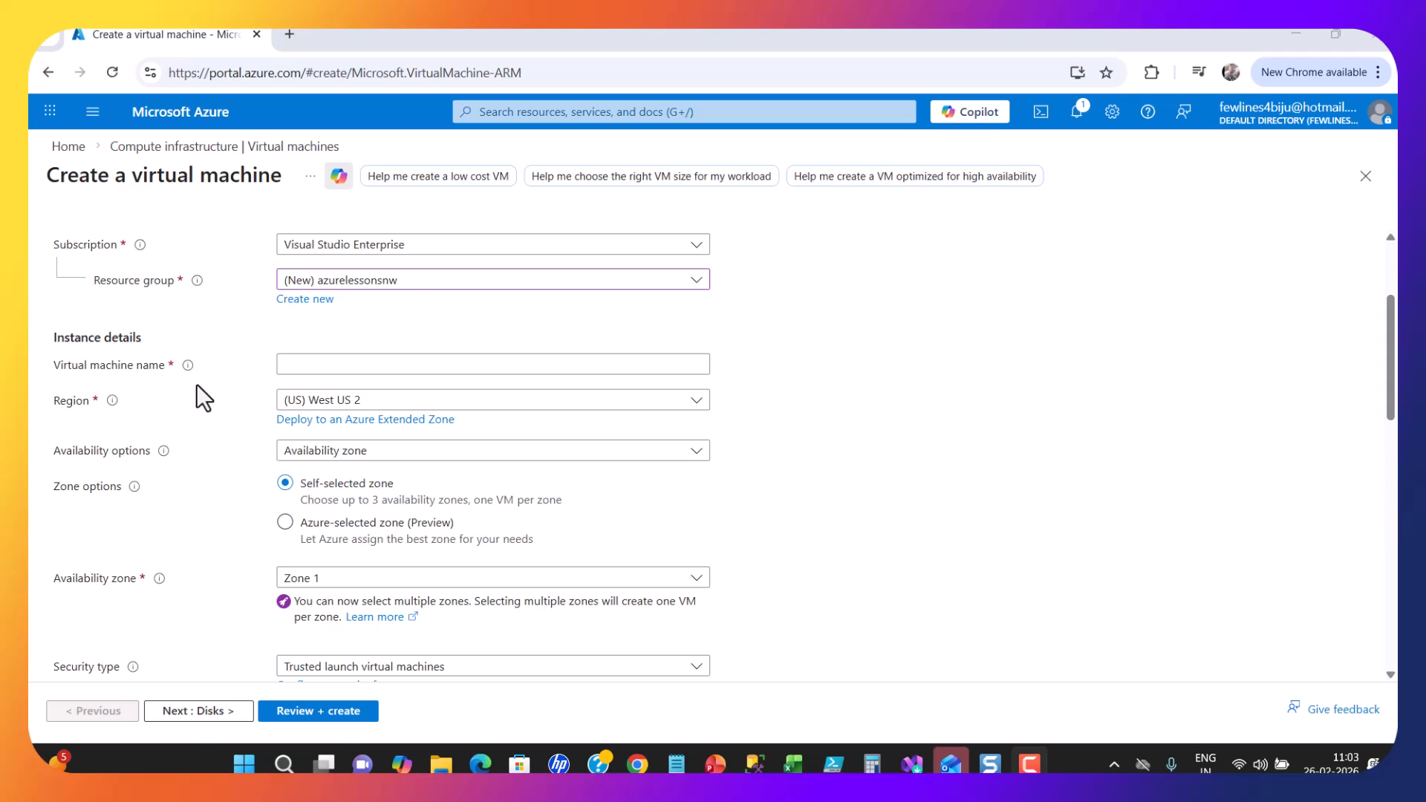
{"action": "scroll", "coordinate": [196, 385], "scroll_direction": "down", "scroll_amount": 1}
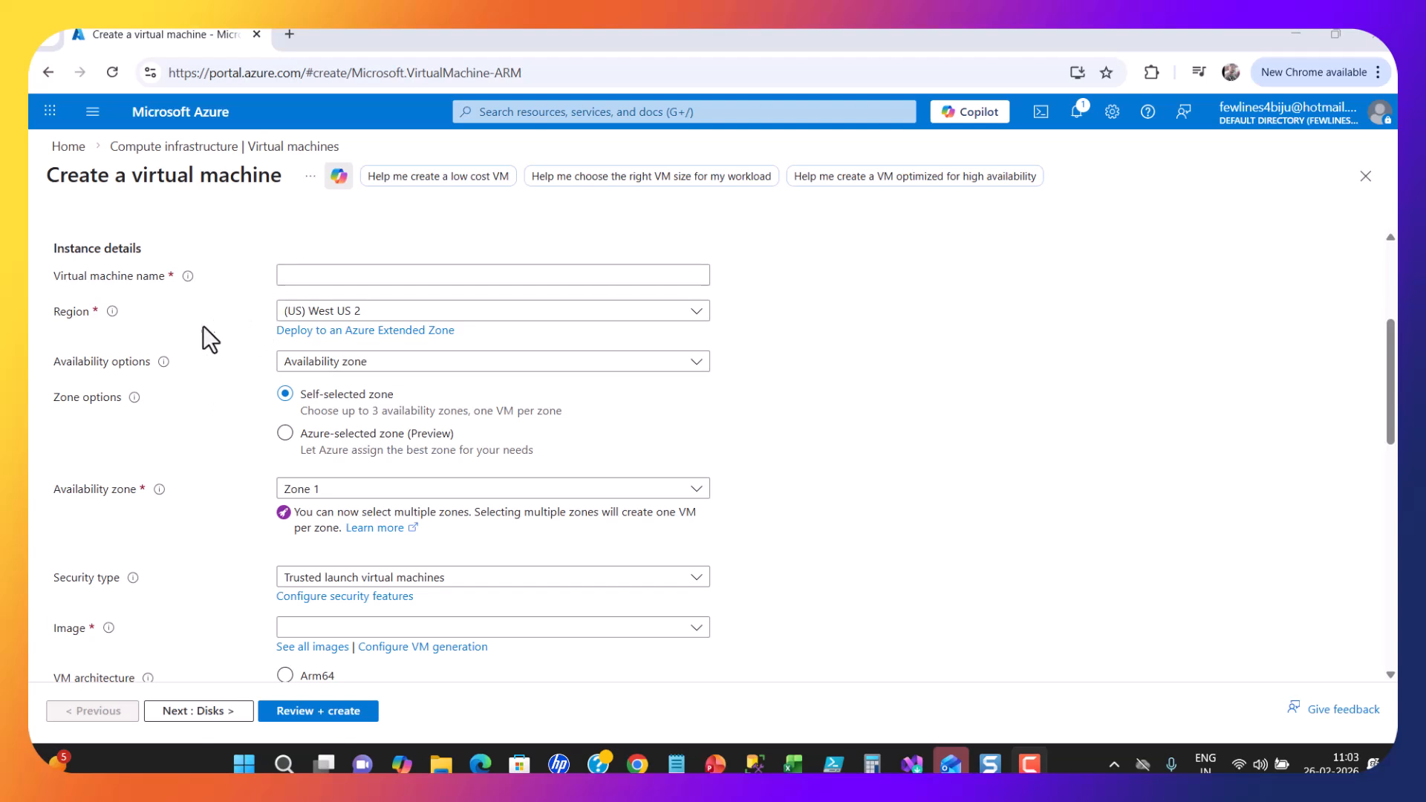
{"action": "scroll", "coordinate": [202, 328], "scroll_direction": "up", "scroll_amount": 3}
{"action": "scroll", "coordinate": [206, 318], "scroll_direction": "down", "scroll_amount": 1}
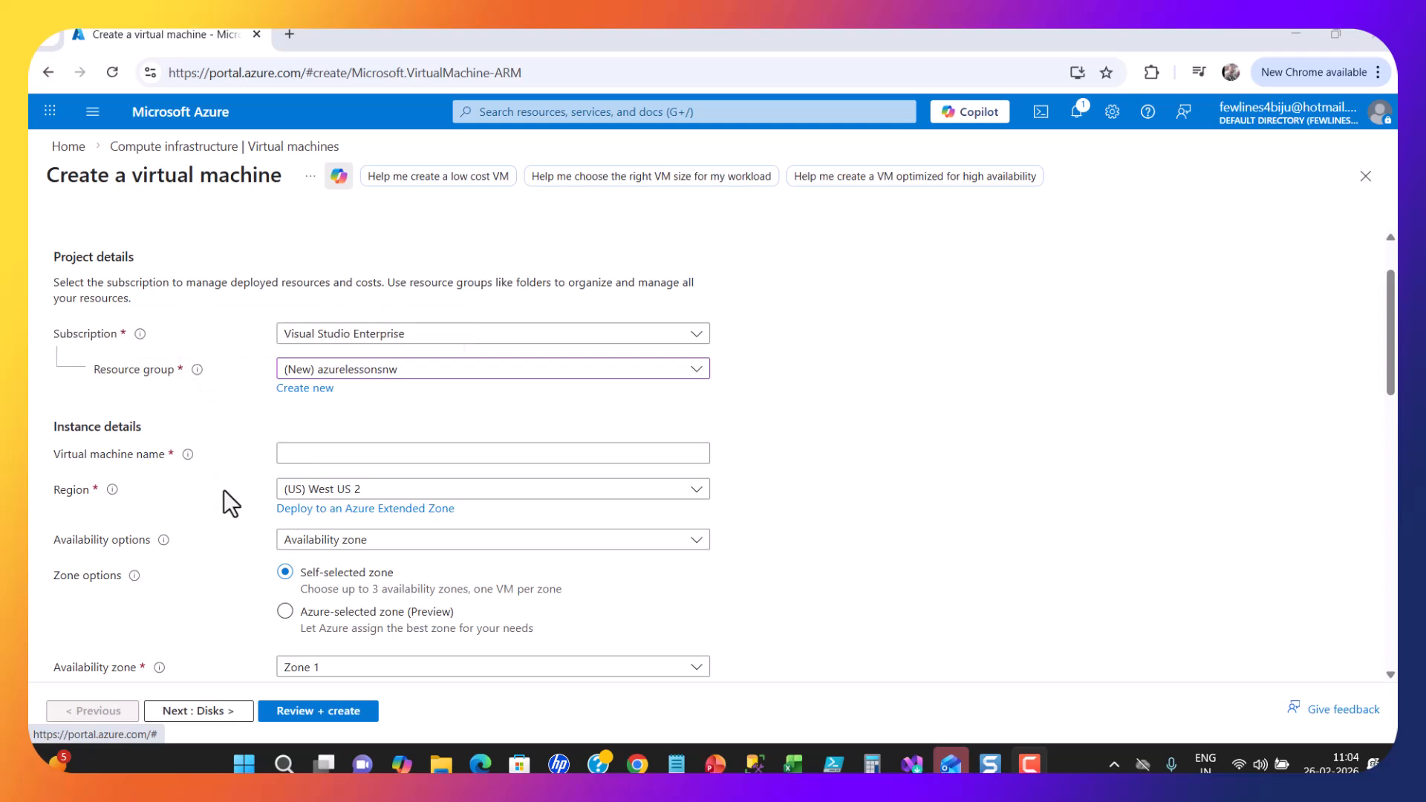
{"action": "scroll", "coordinate": [199, 496], "scroll_direction": "down", "scroll_amount": 1}
{"action": "scroll", "coordinate": [194, 488], "scroll_direction": "up", "scroll_amount": 2}
{"action": "scroll", "coordinate": [196, 475], "scroll_direction": "down", "scroll_amount": 1}
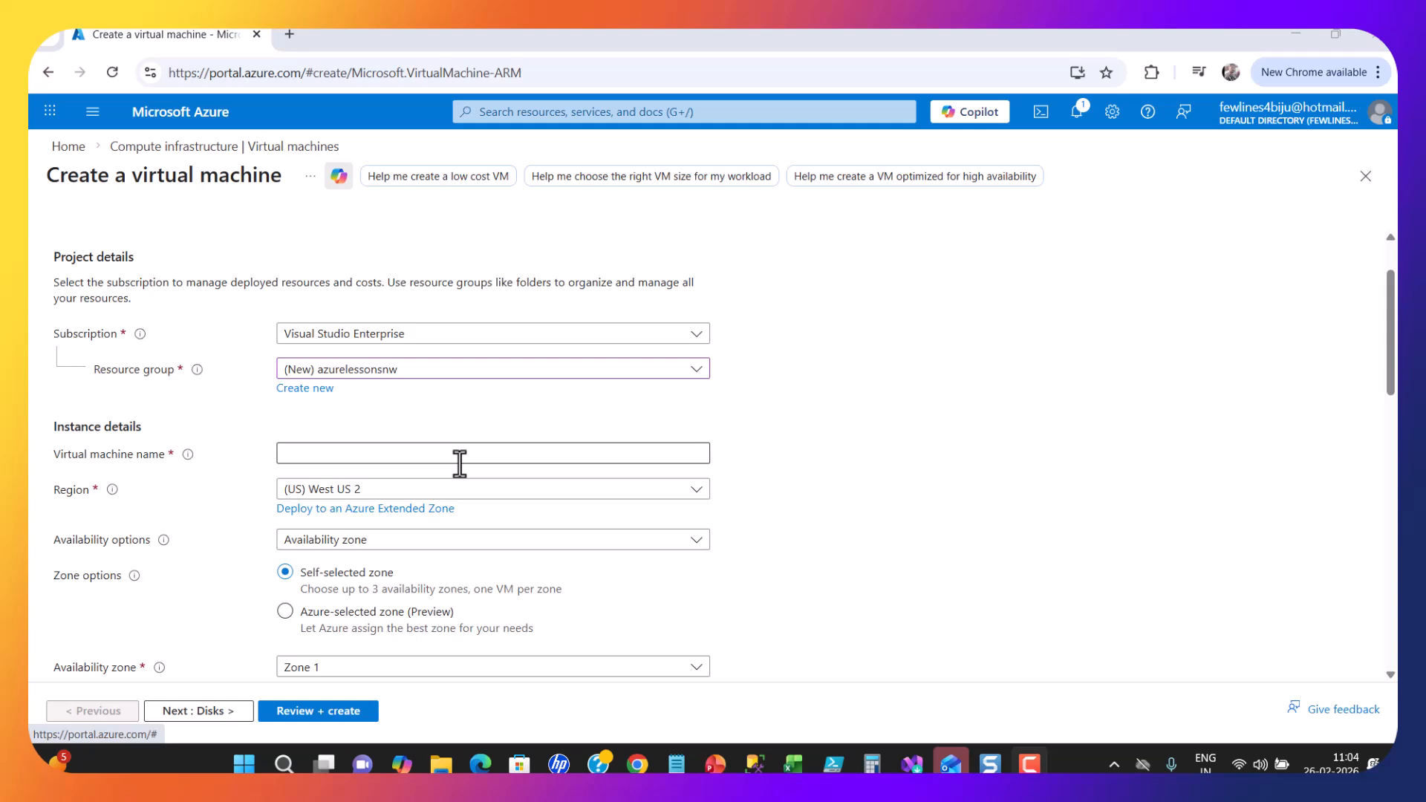
{"action": "scroll", "coordinate": [95, 367], "scroll_direction": "down", "scroll_amount": 2}
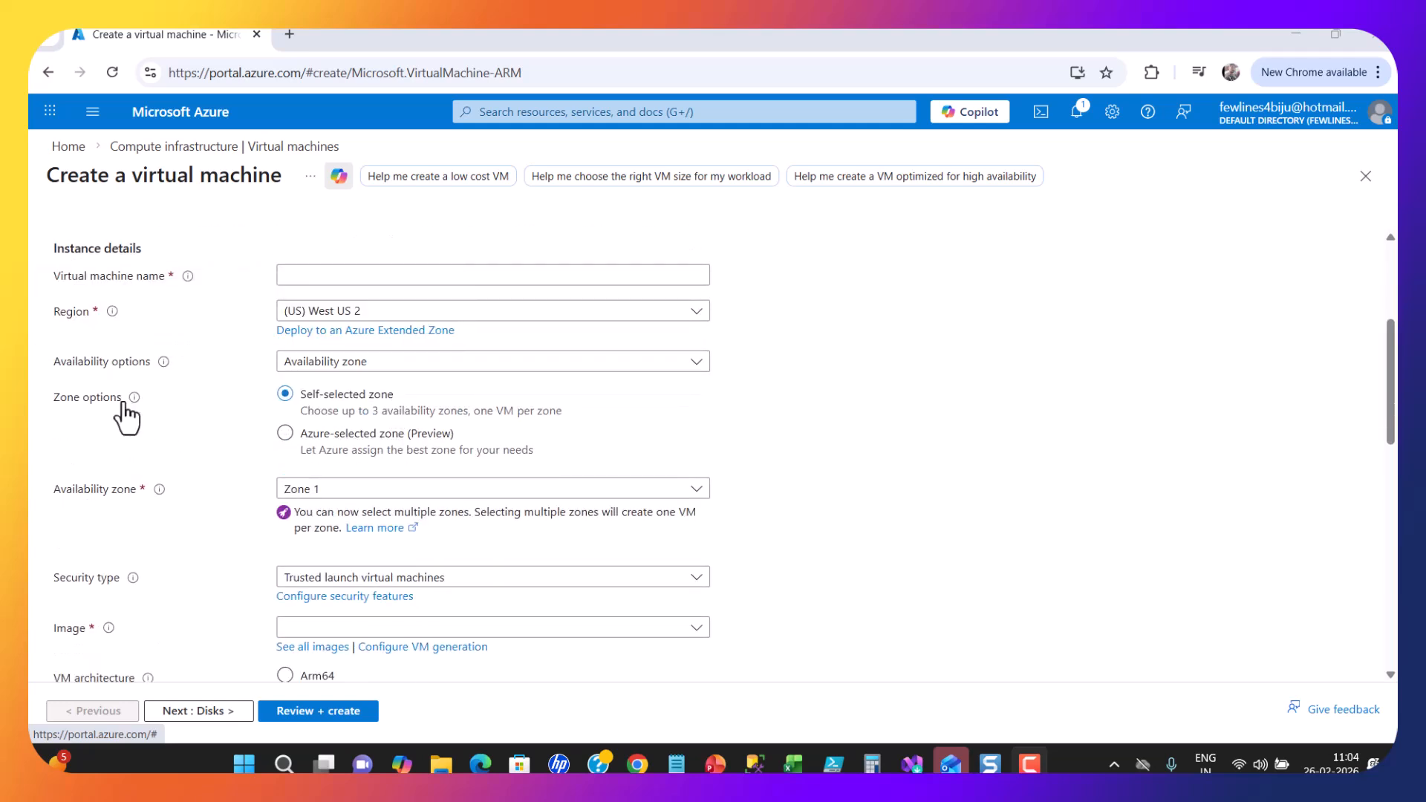
Name the virtual machine AzurelessonsteamVM.
{"action": "scroll", "coordinate": [307, 365], "scroll_direction": "up", "scroll_amount": 1}
{"action": "left_click", "coordinate": [306, 365]}
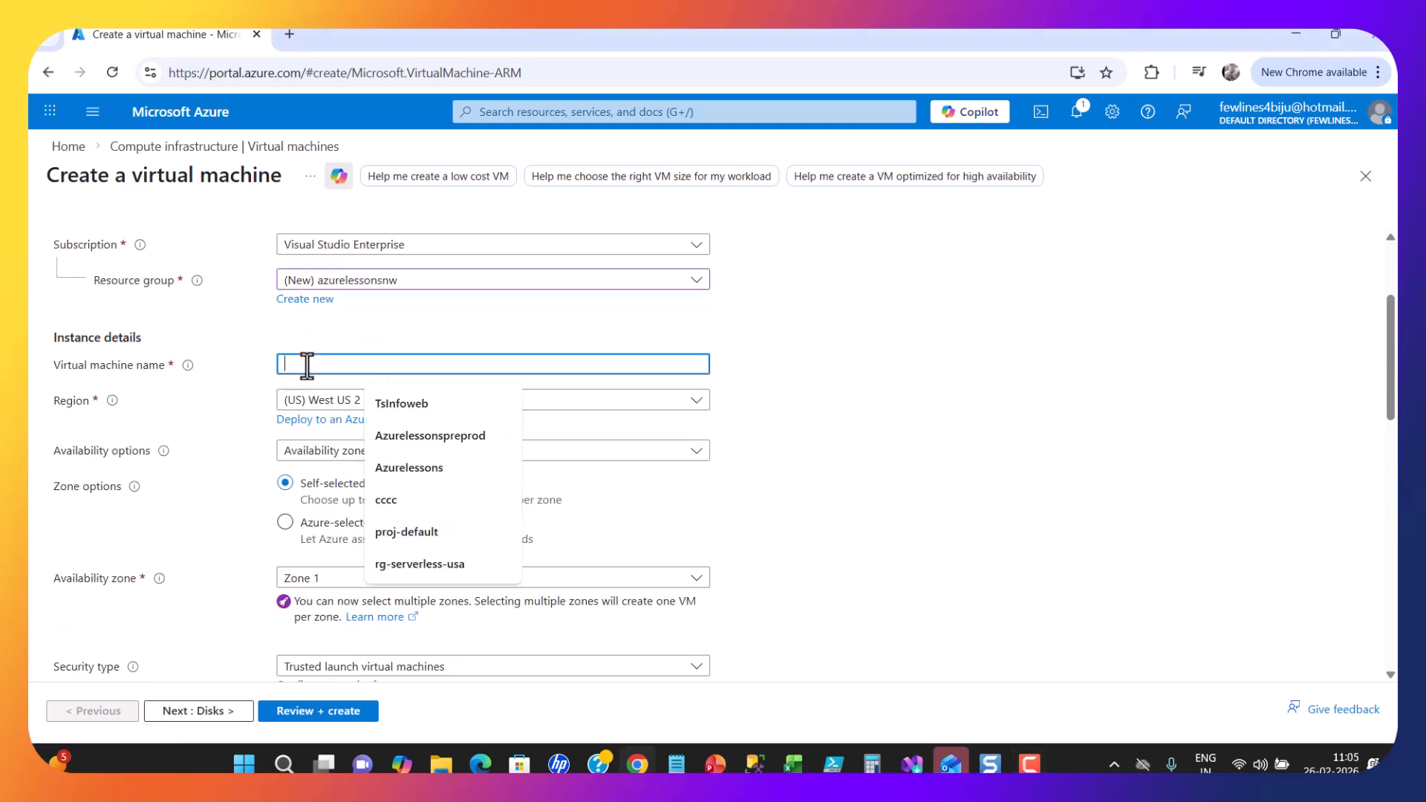
{"action": "type", "text": "Az"}
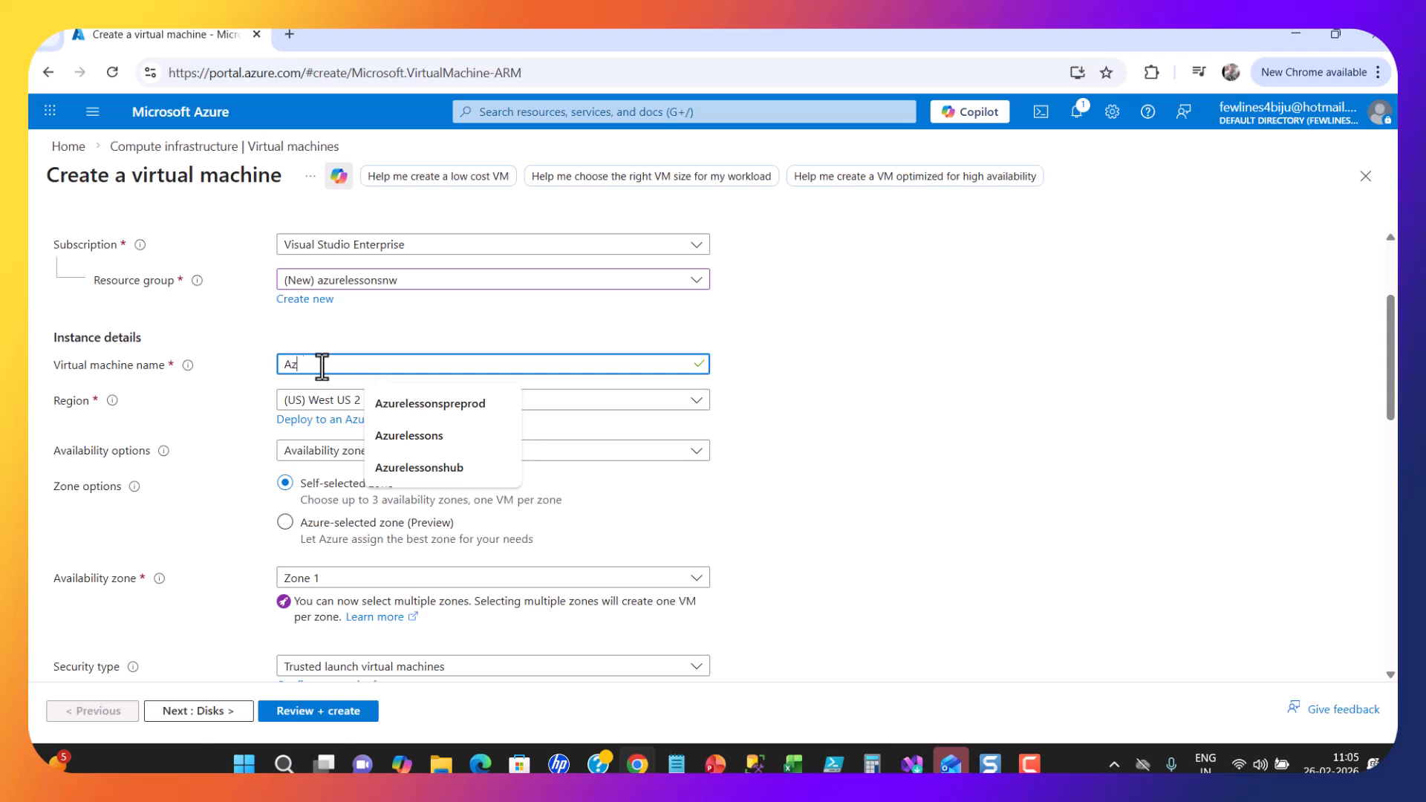
{"action": "type", "text": "urelessonsteam"}
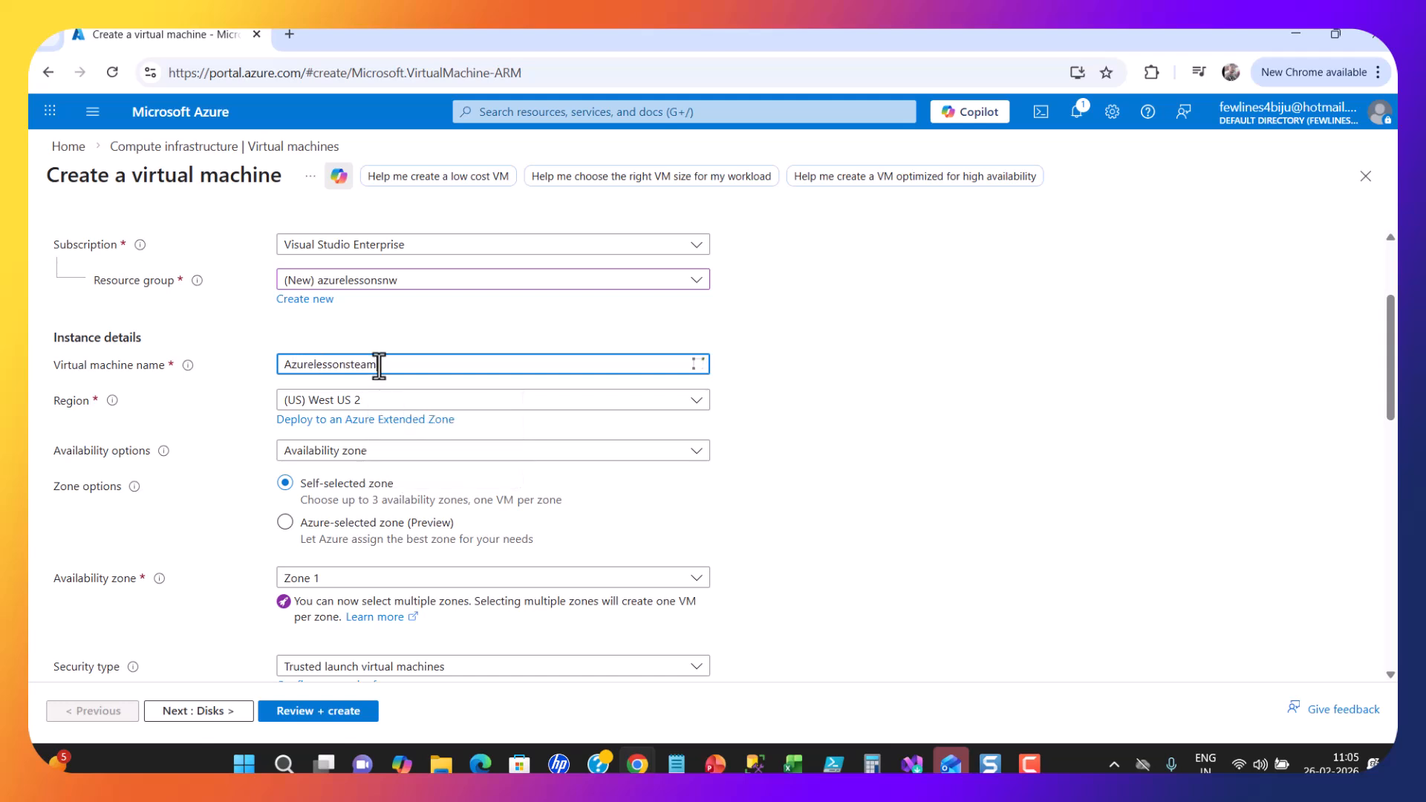
{"action": "type", "text": "VM"}
{"action": "left_click_drag", "start_coordinate": [394, 364], "coordinate": [256, 362]}
{"action": "left_click", "coordinate": [423, 366]}
Set the virtual machine's region to (US) West US 2.
{"action": "scroll", "coordinate": [725, 554], "scroll_direction": "down", "scroll_amount": 1}
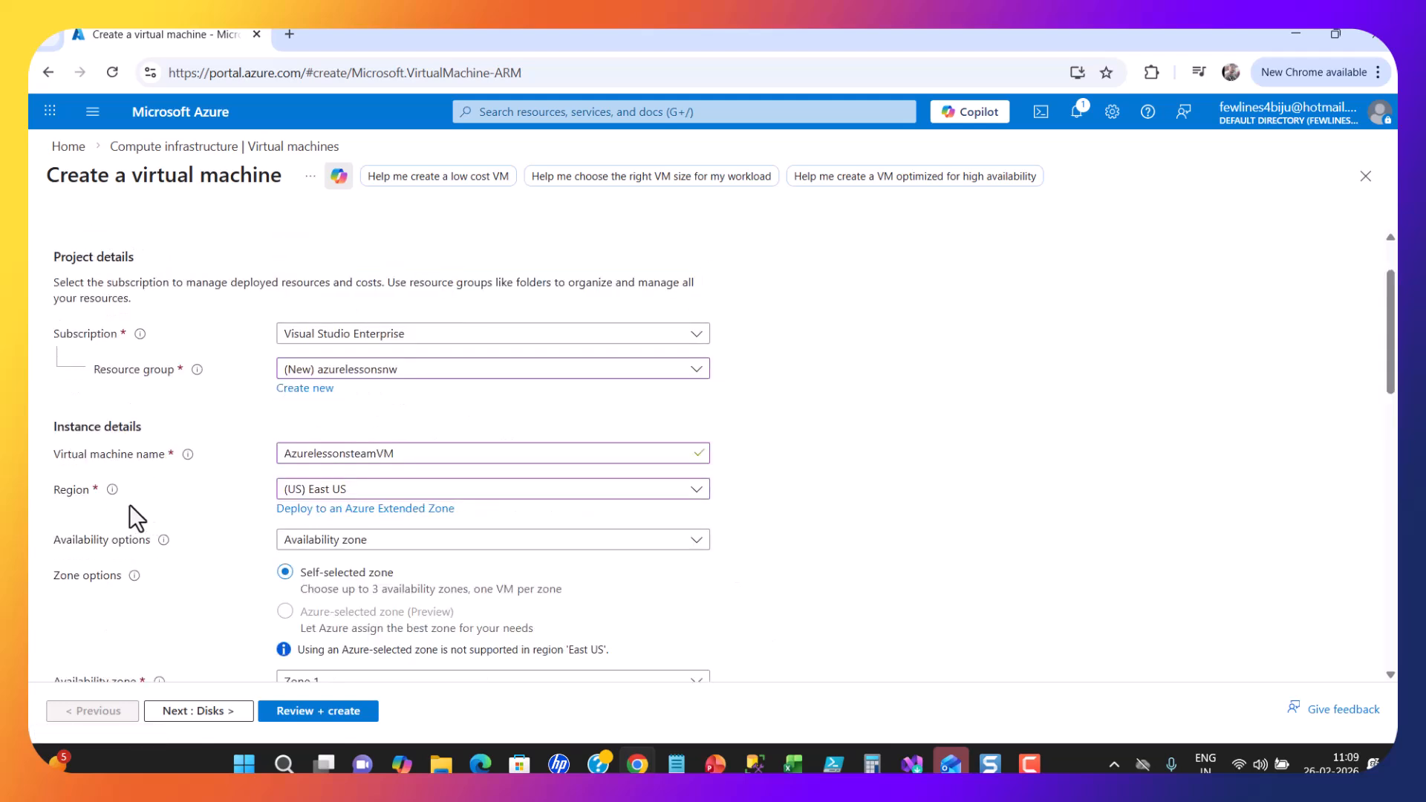
{"action": "left_click", "coordinate": [695, 496]}
{"action": "left_click", "coordinate": [693, 496]}
{"action": "left_click", "coordinate": [698, 492]}
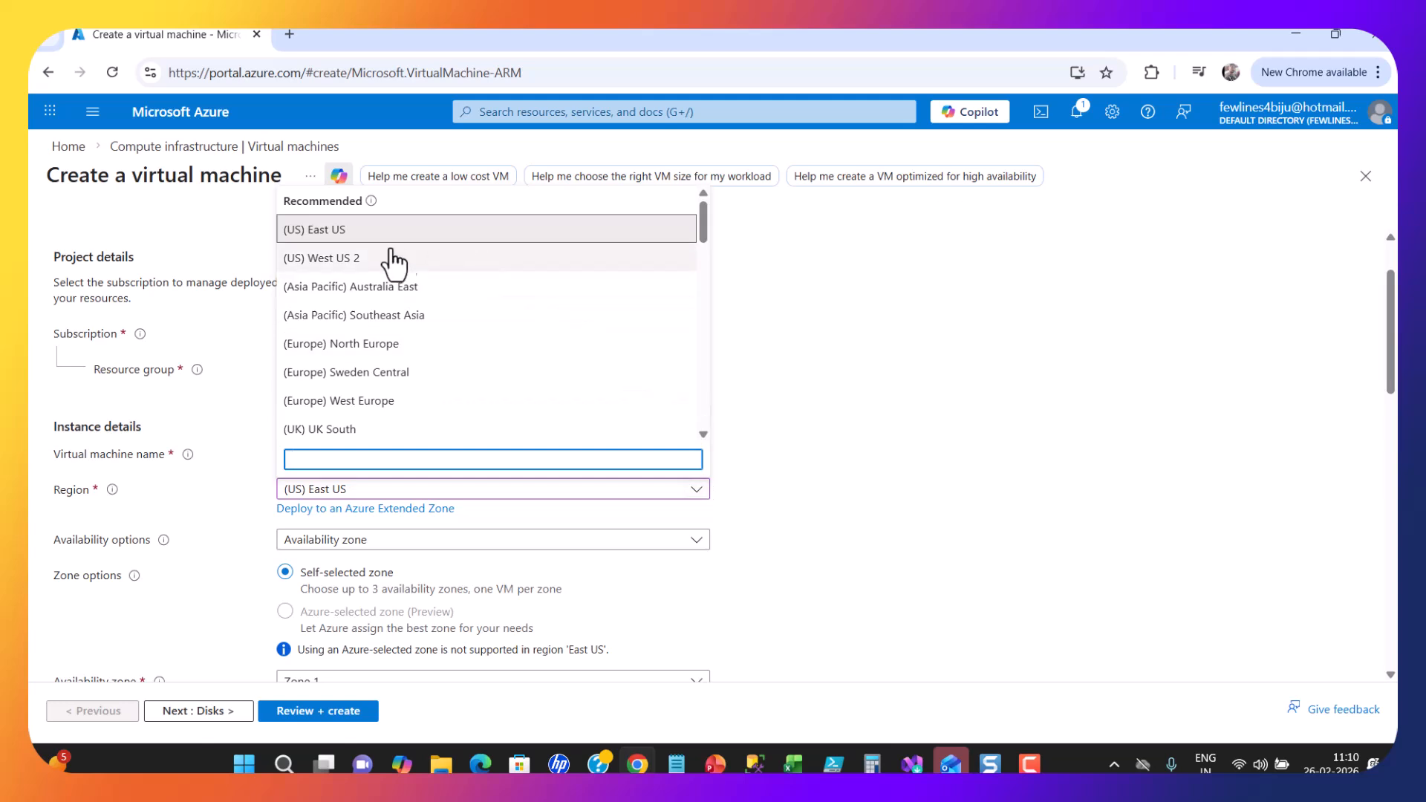
{"action": "scroll", "coordinate": [533, 348], "scroll_direction": "down", "scroll_amount": 3}
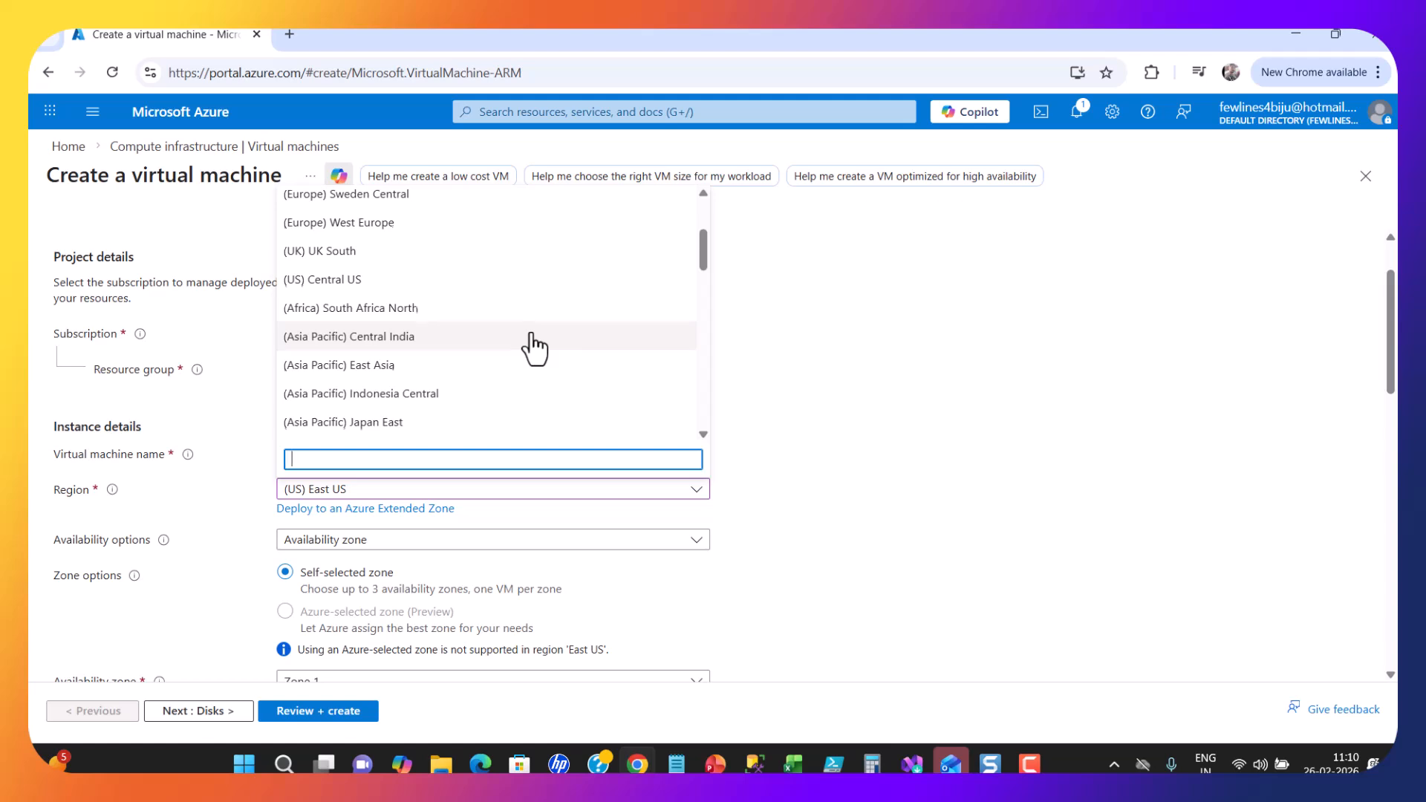
{"action": "scroll", "coordinate": [531, 345], "scroll_direction": "up", "scroll_amount": 5}
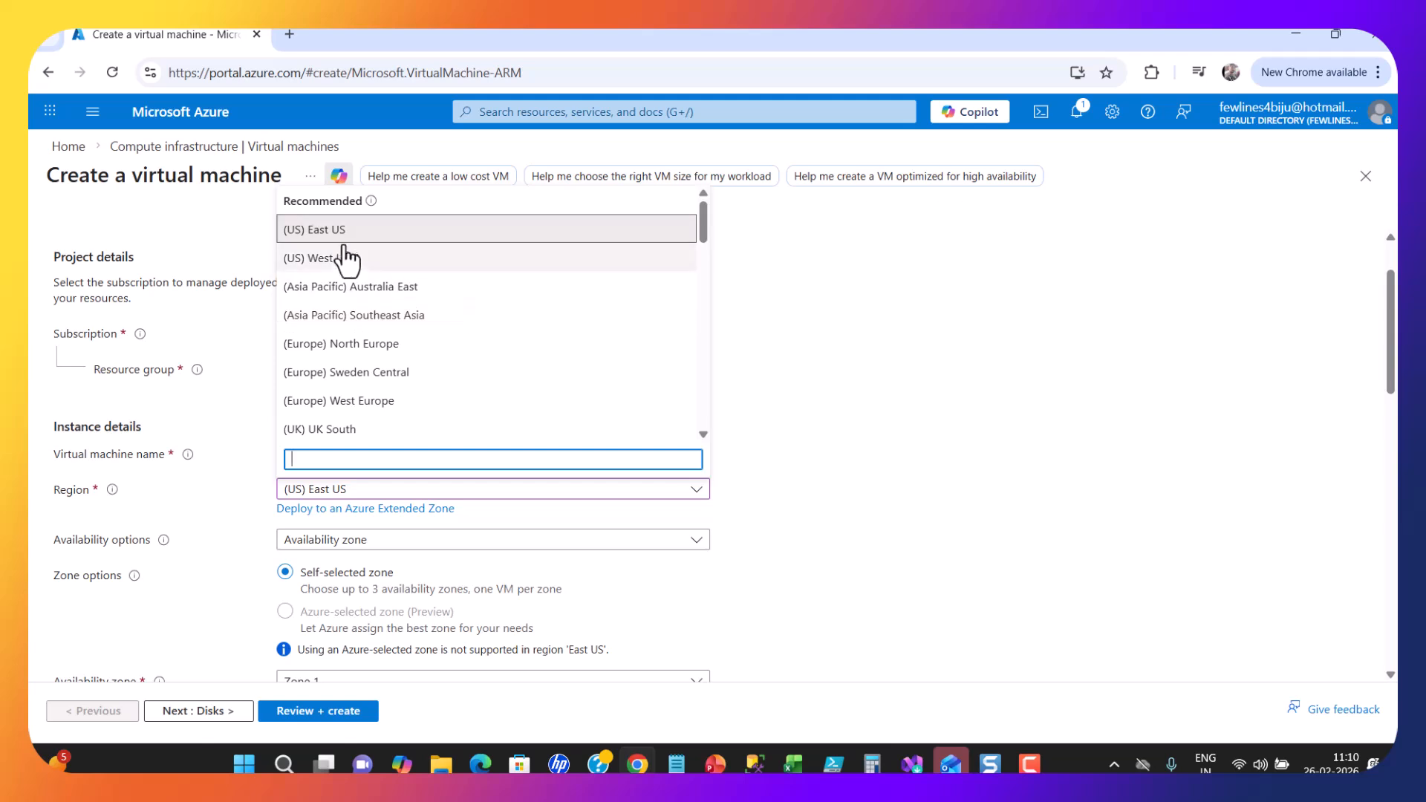
{"action": "left_click", "coordinate": [349, 260]}
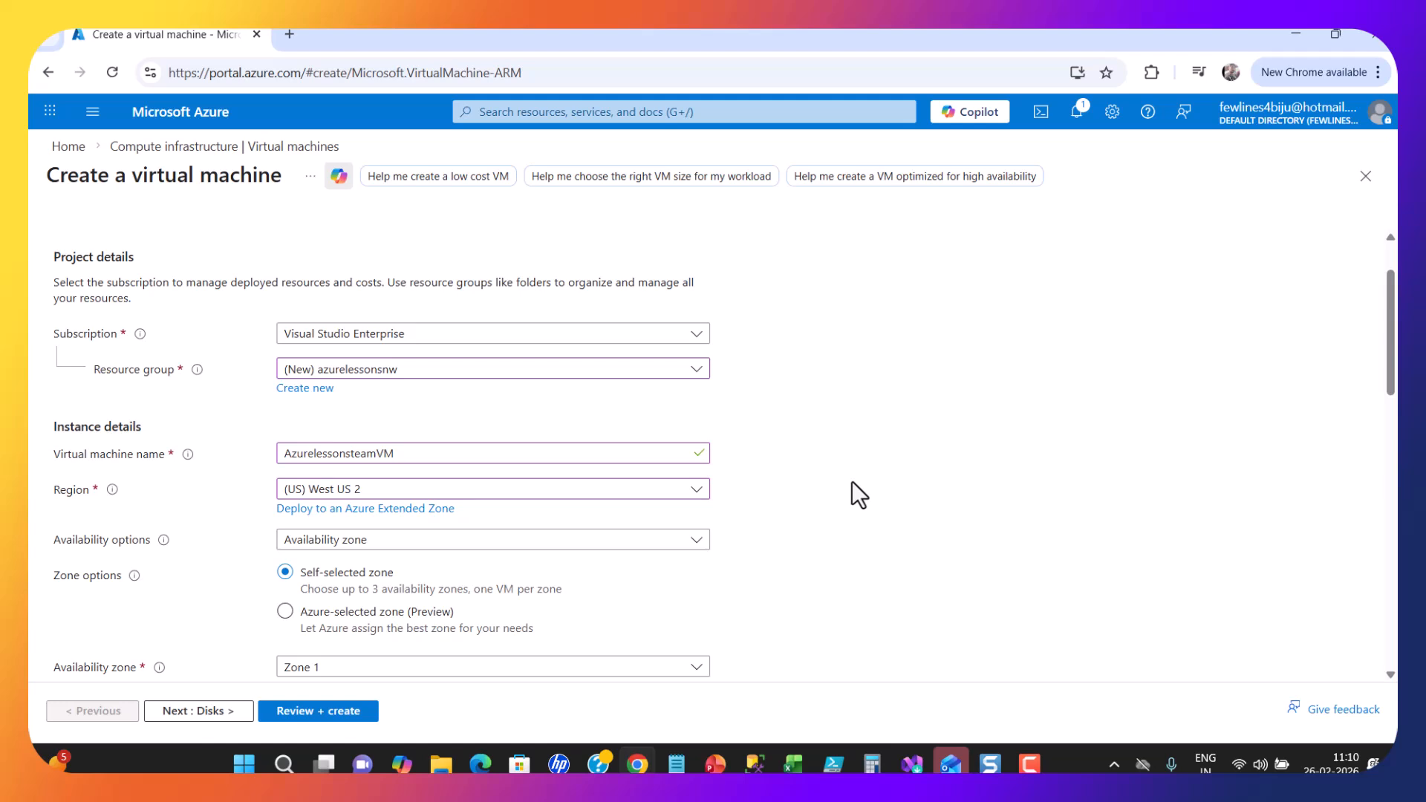
Review the regions offered for the virtual machine, along with its zone options and availability zones.
{"action": "left_click", "coordinate": [696, 491]}
{"action": "scroll", "coordinate": [674, 372], "scroll_direction": "down", "scroll_amount": 10}
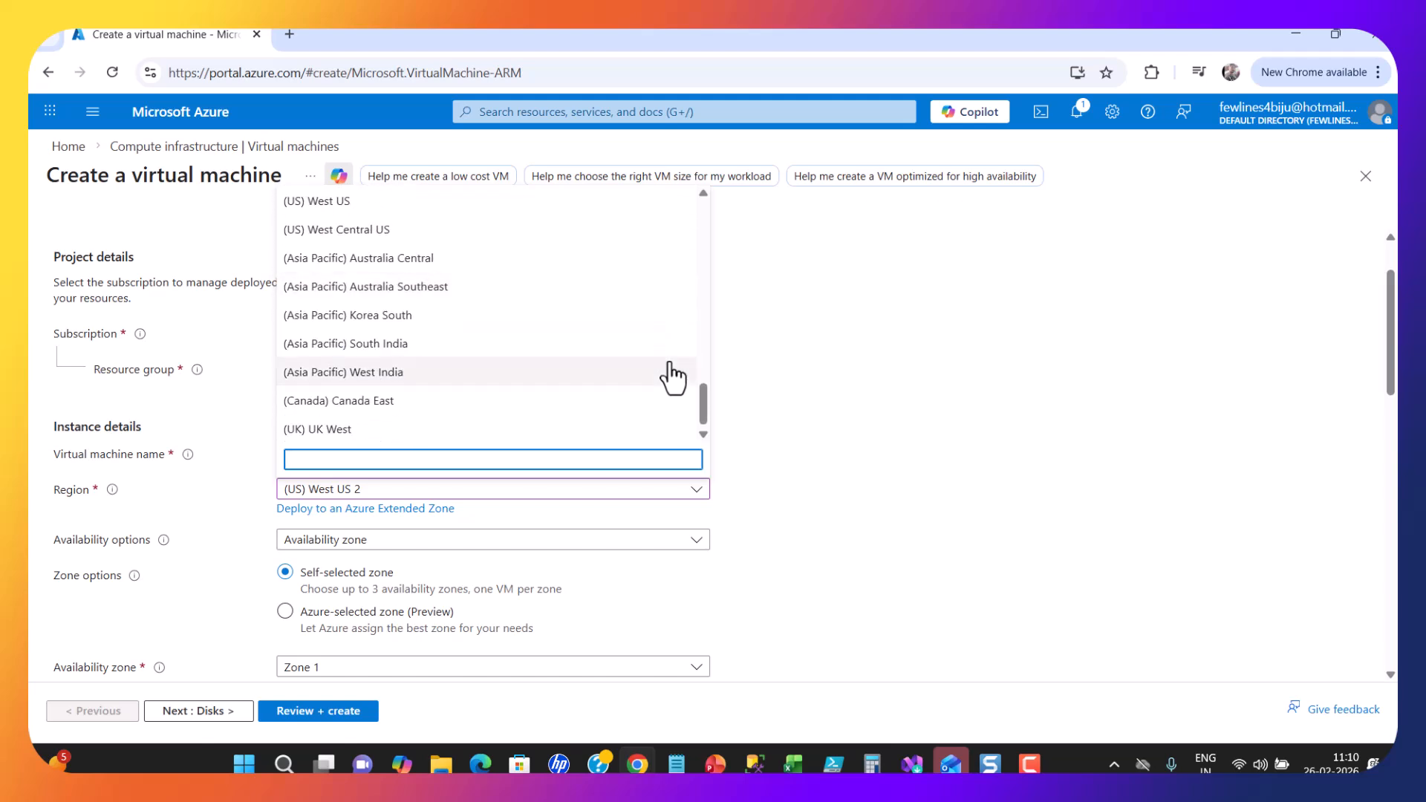
{"action": "scroll", "coordinate": [375, 350], "scroll_direction": "up", "scroll_amount": 12}
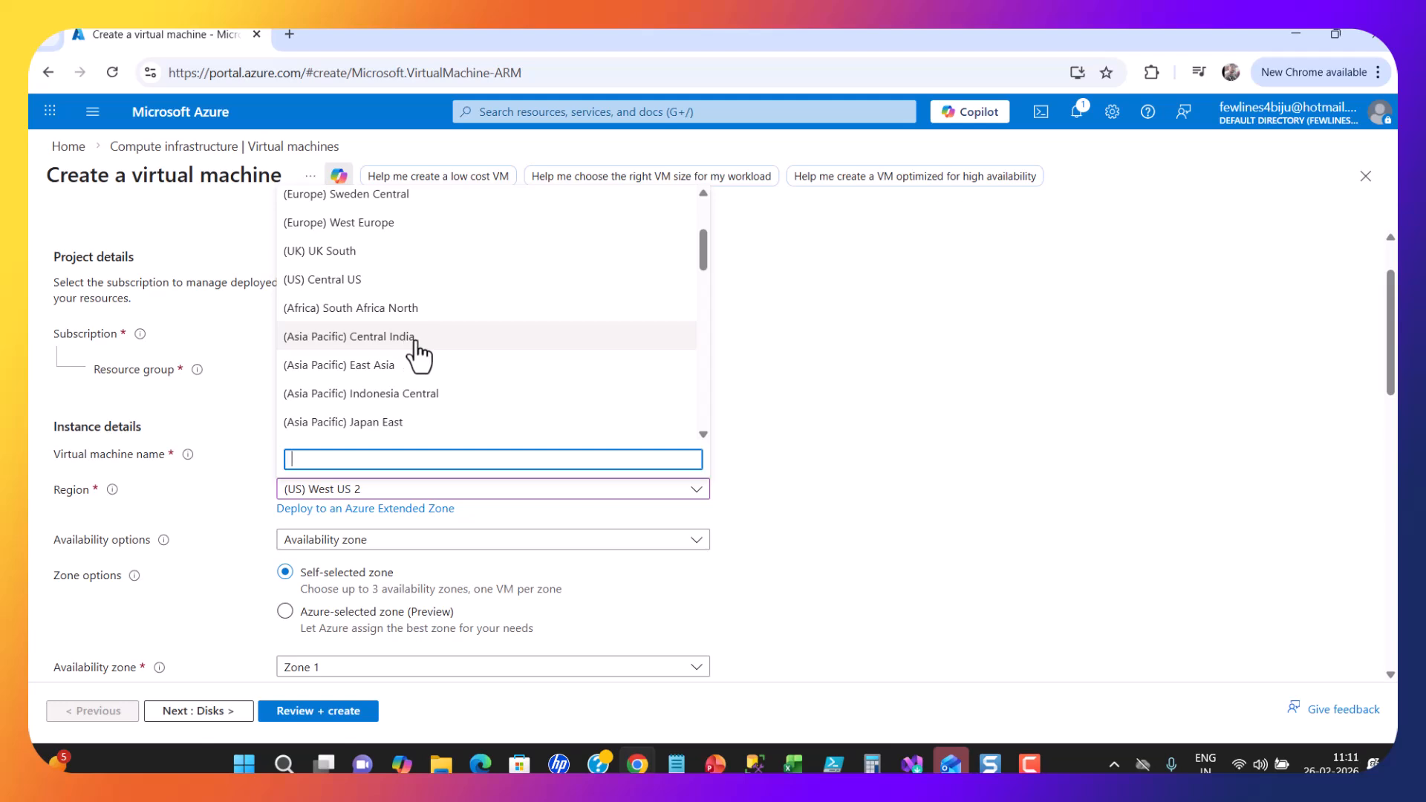
{"action": "left_click", "coordinate": [958, 480]}
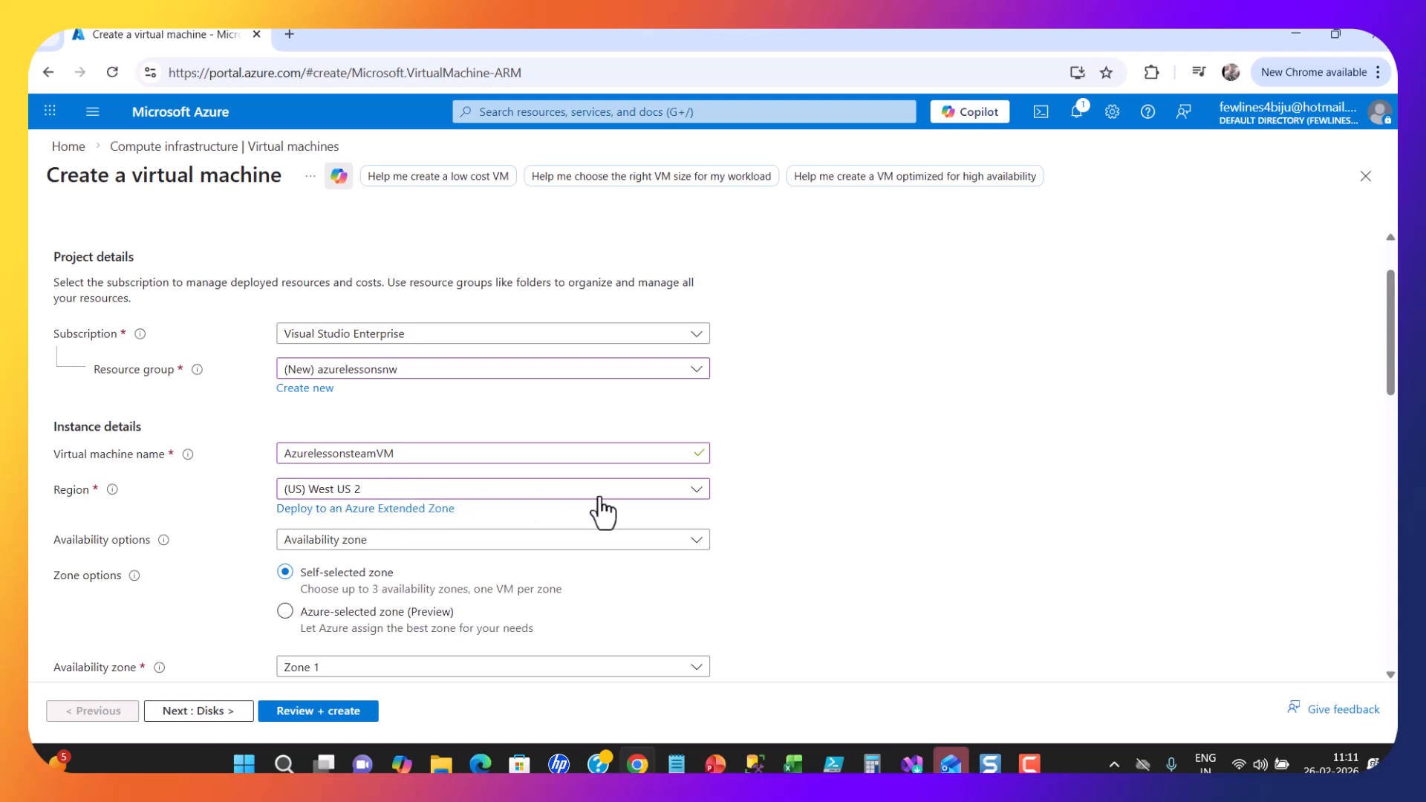
{"action": "scroll", "coordinate": [603, 505], "scroll_direction": "down", "scroll_amount": 2}
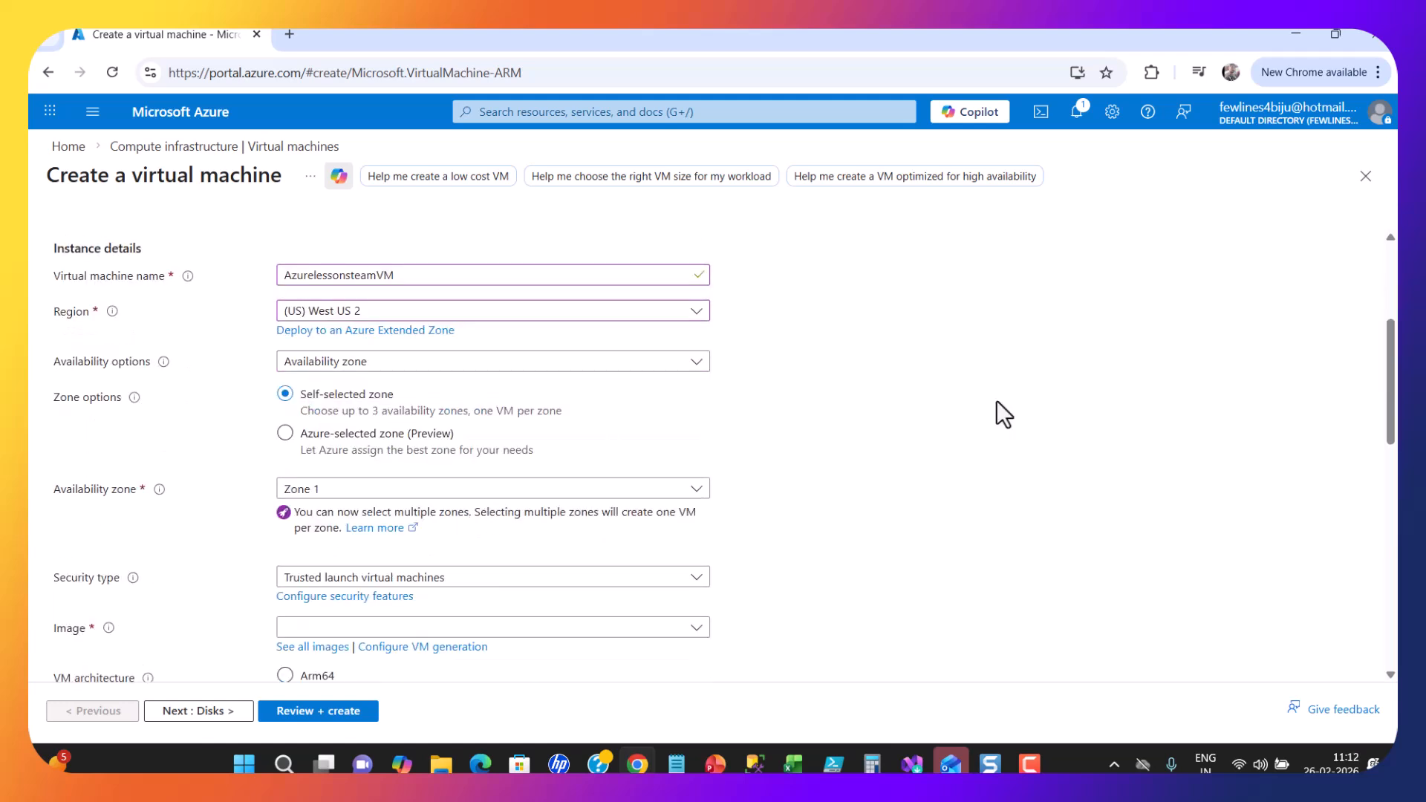
{"action": "scroll", "coordinate": [448, 354], "scroll_direction": "down", "scroll_amount": 1}
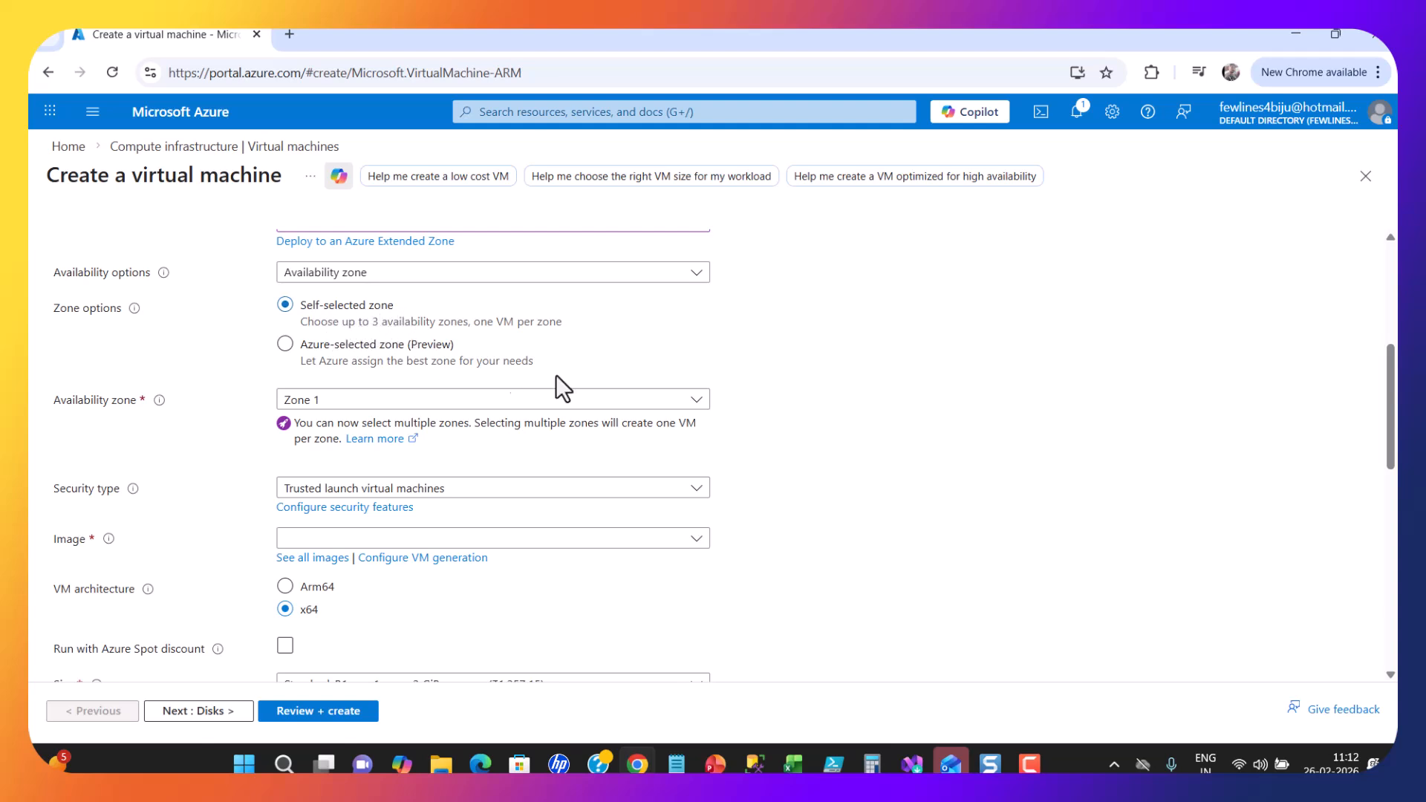
{"action": "scroll", "coordinate": [209, 327], "scroll_direction": "down", "scroll_amount": 1}
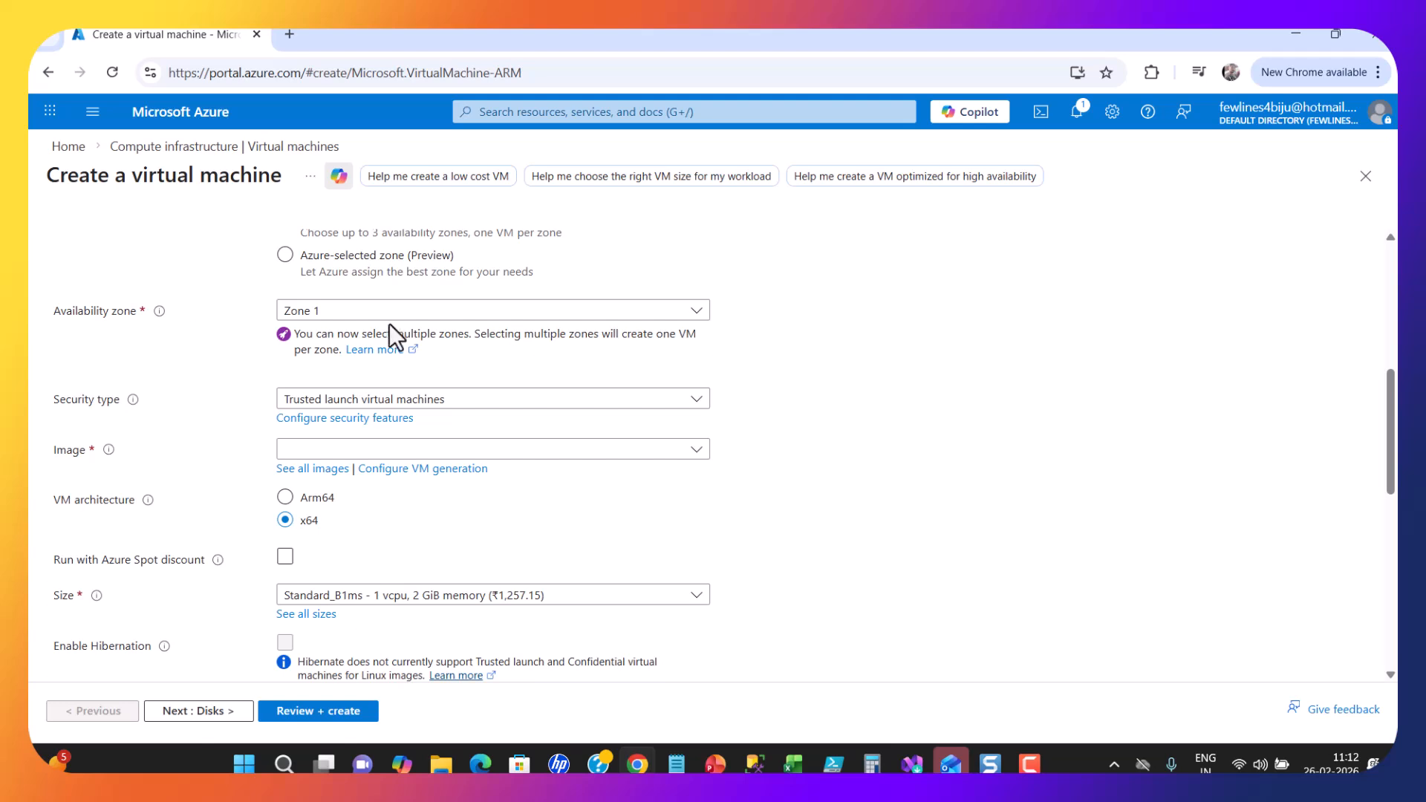
{"action": "left_click", "coordinate": [658, 312]}
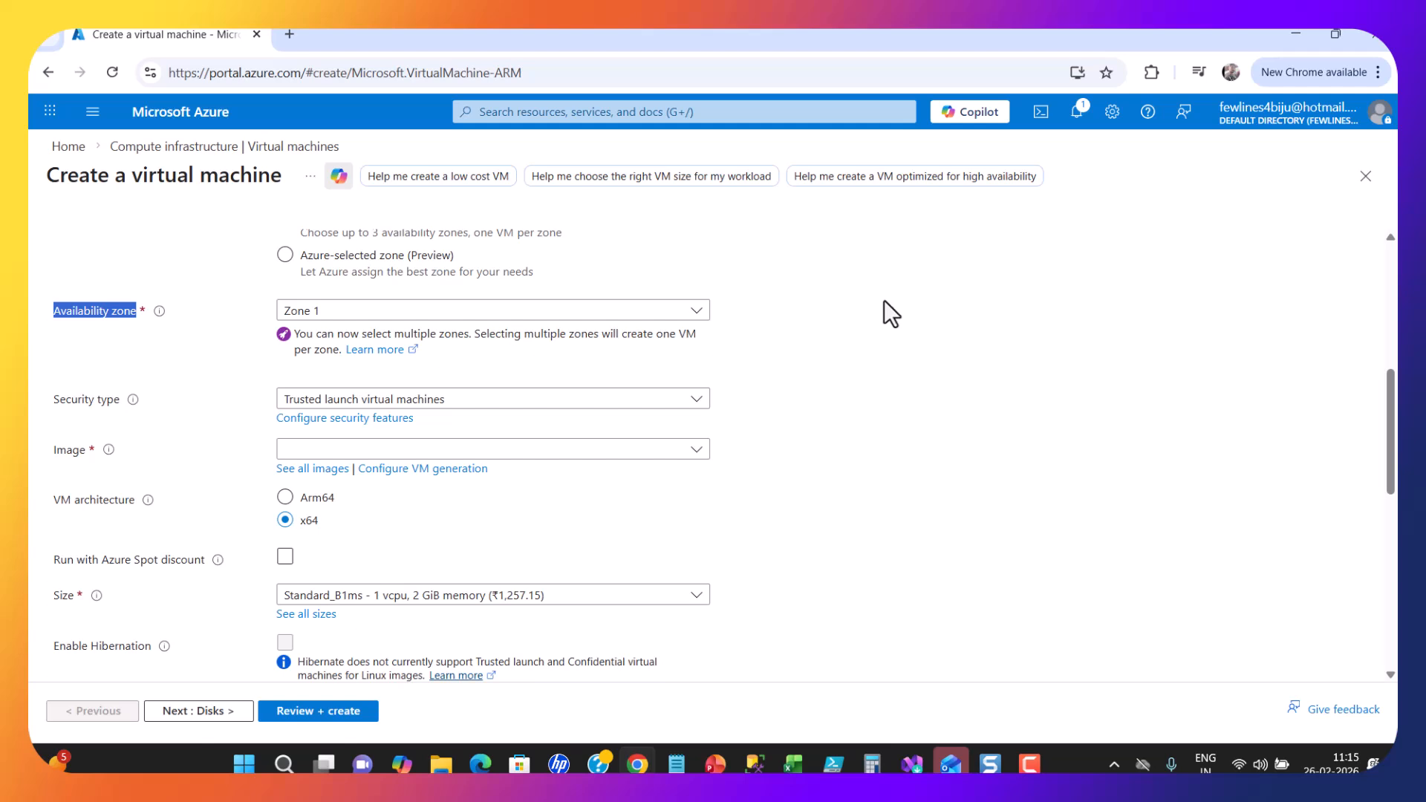
{"action": "scroll", "coordinate": [921, 364], "scroll_direction": "down", "scroll_amount": 1}
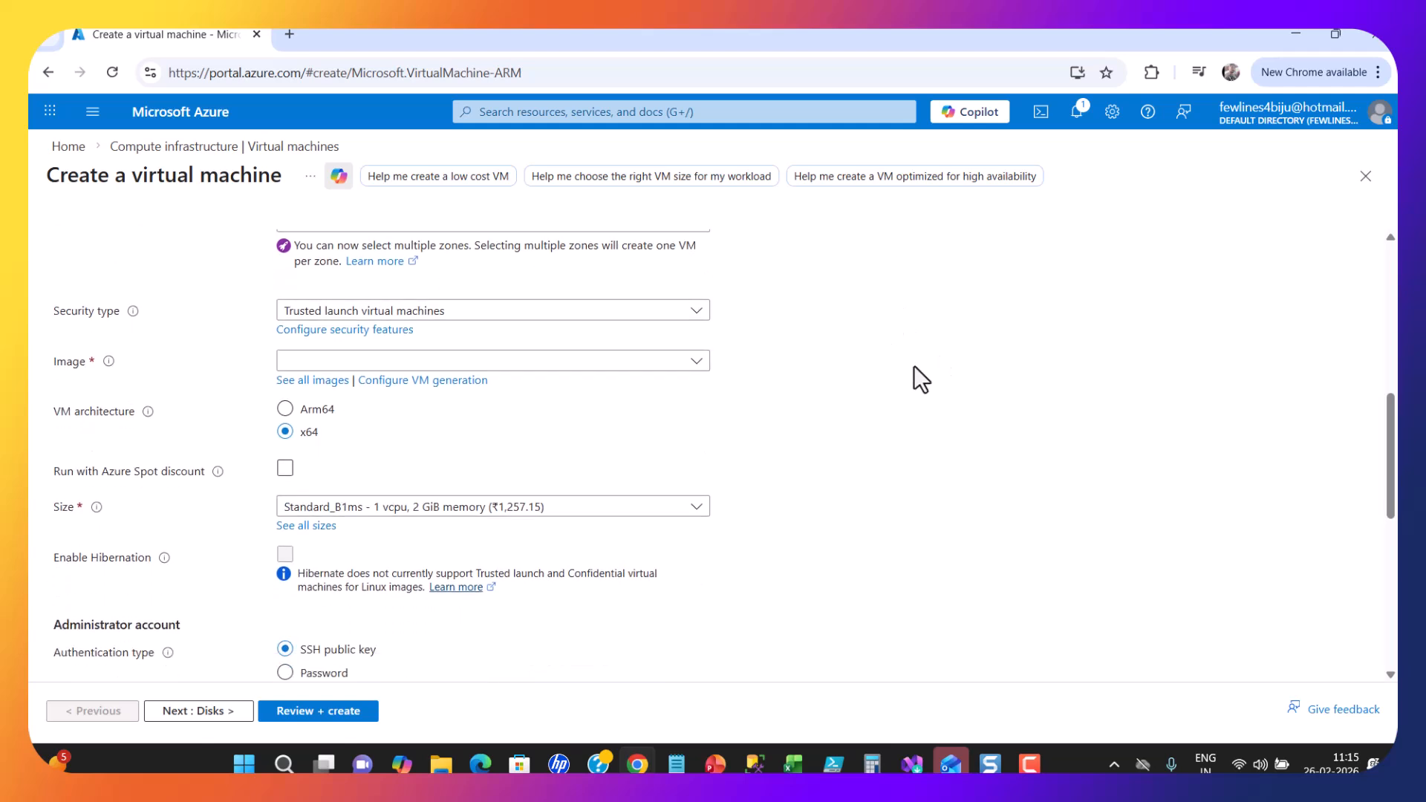
{"action": "scroll", "coordinate": [914, 379], "scroll_direction": "up", "scroll_amount": 2}
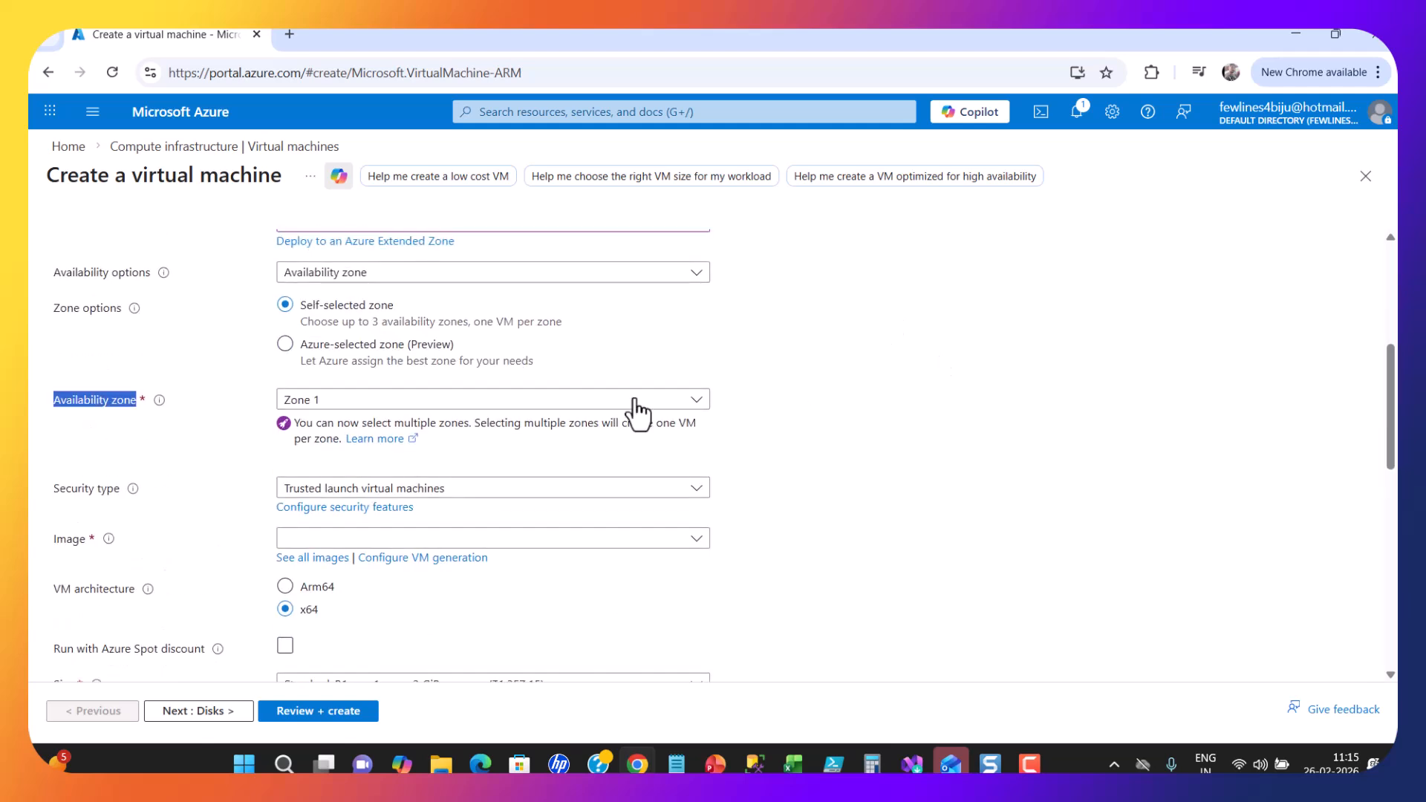
{"action": "left_click", "coordinate": [692, 404]}
{"action": "left_click", "coordinate": [333, 459]}
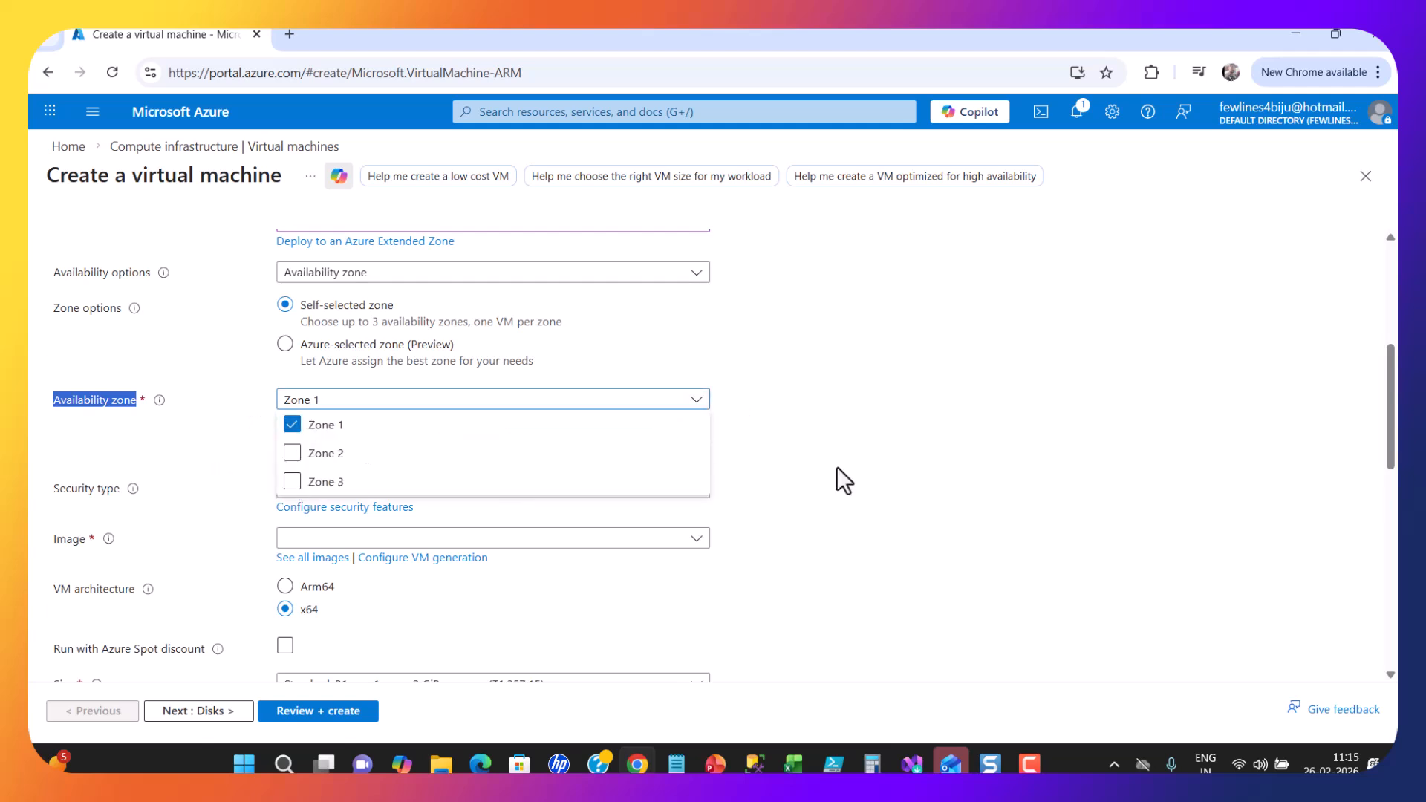
{"action": "left_click", "coordinate": [965, 430]}
Choose Windows Server 2025 Datacenter - x64 Gen2 as the virtual machine's image.
{"action": "scroll", "coordinate": [968, 438], "scroll_direction": "down", "scroll_amount": 2}
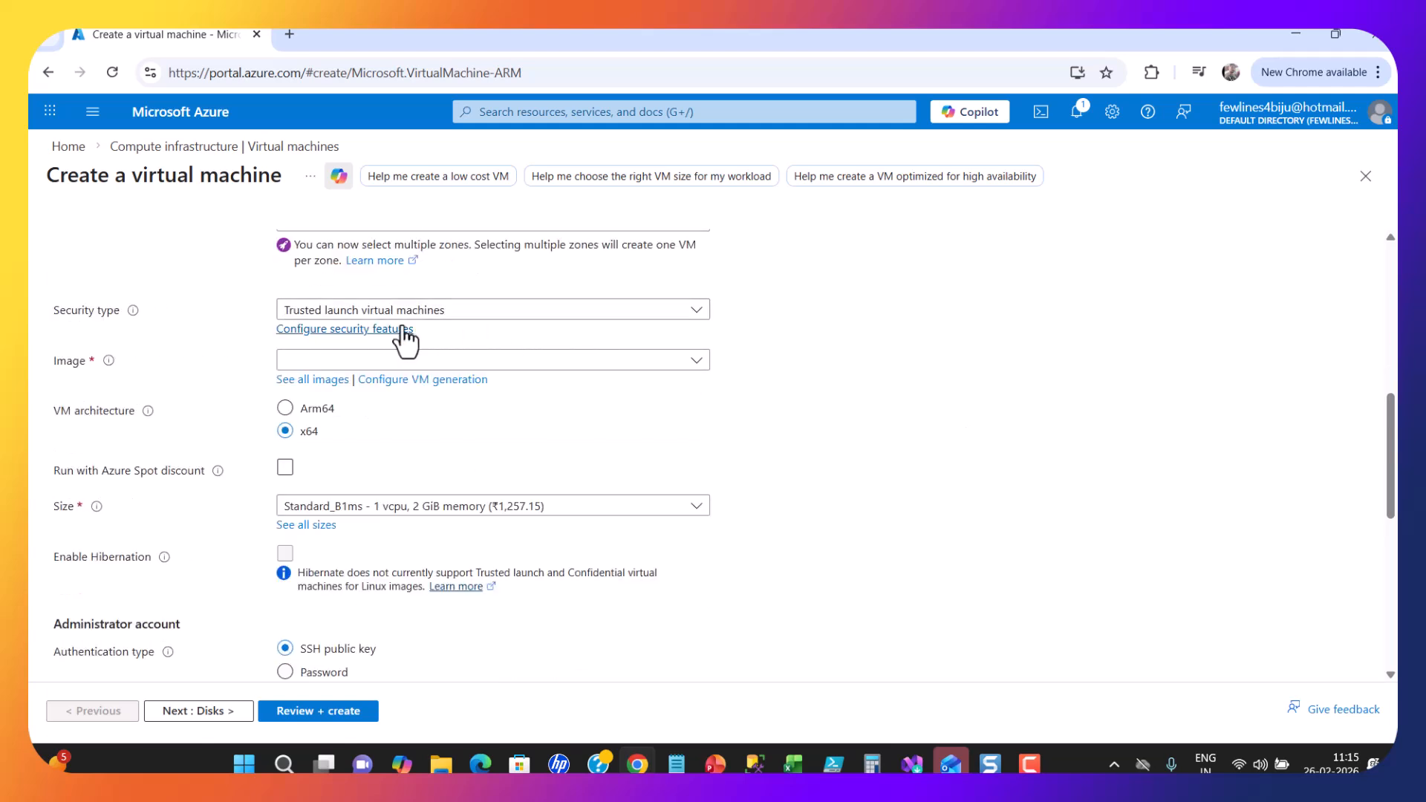
{"action": "left_click", "coordinate": [535, 360]}
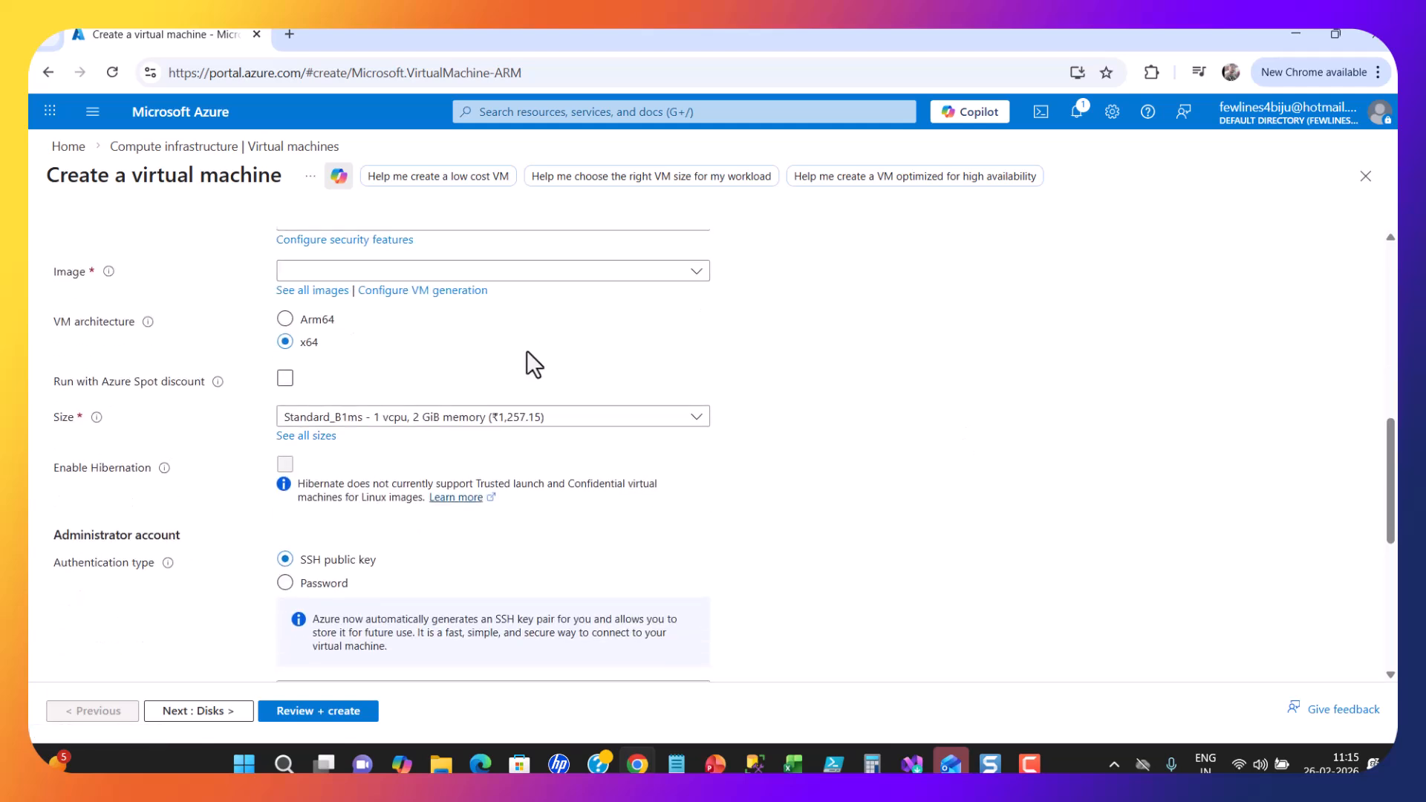
{"action": "left_click", "coordinate": [942, 395]}
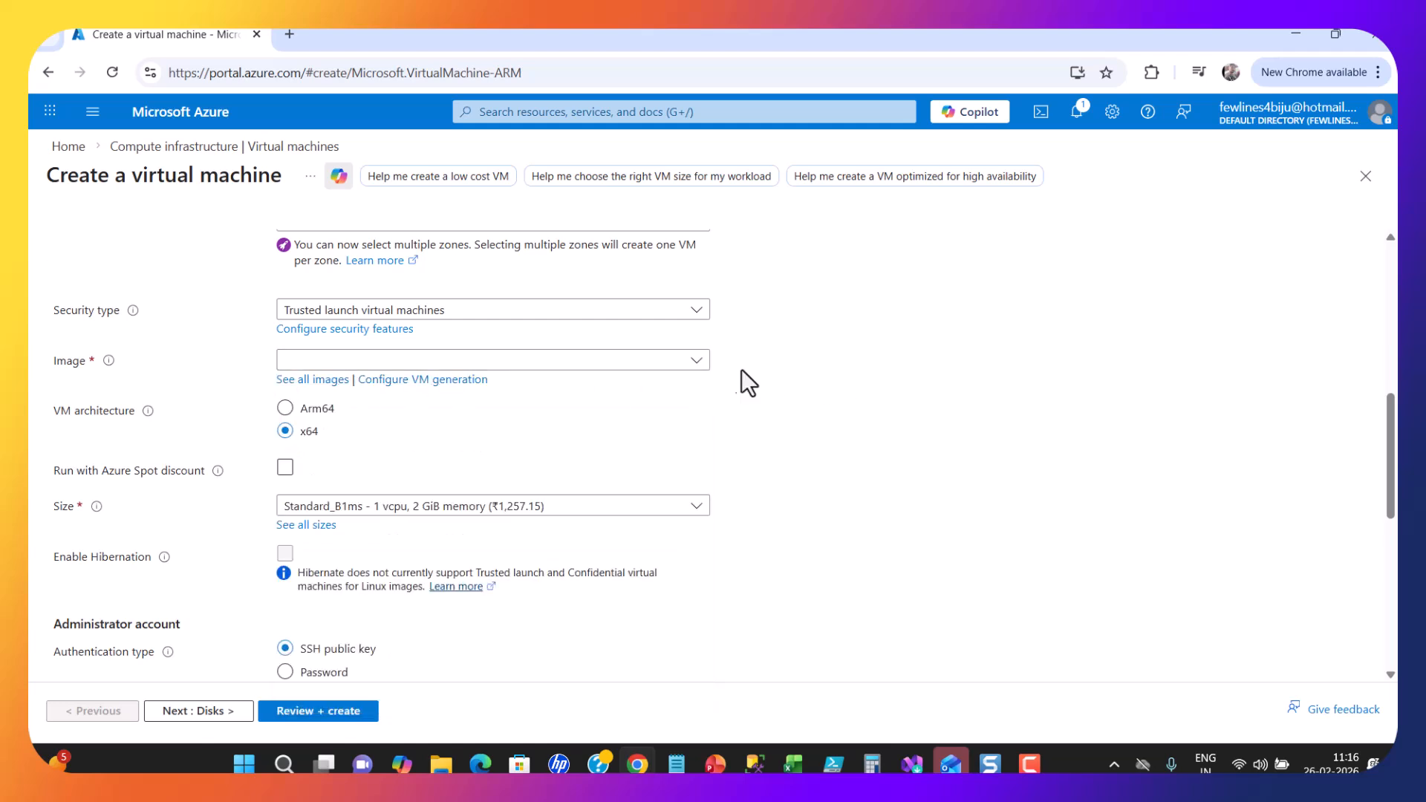
{"action": "left_click", "coordinate": [696, 362]}
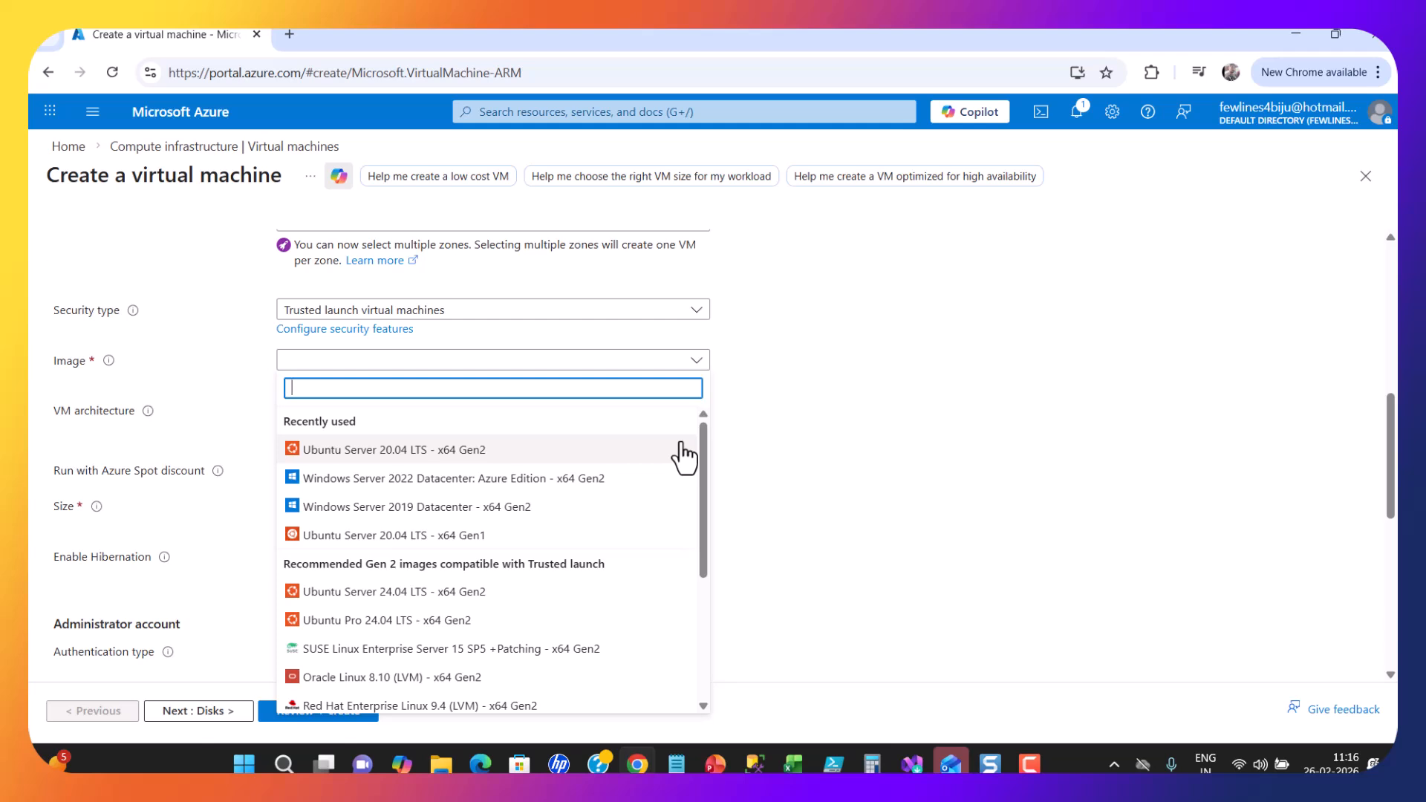
{"action": "scroll", "coordinate": [683, 457], "scroll_direction": "down", "scroll_amount": 2}
{"action": "scroll", "coordinate": [679, 455], "scroll_direction": "down", "scroll_amount": 3}
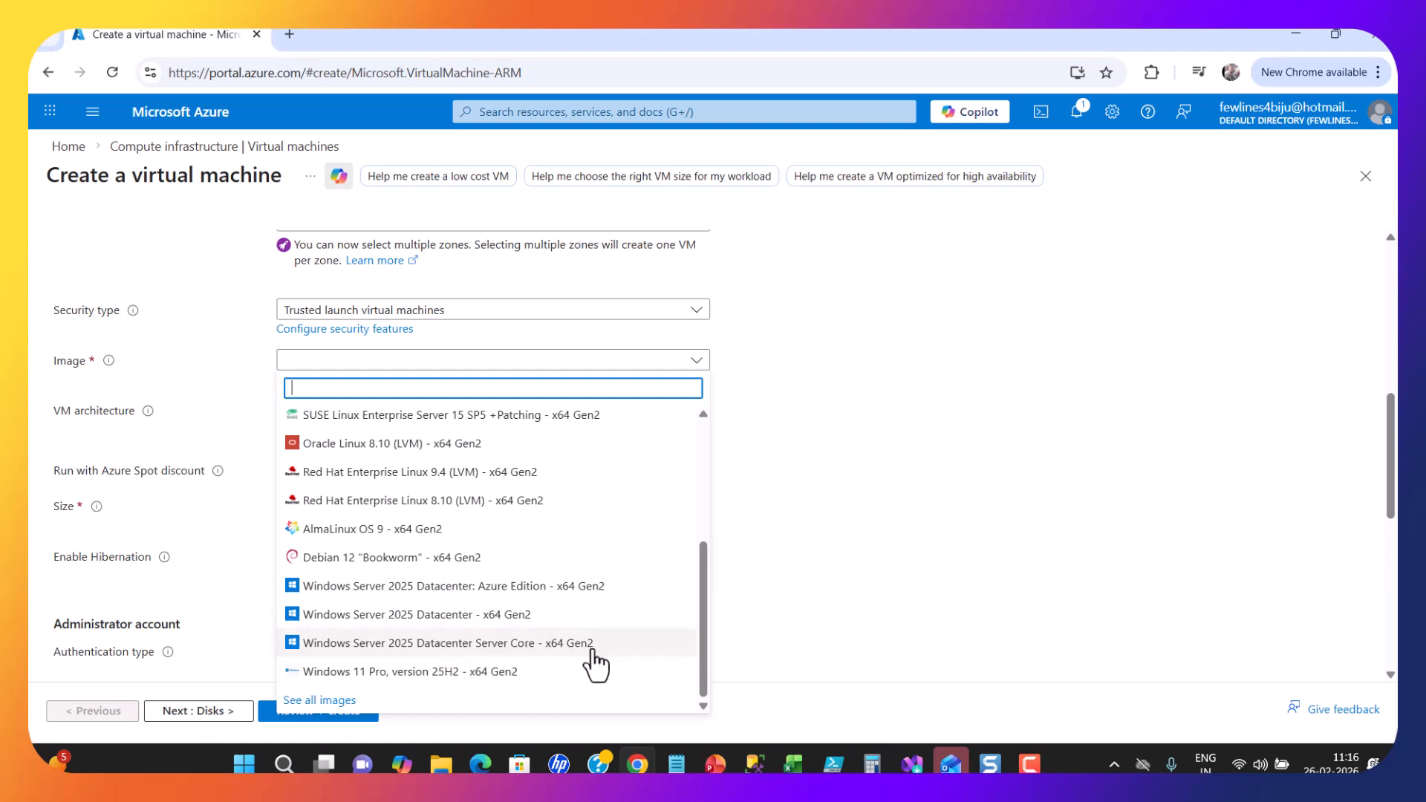
{"action": "left_click", "coordinate": [400, 620]}
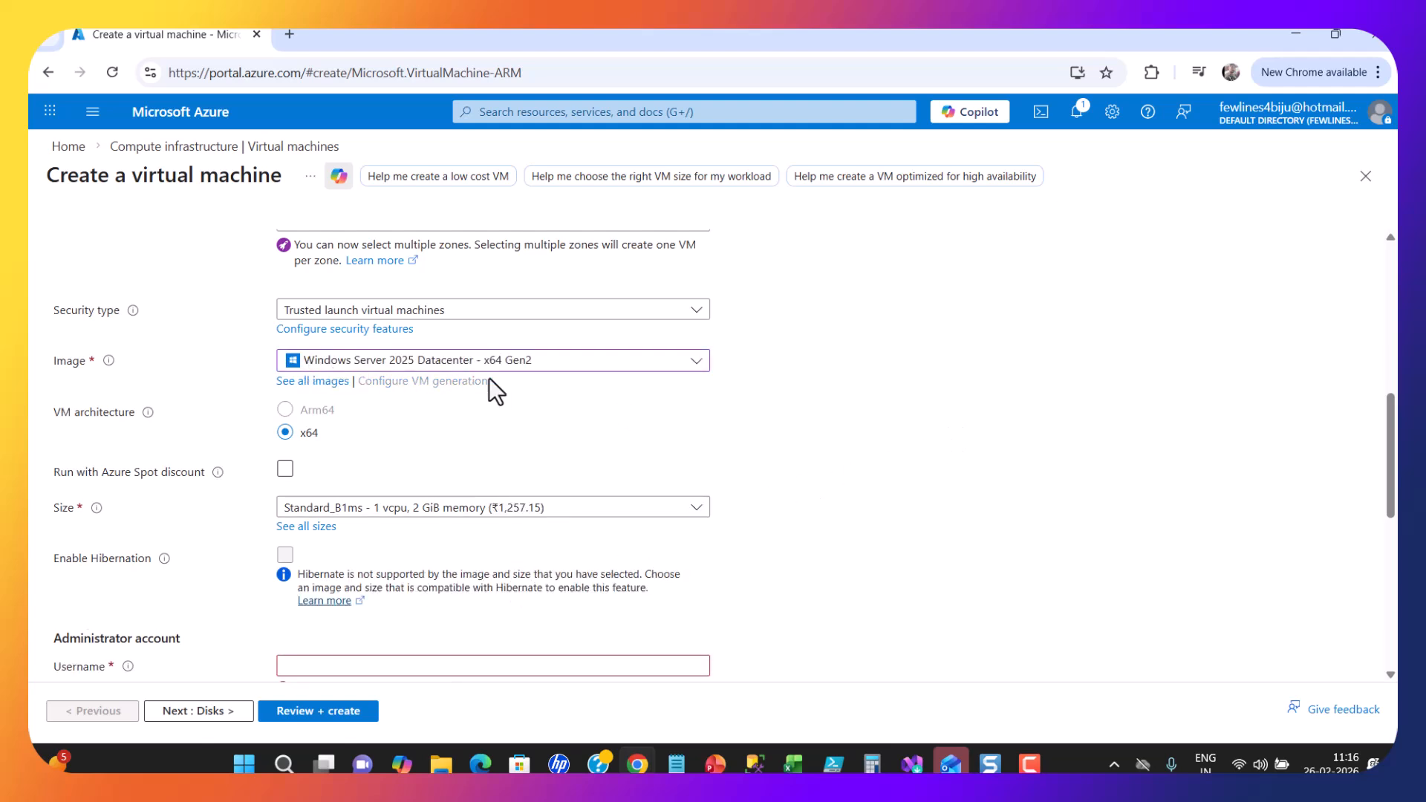
Check the VM architecture note and switch the image to Ubuntu Server 24.04 LTS - x64 Gen2.
{"action": "left_click_drag", "start_coordinate": [297, 468], "coordinate": [569, 470]}
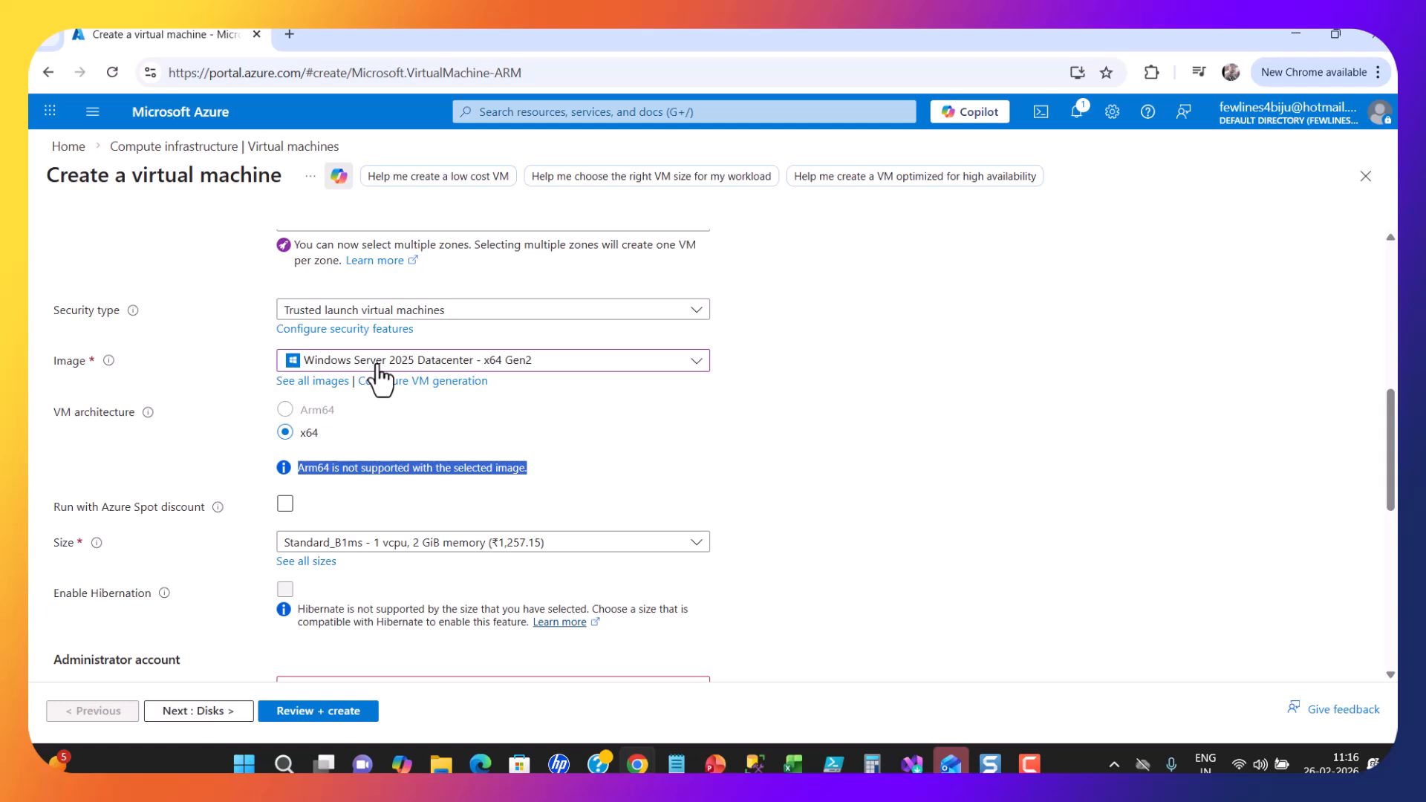
{"action": "double_click", "coordinate": [302, 468]}
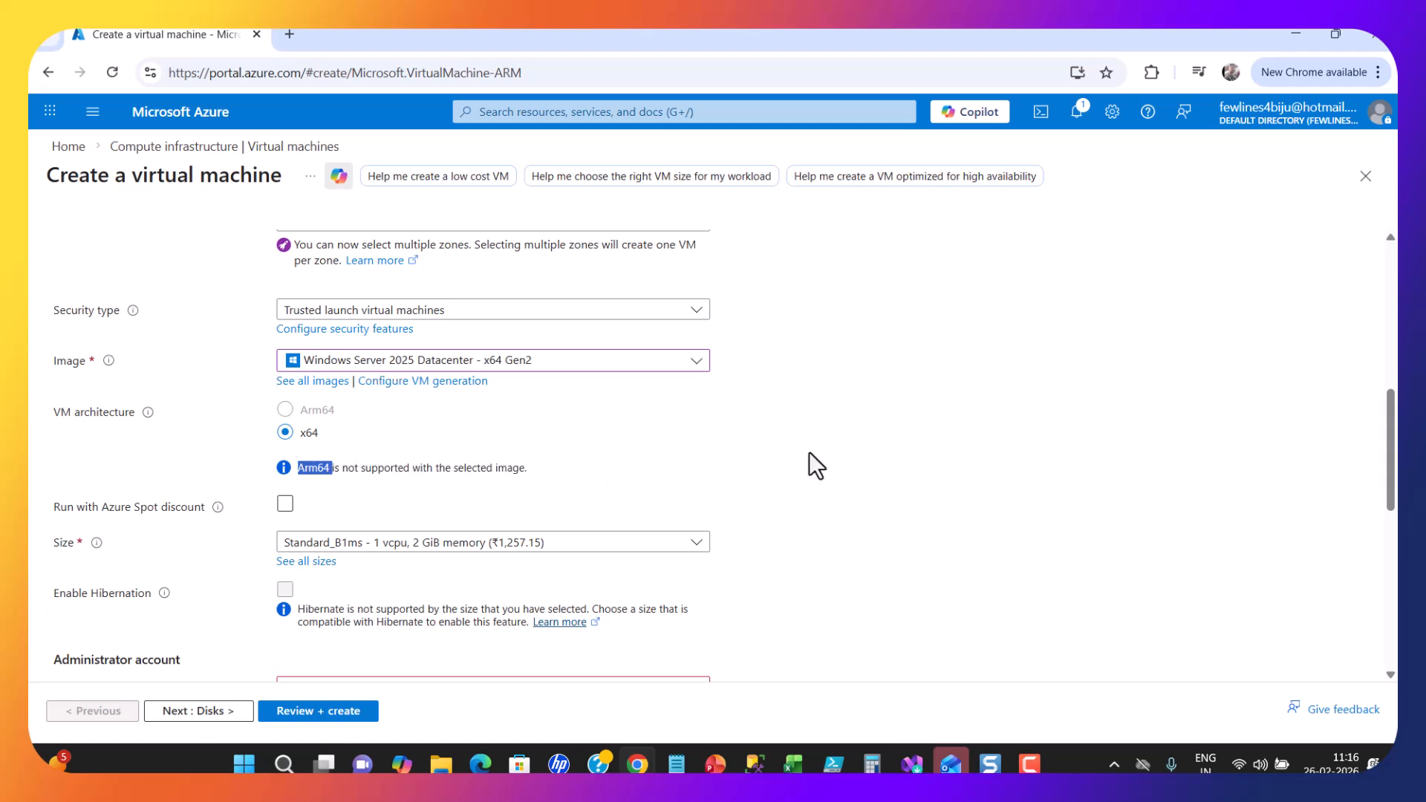
{"action": "left_click", "coordinate": [695, 361]}
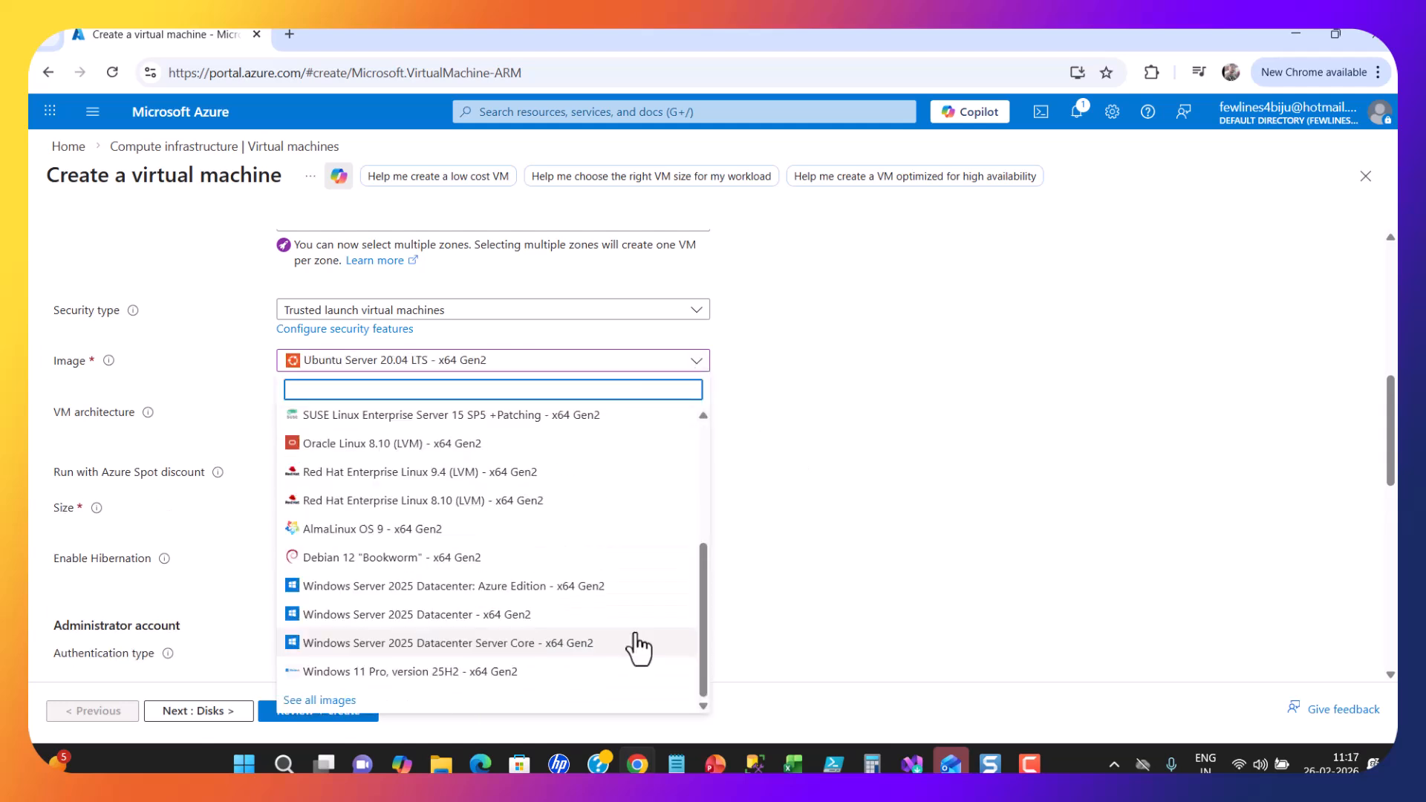
{"action": "scroll", "coordinate": [635, 633], "scroll_direction": "up", "scroll_amount": 3}
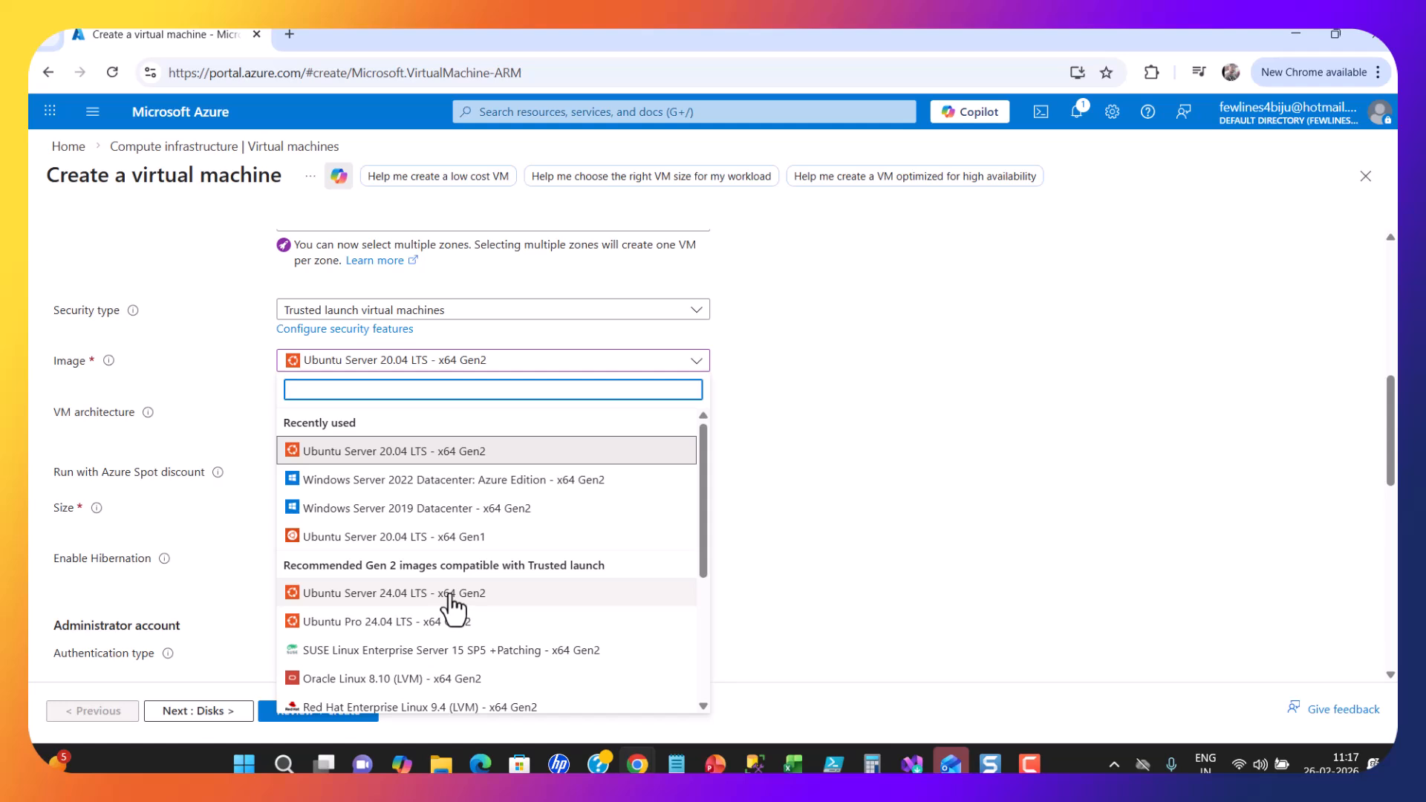
{"action": "left_click", "coordinate": [451, 594]}
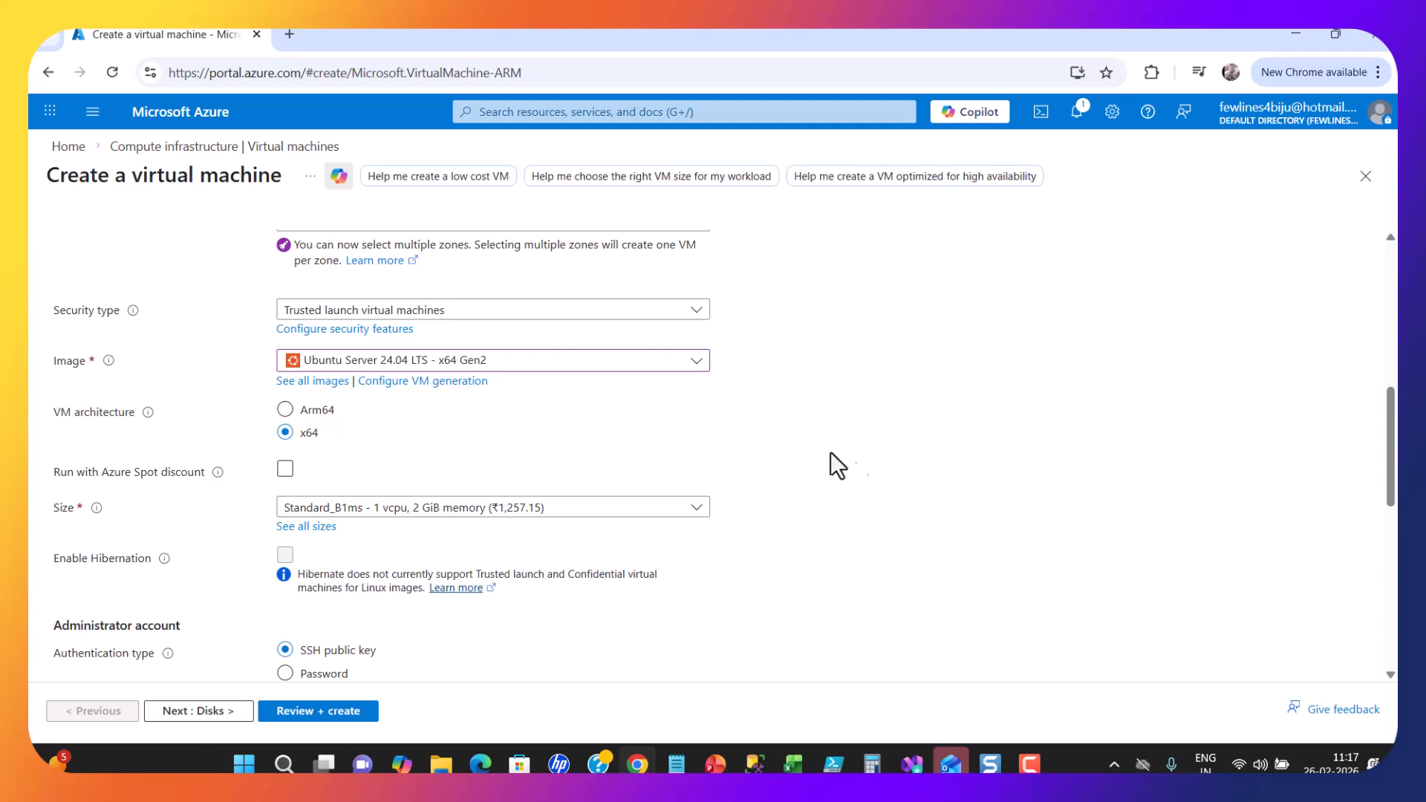
Switch the image back to Windows Server 2025 Datacenter - x64 Gen2.
{"action": "left_click", "coordinate": [694, 362]}
{"action": "scroll", "coordinate": [661, 559], "scroll_direction": "down", "scroll_amount": 2}
{"action": "scroll", "coordinate": [661, 559], "scroll_direction": "down", "scroll_amount": 2}
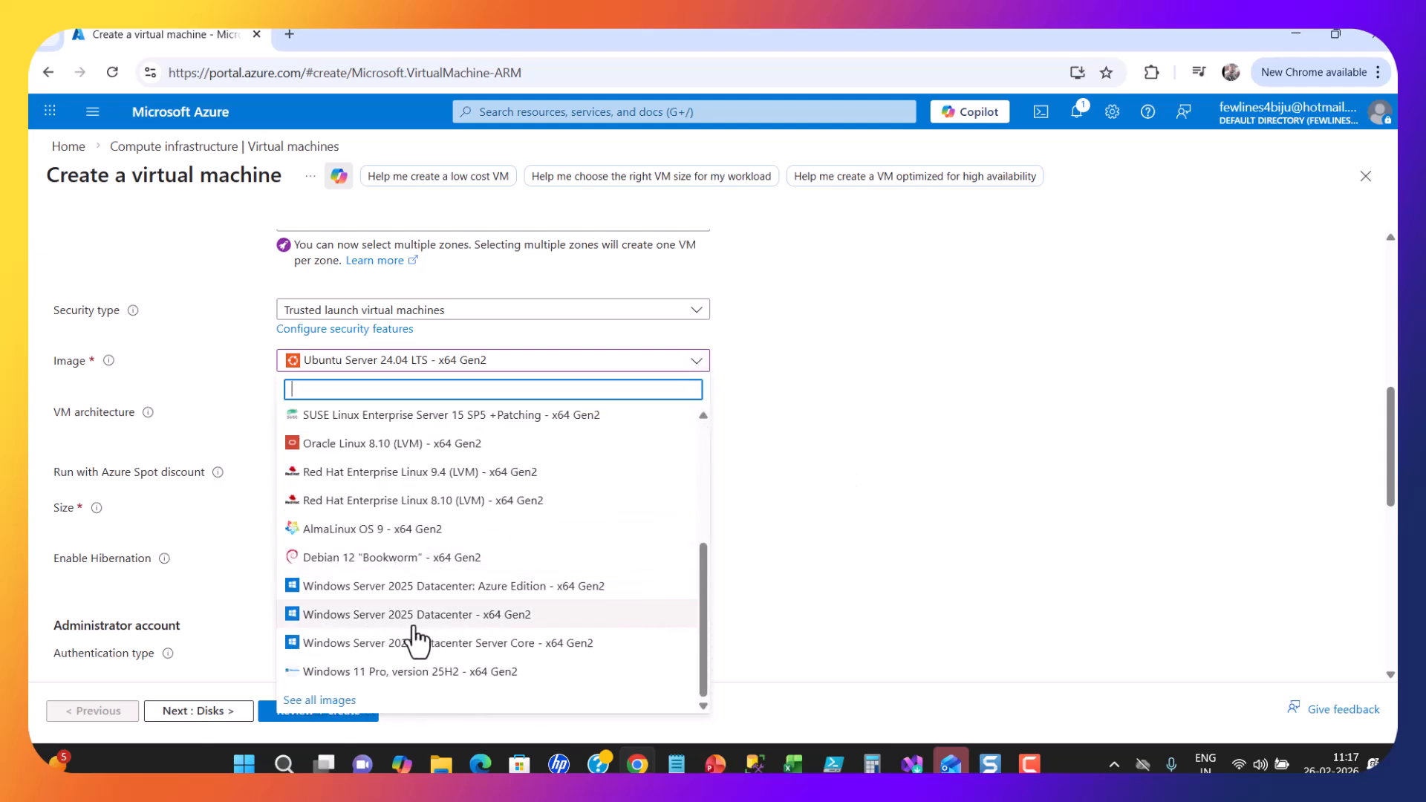
{"action": "left_click", "coordinate": [462, 621]}
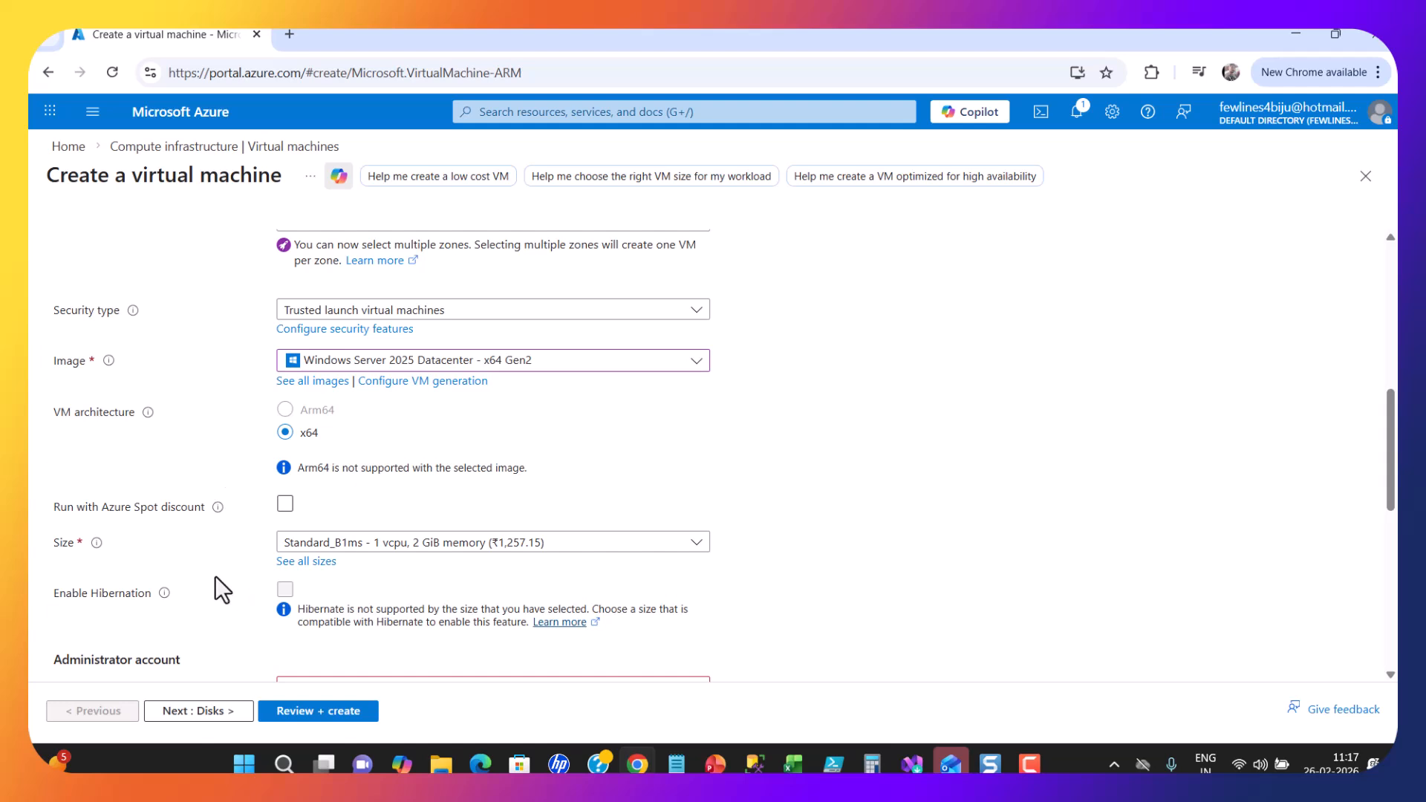
Review the virtual machine sizes on offer in the full size list, including their monthly costs, without picking another size.
{"action": "scroll", "coordinate": [73, 484], "scroll_direction": "down", "scroll_amount": 1}
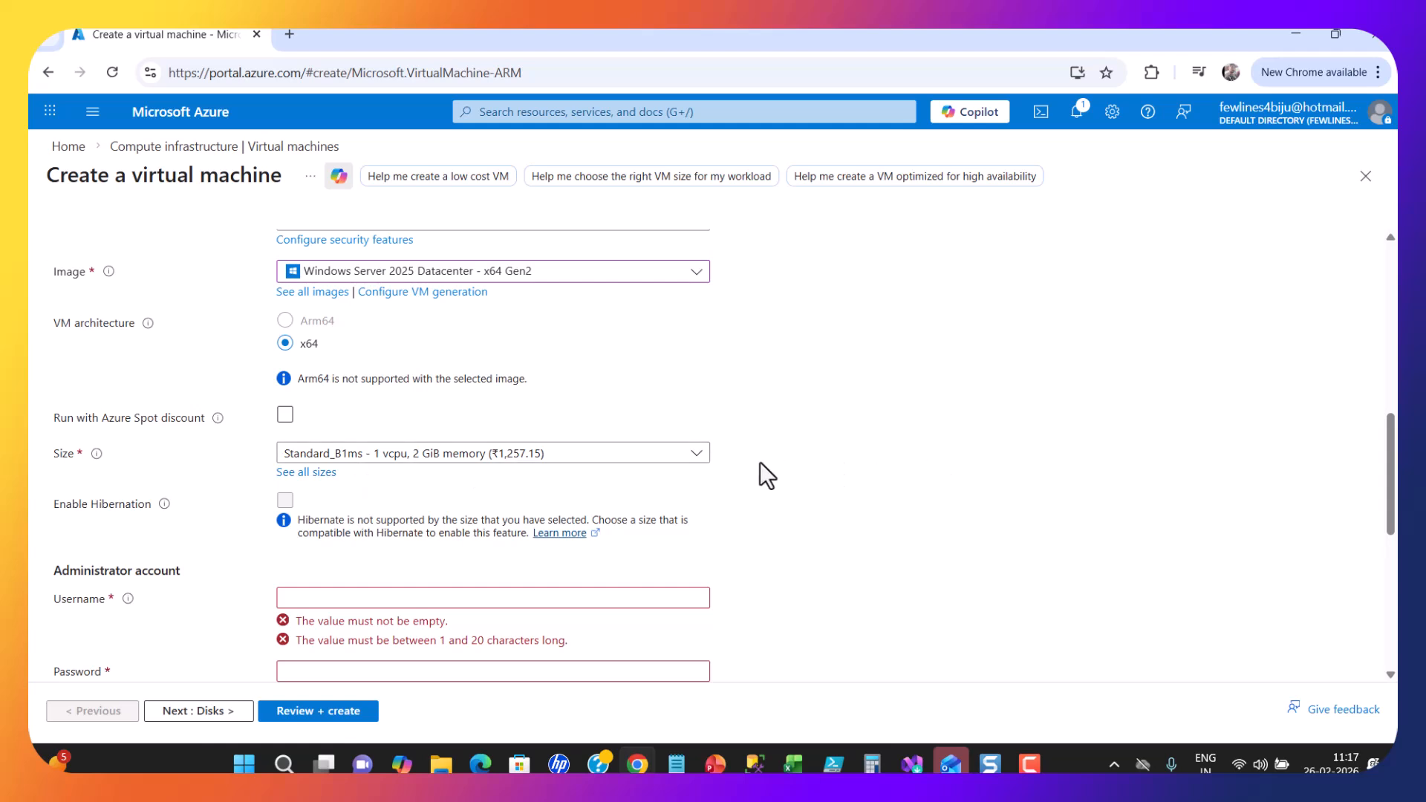
{"action": "left_click", "coordinate": [695, 454]}
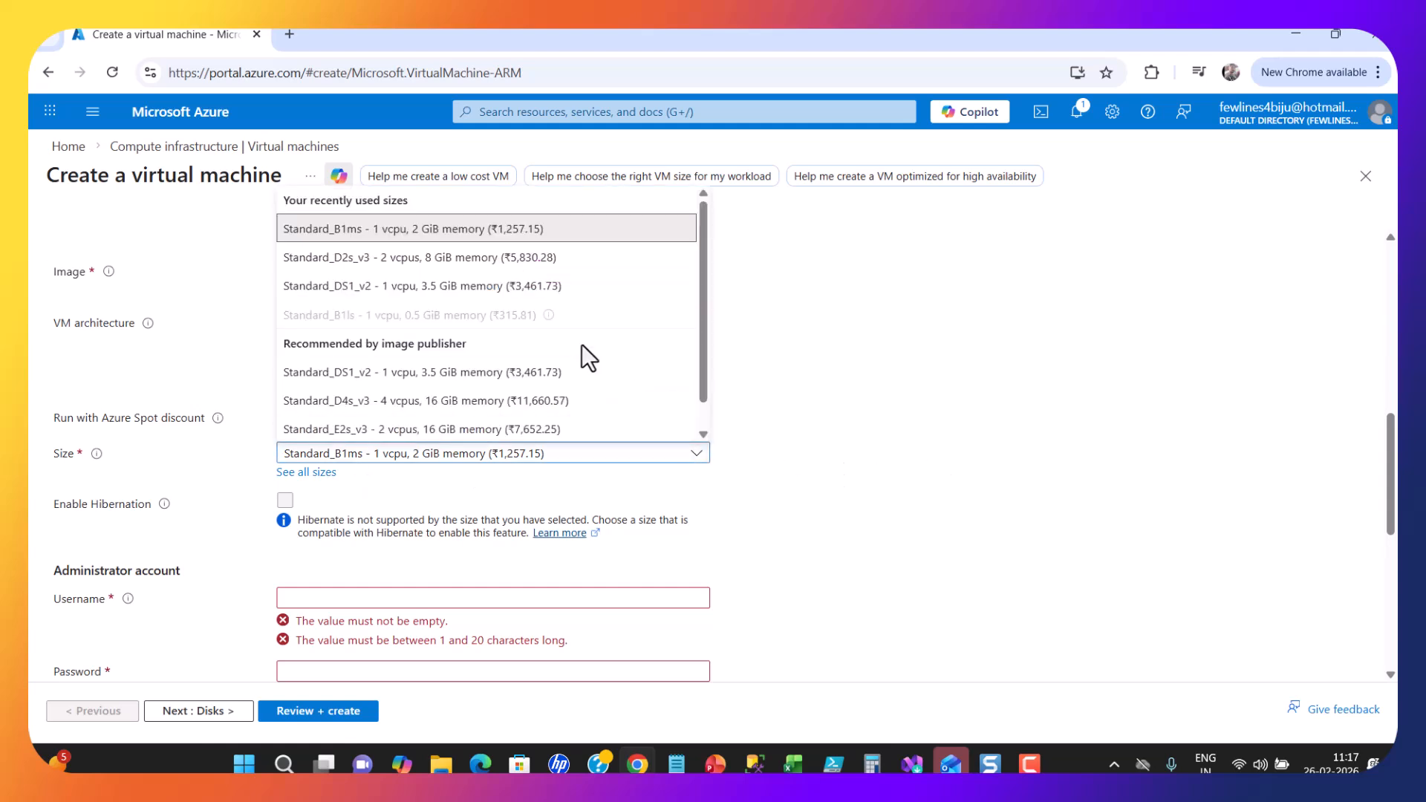
{"action": "scroll", "coordinate": [439, 402], "scroll_direction": "down", "scroll_amount": 1}
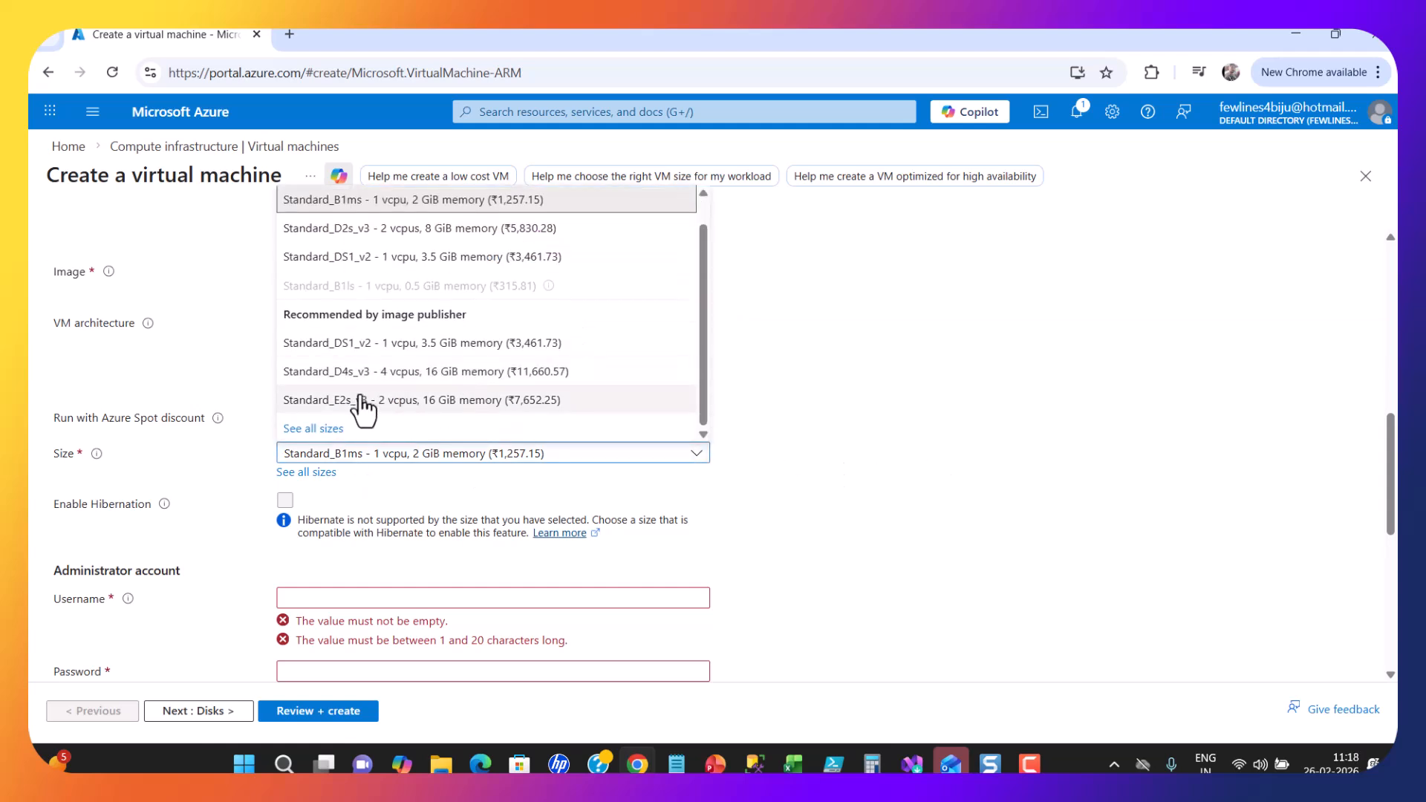
{"action": "left_click", "coordinate": [310, 430]}
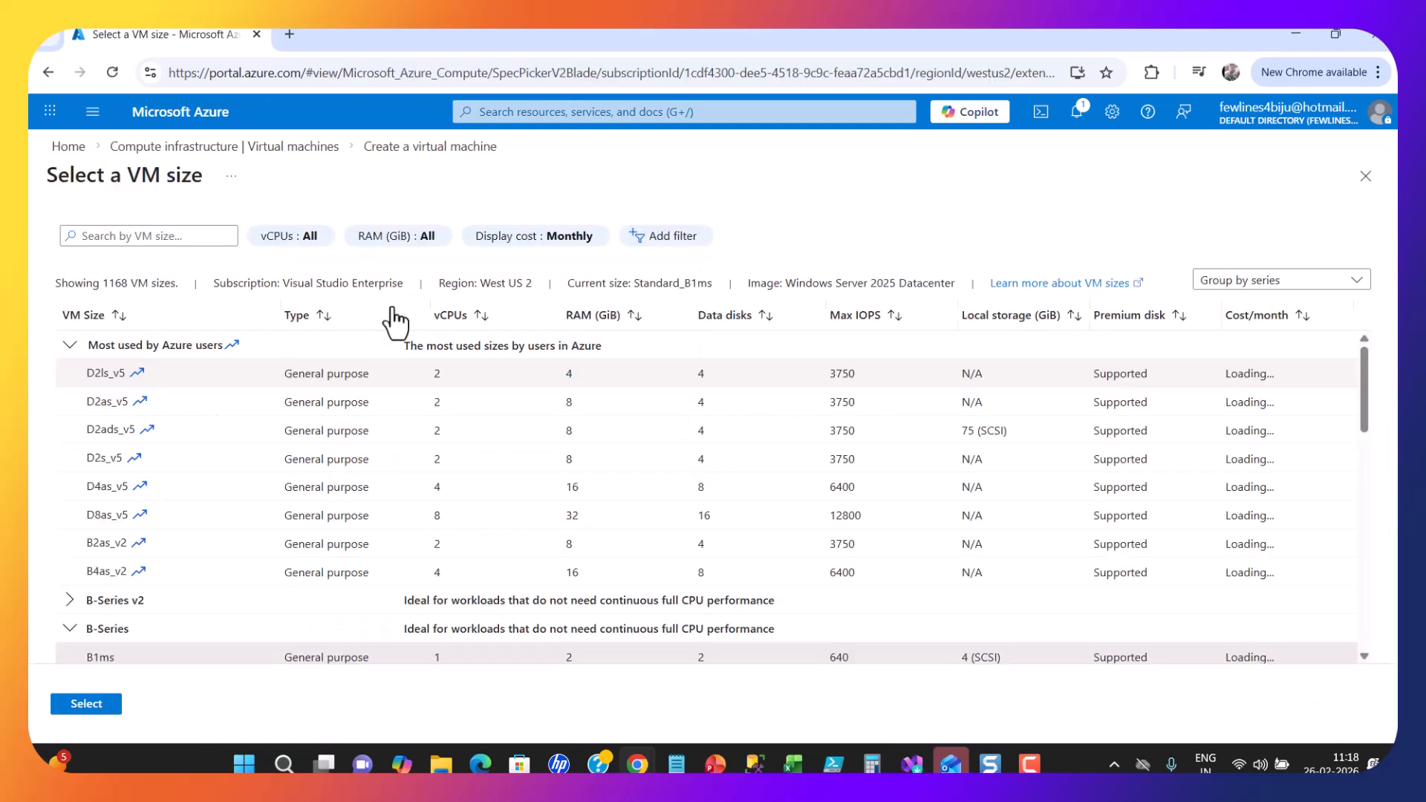
{"action": "scroll", "coordinate": [750, 508], "scroll_direction": "down", "scroll_amount": 2}
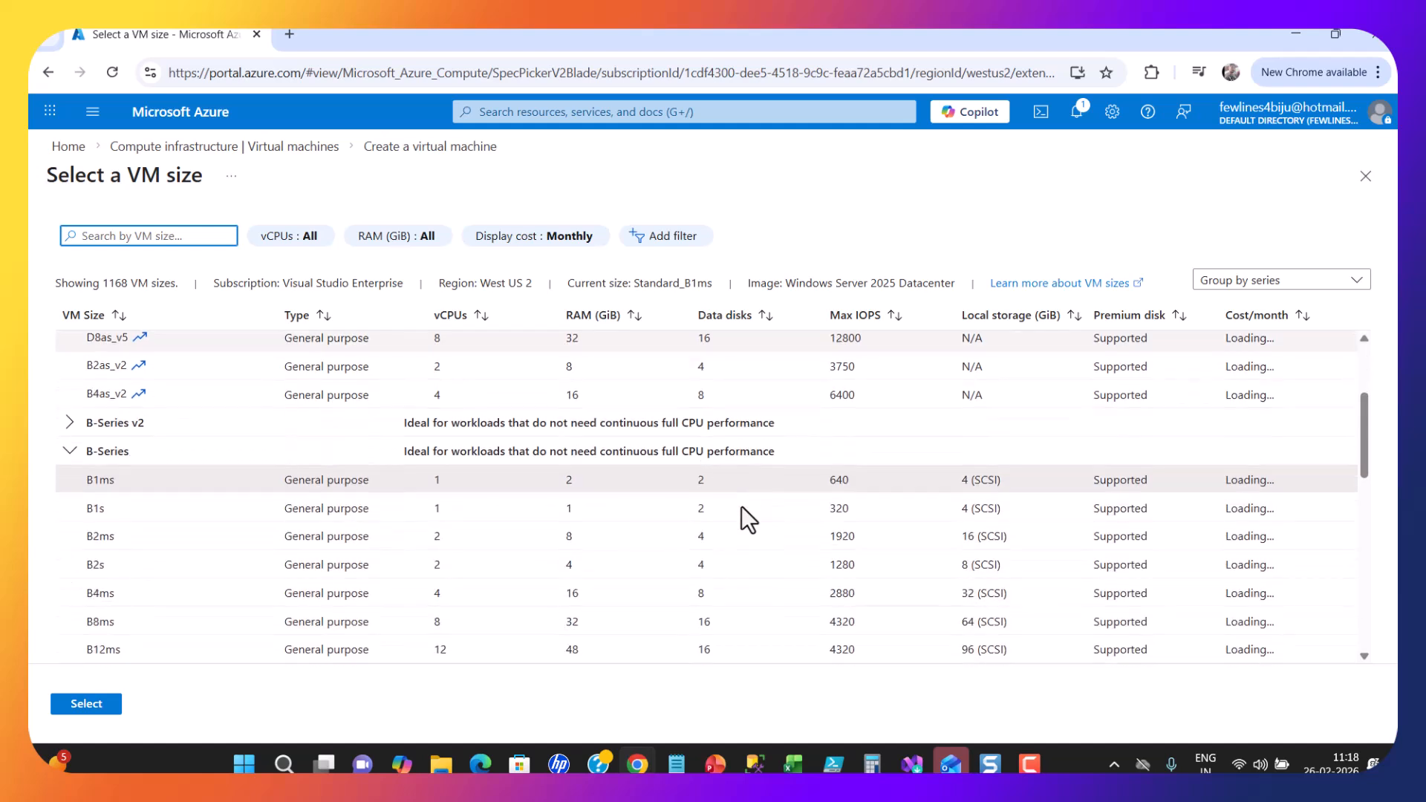
{"action": "scroll", "coordinate": [746, 512], "scroll_direction": "up", "scroll_amount": 2}
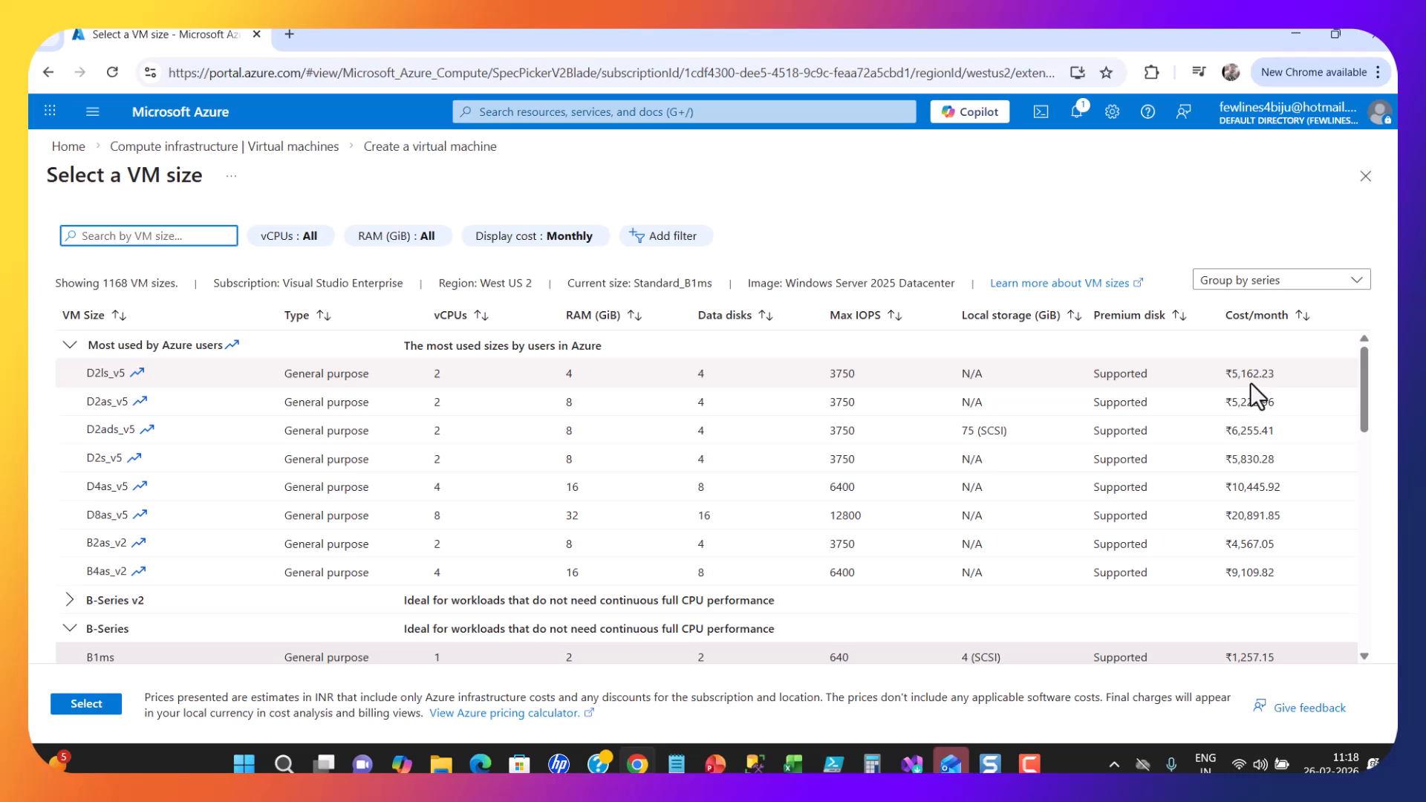
{"action": "scroll", "coordinate": [1263, 535], "scroll_direction": "down", "scroll_amount": 8}
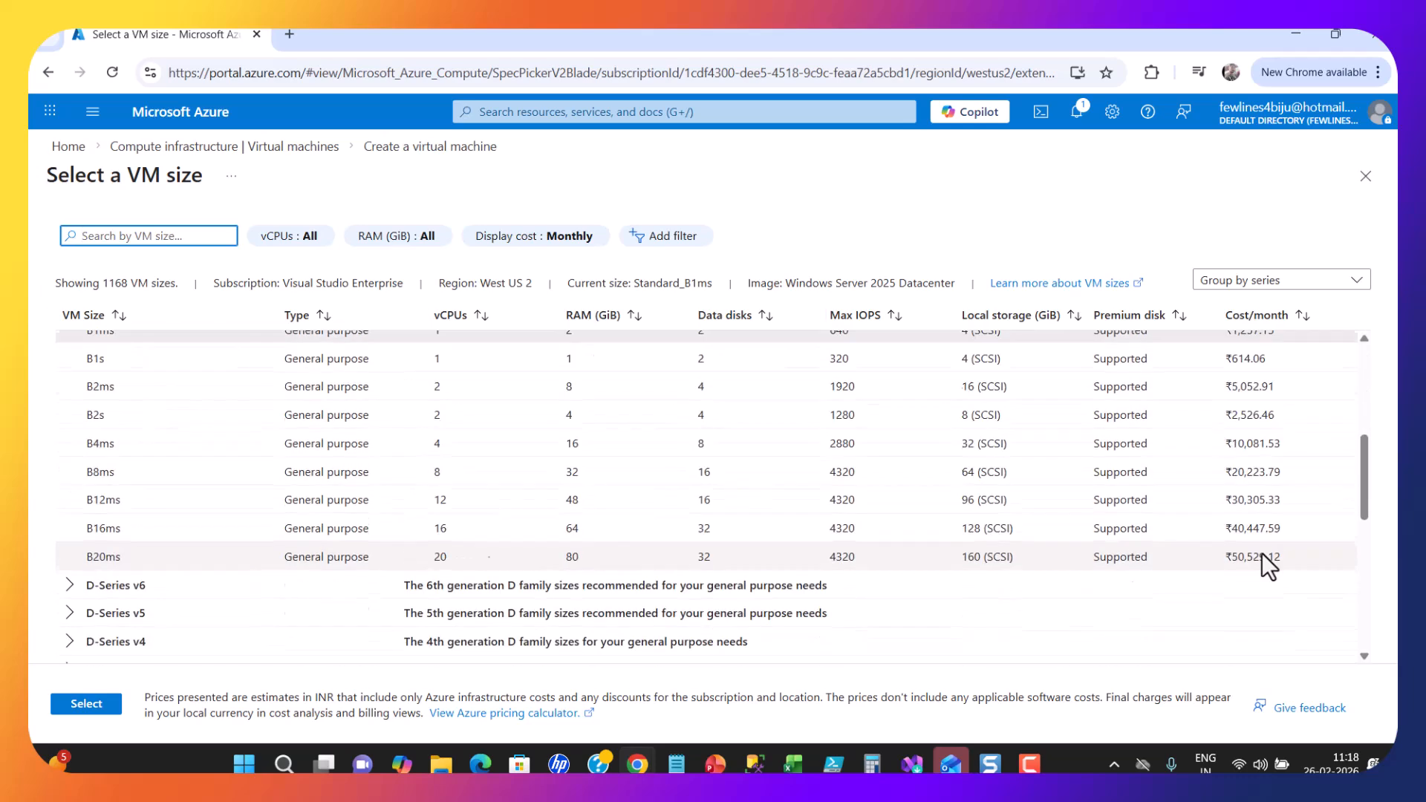
{"action": "scroll", "coordinate": [1264, 545], "scroll_direction": "up", "scroll_amount": 10}
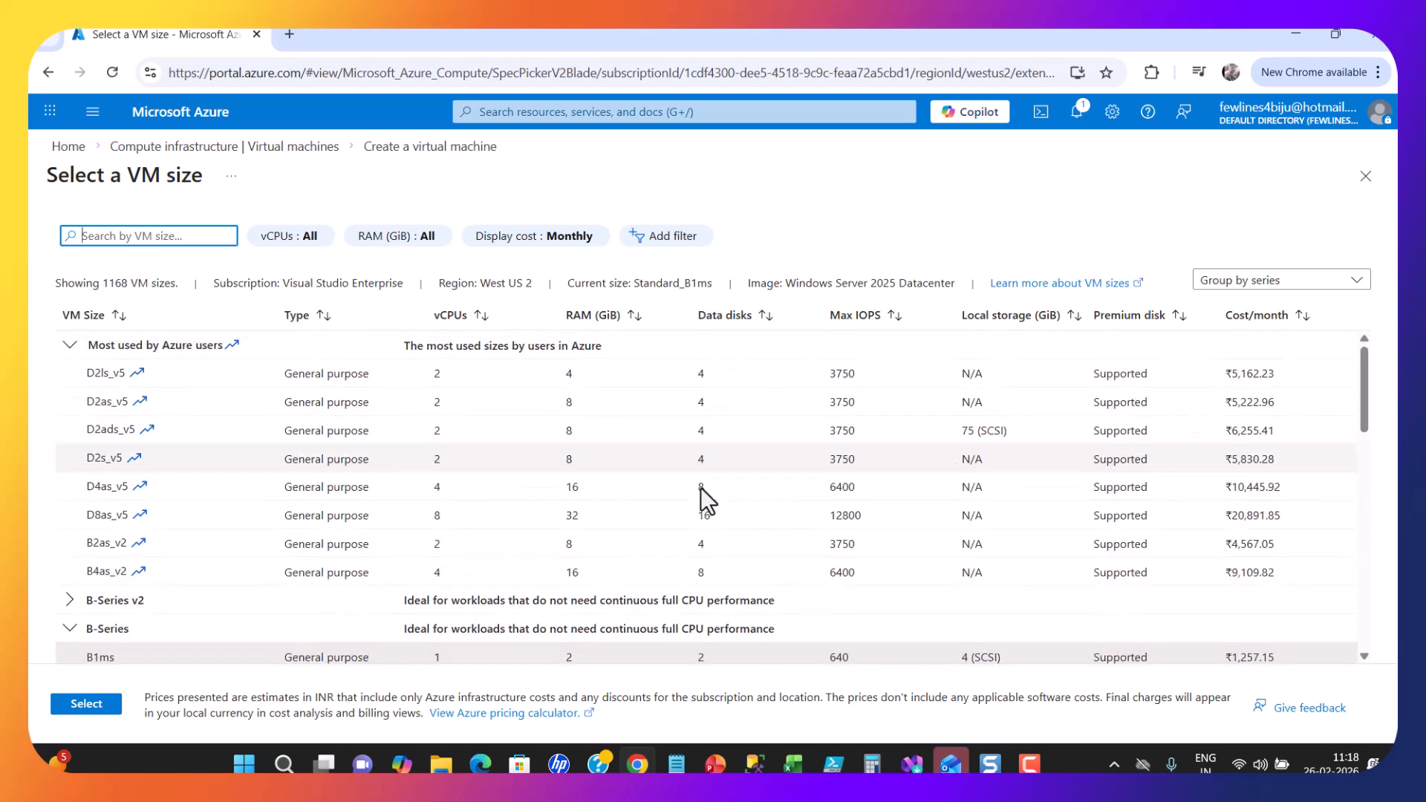
{"action": "left_click", "coordinate": [1365, 176]}
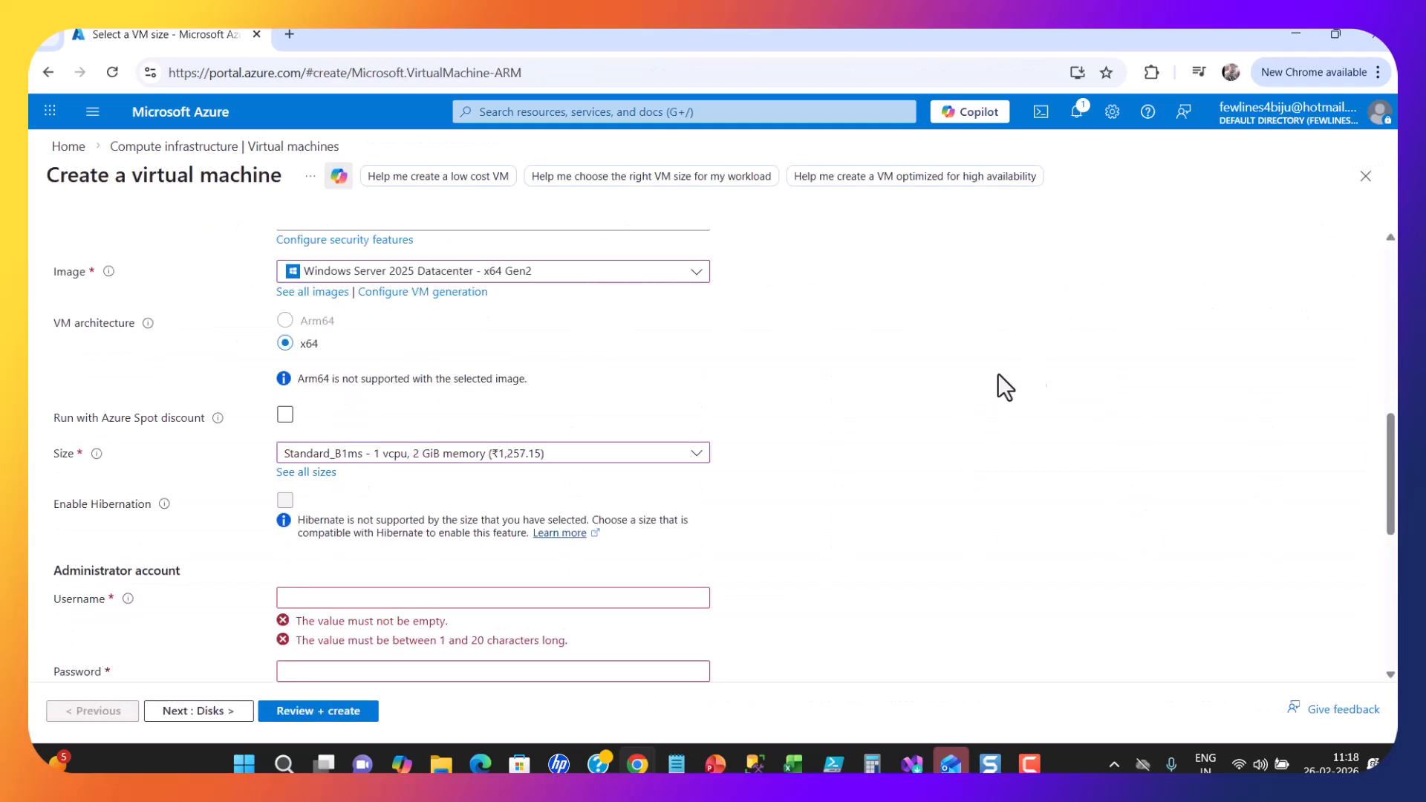
Enter the administrator account's username for the virtual machine.
{"action": "scroll", "coordinate": [994, 429], "scroll_direction": "down", "scroll_amount": 1}
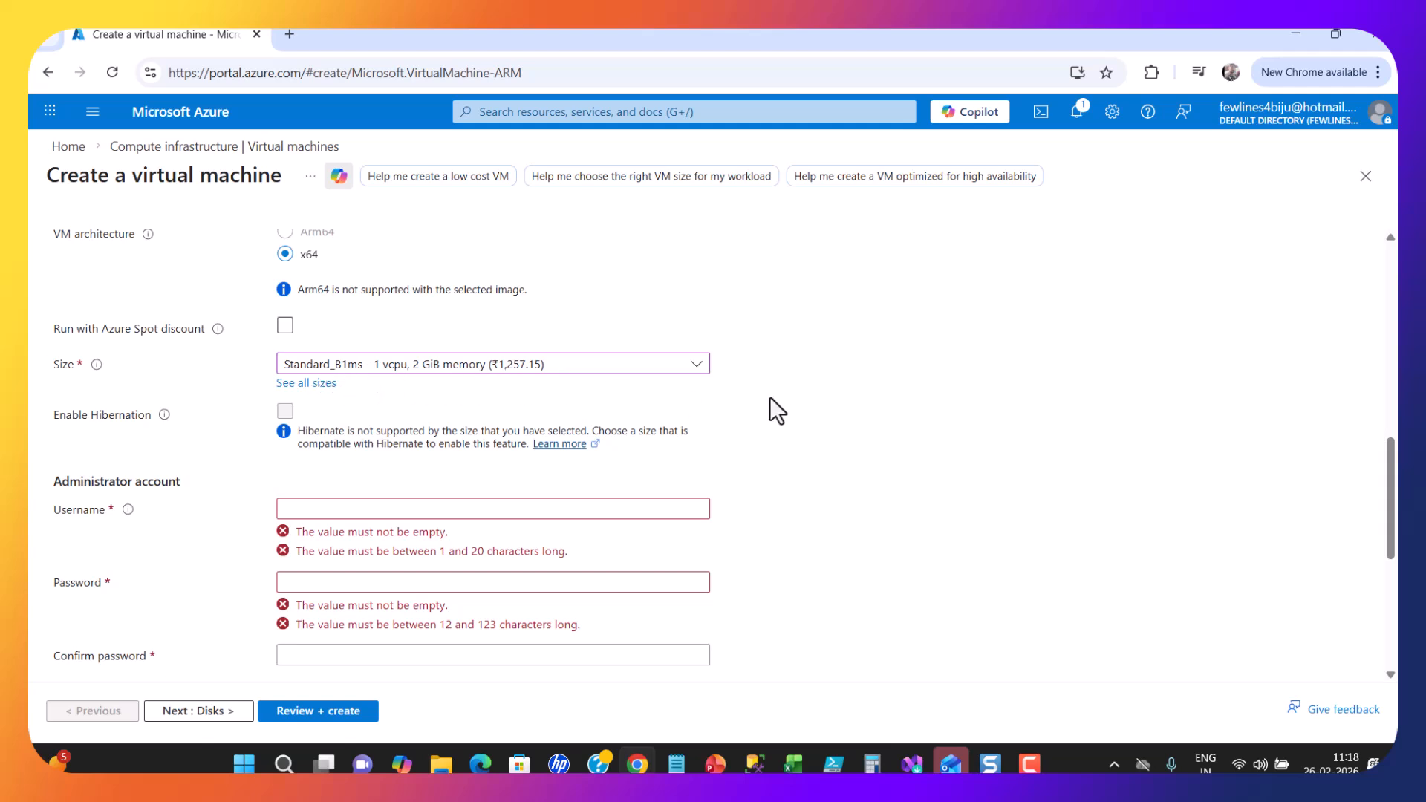
{"action": "scroll", "coordinate": [769, 397], "scroll_direction": "down", "scroll_amount": 1}
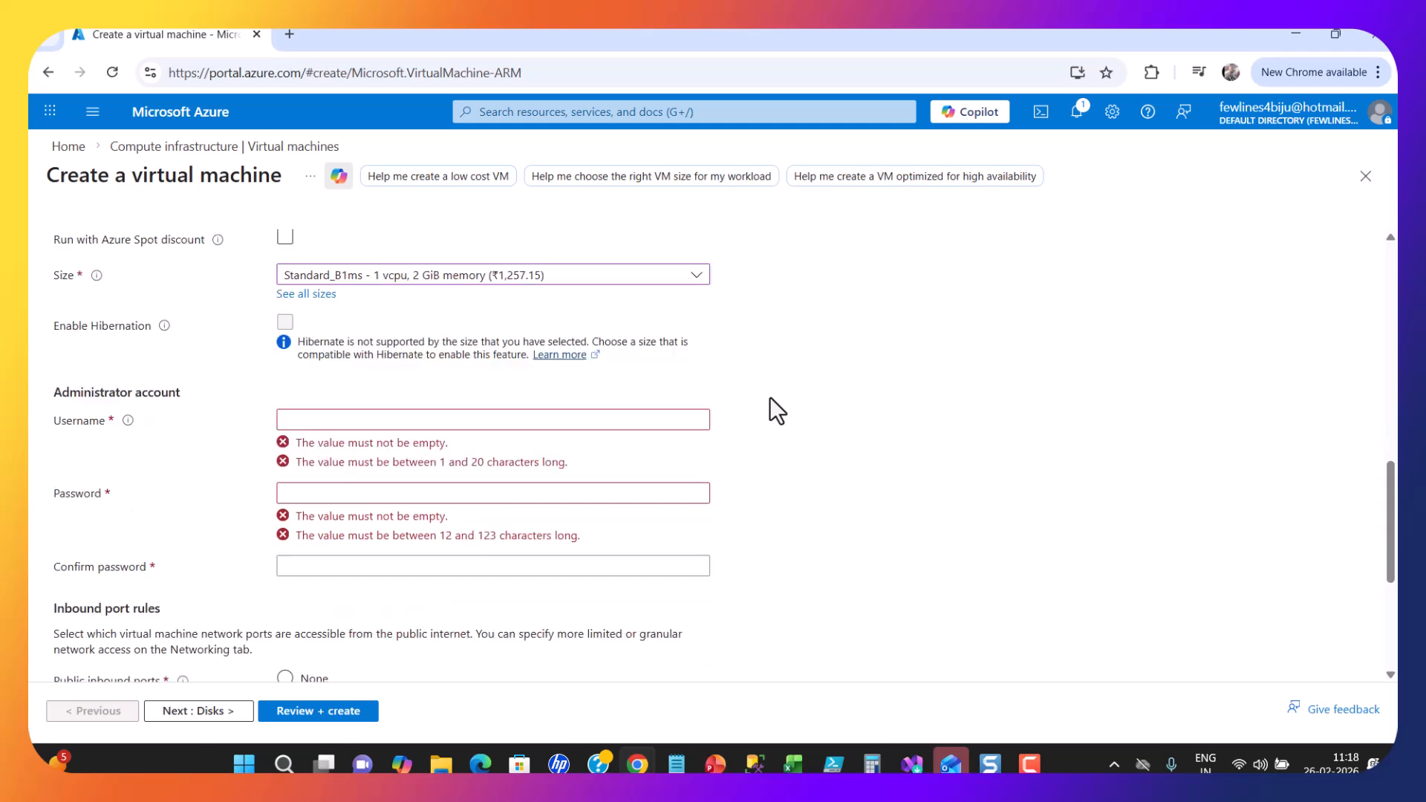
{"action": "scroll", "coordinate": [769, 397], "scroll_direction": "down", "scroll_amount": 1}
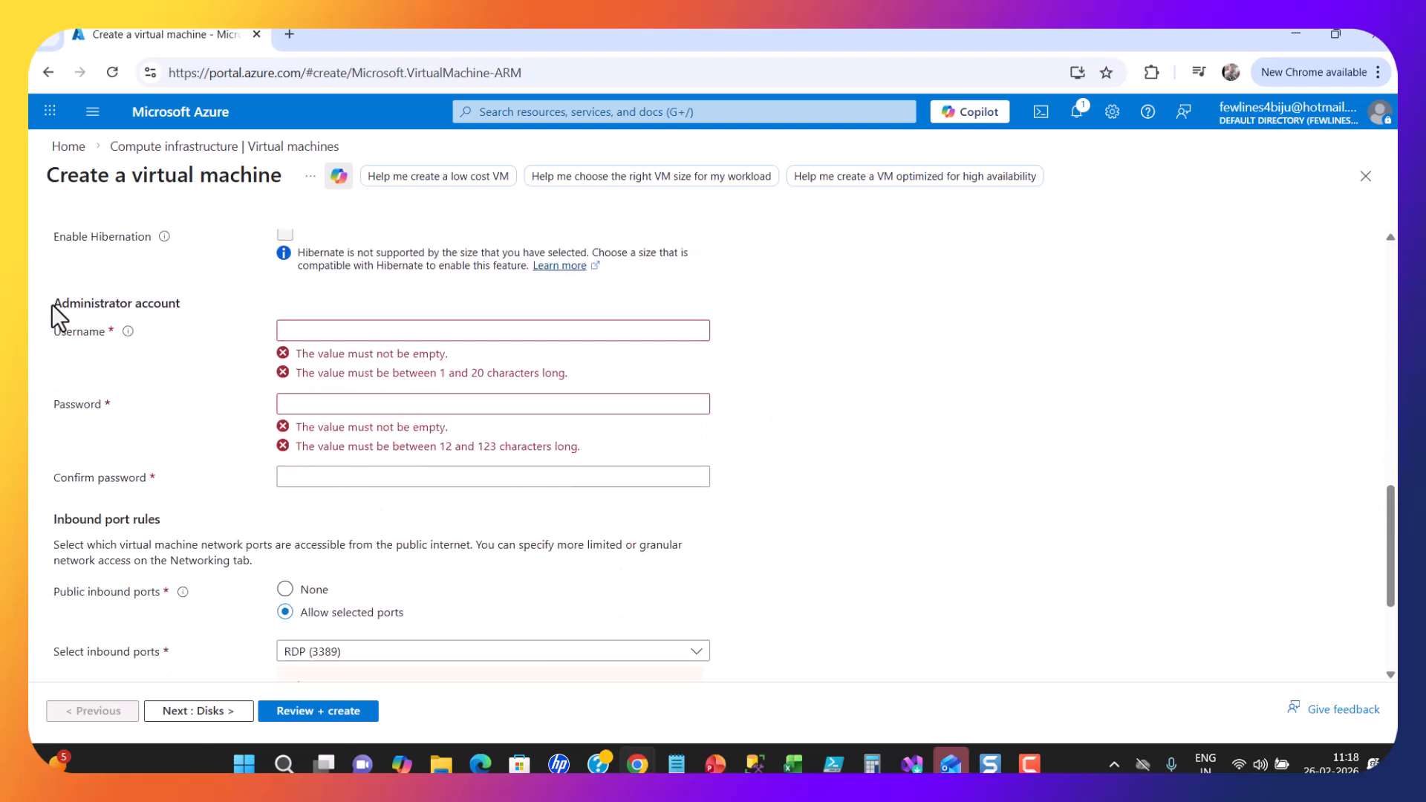
{"action": "left_click_drag", "start_coordinate": [51, 304], "coordinate": [176, 305]}
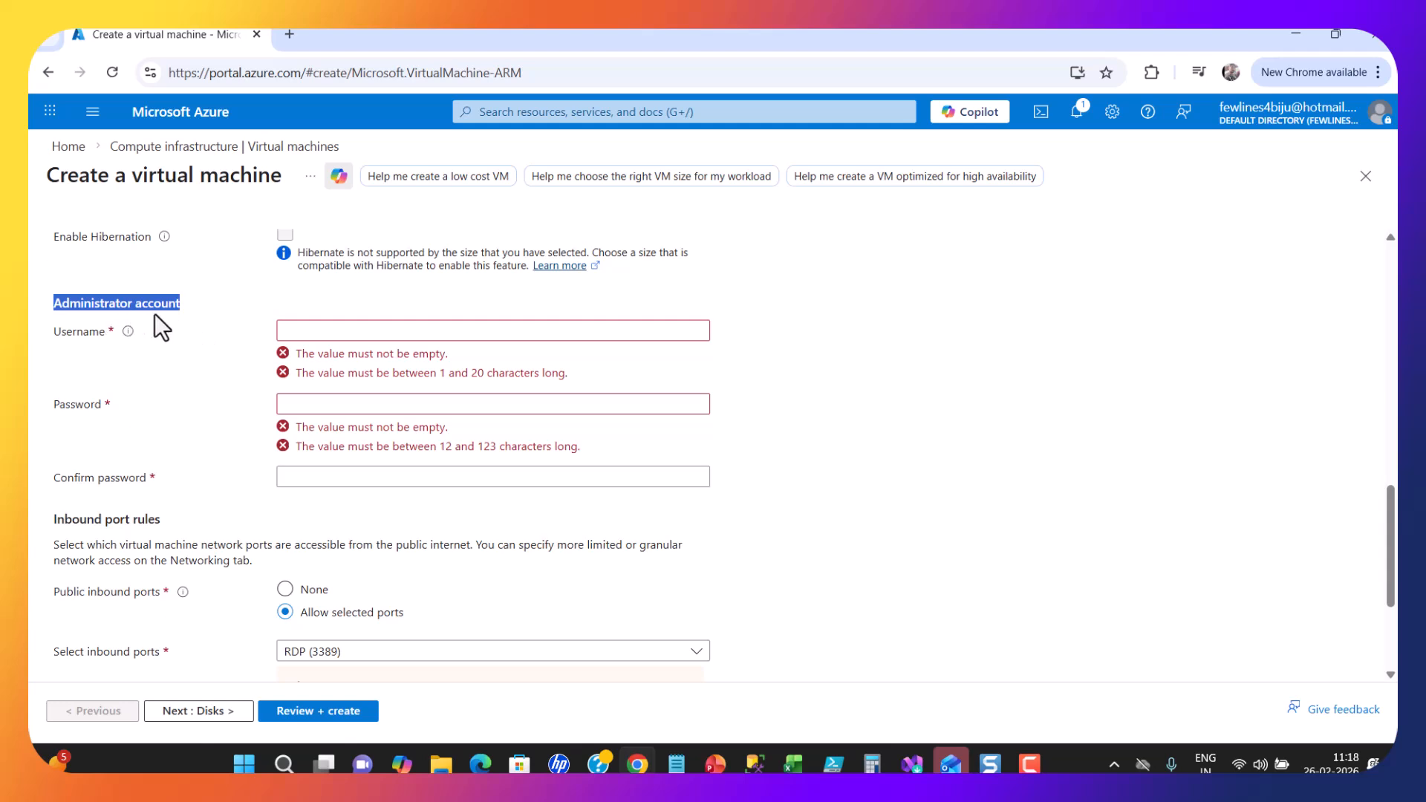
{"action": "left_click", "coordinate": [340, 331]}
{"action": "left_click", "coordinate": [341, 331]}
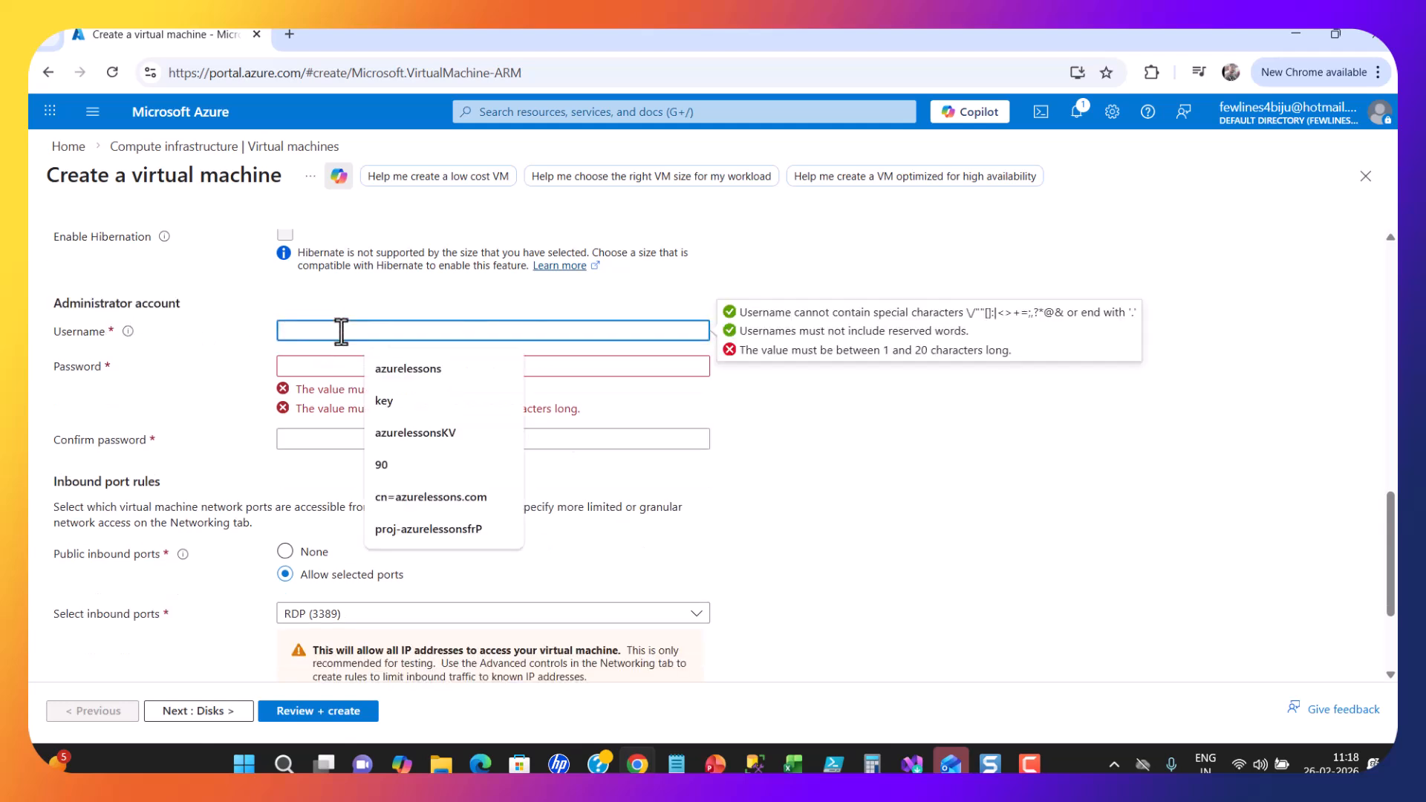
{"action": "left_click", "coordinate": [1199, 271]}
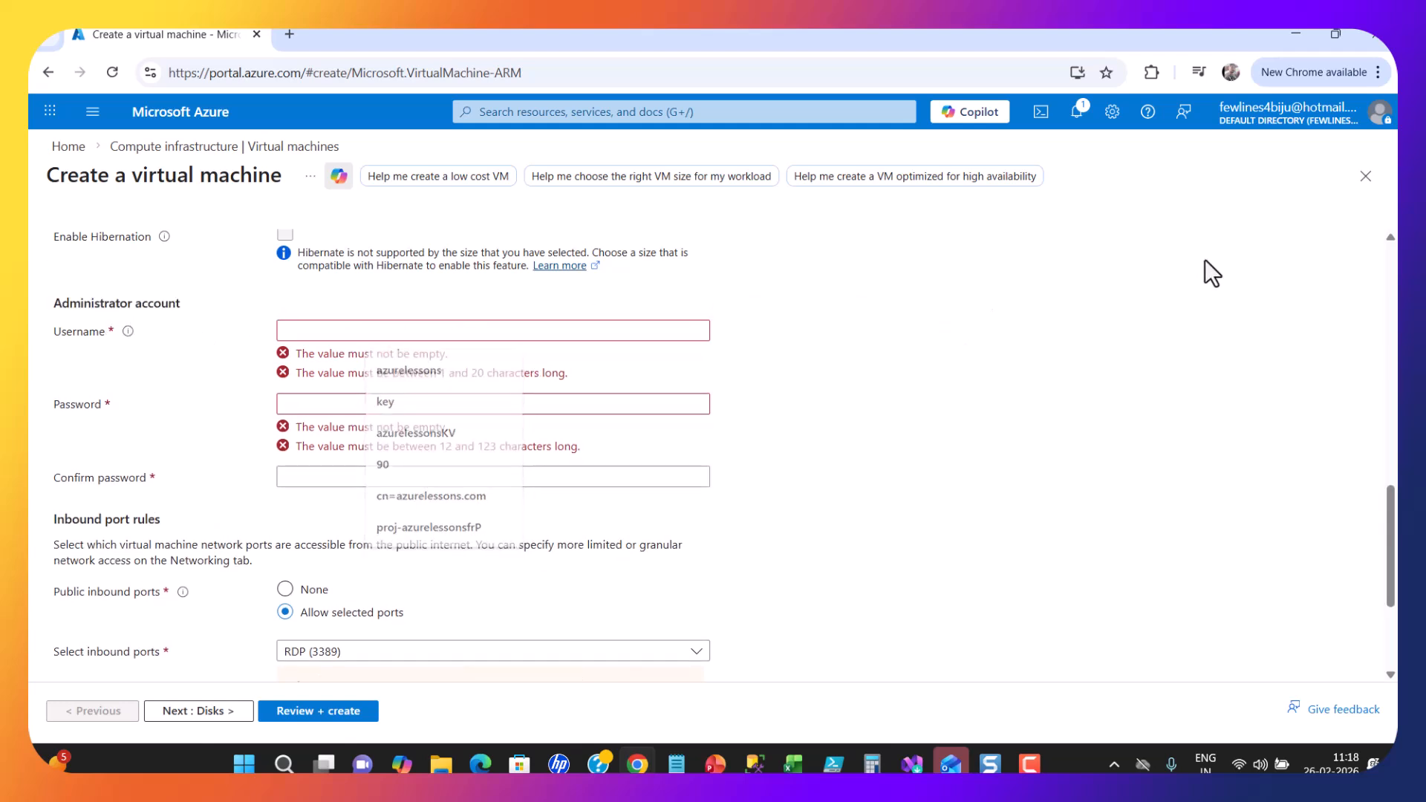
{"action": "left_click", "coordinate": [305, 331]}
{"action": "type", "text": "rajkishore"}
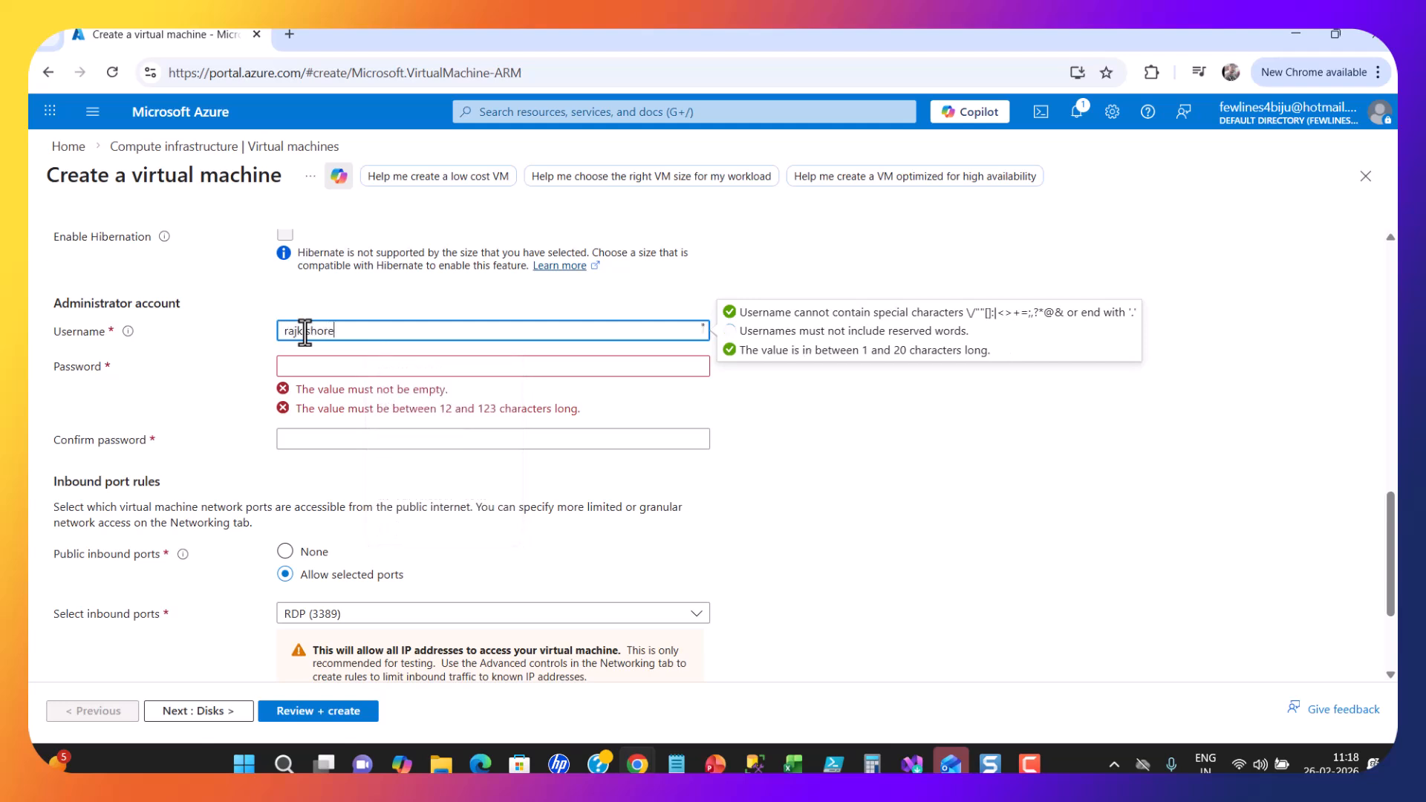
Enter the administrator account's password and repeat it in the password confirmation.
{"action": "left_click", "coordinate": [332, 366]}
{"action": "type", "text": "************"}
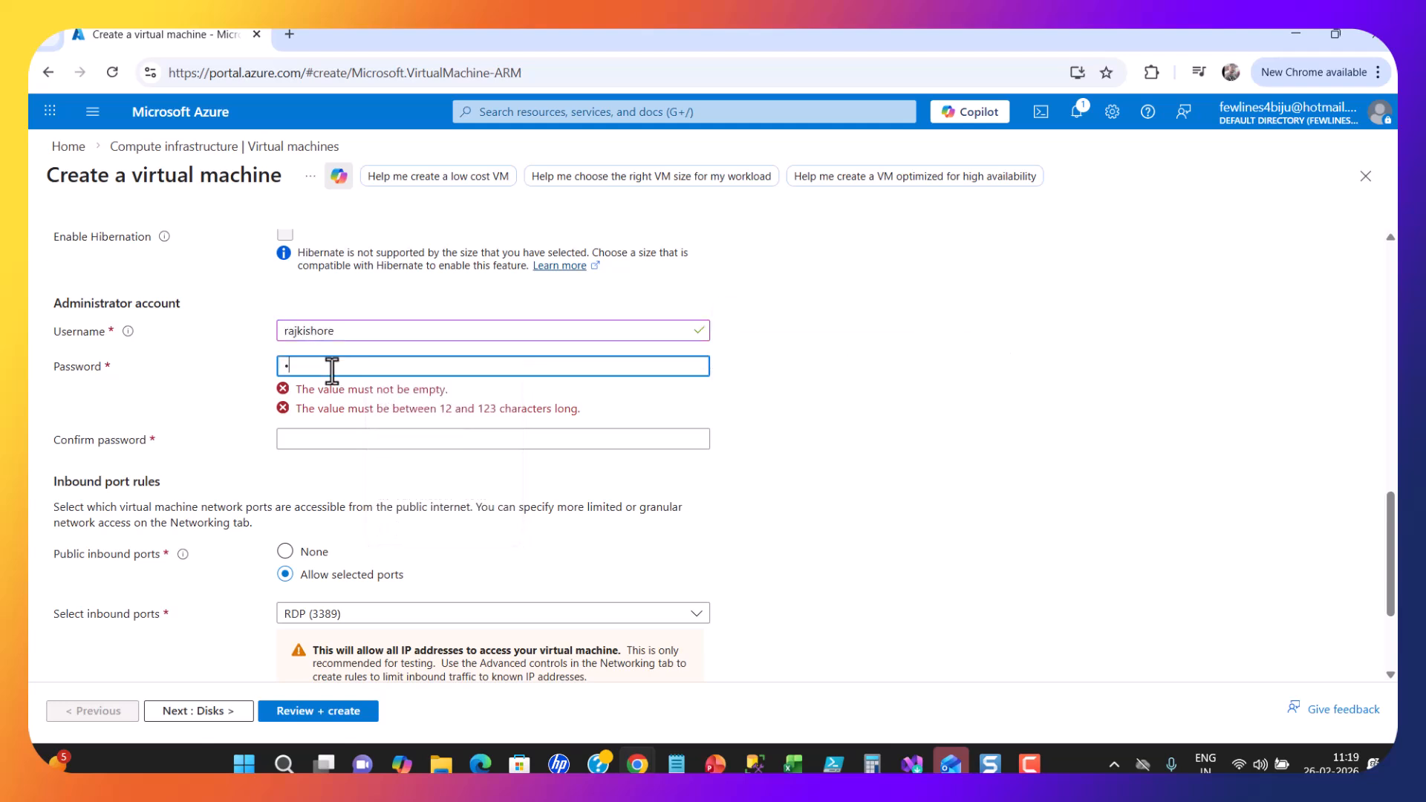
{"action": "left_click", "coordinate": [323, 402]}
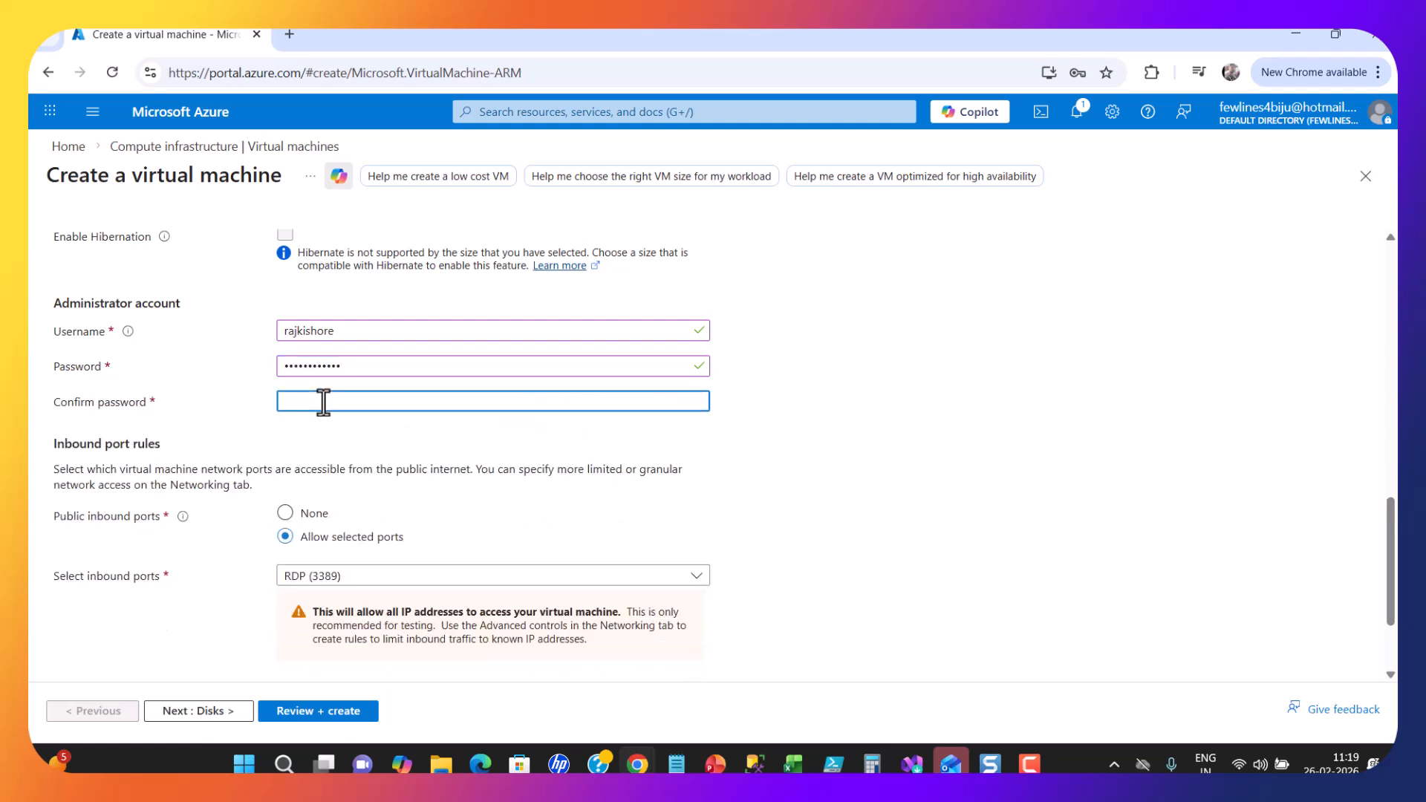
{"action": "type", "text": "************"}
{"action": "left_click_drag", "start_coordinate": [54, 303], "coordinate": [181, 297]}
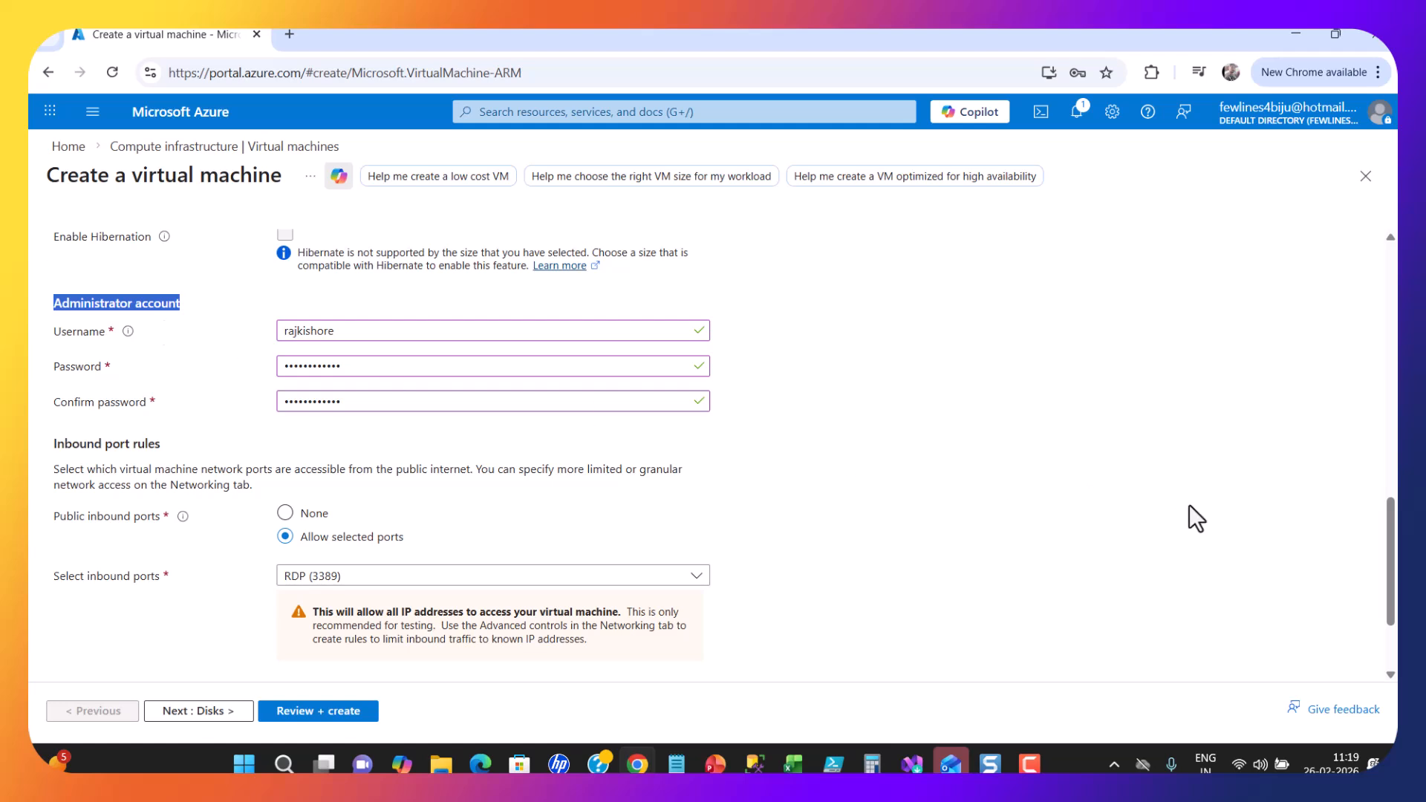
Check the inbound port options, clearing and reselecting RDP (3389) as the allowed public port.
{"action": "scroll", "coordinate": [1188, 505], "scroll_direction": "down", "scroll_amount": 2}
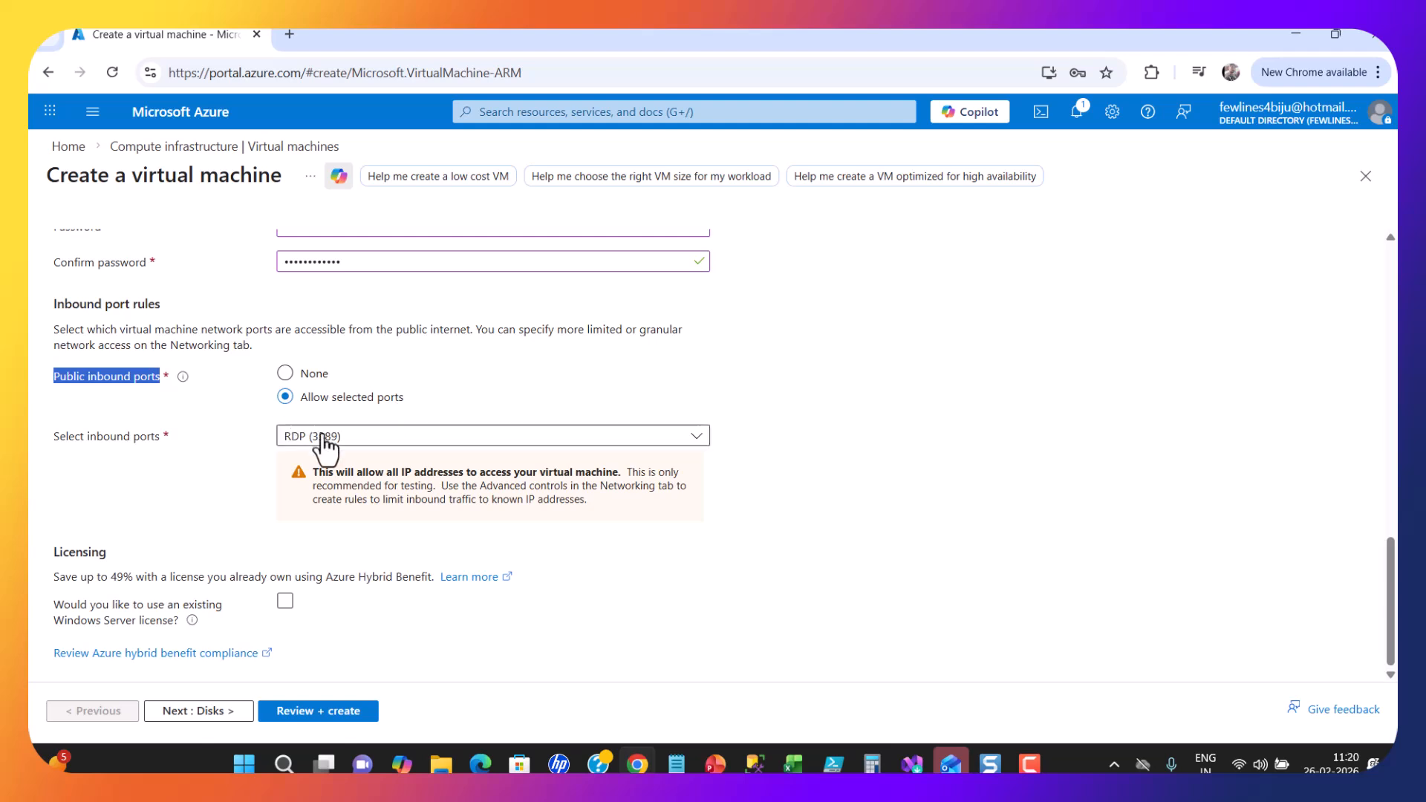
{"action": "left_click_drag", "start_coordinate": [172, 438], "coordinate": [42, 436]}
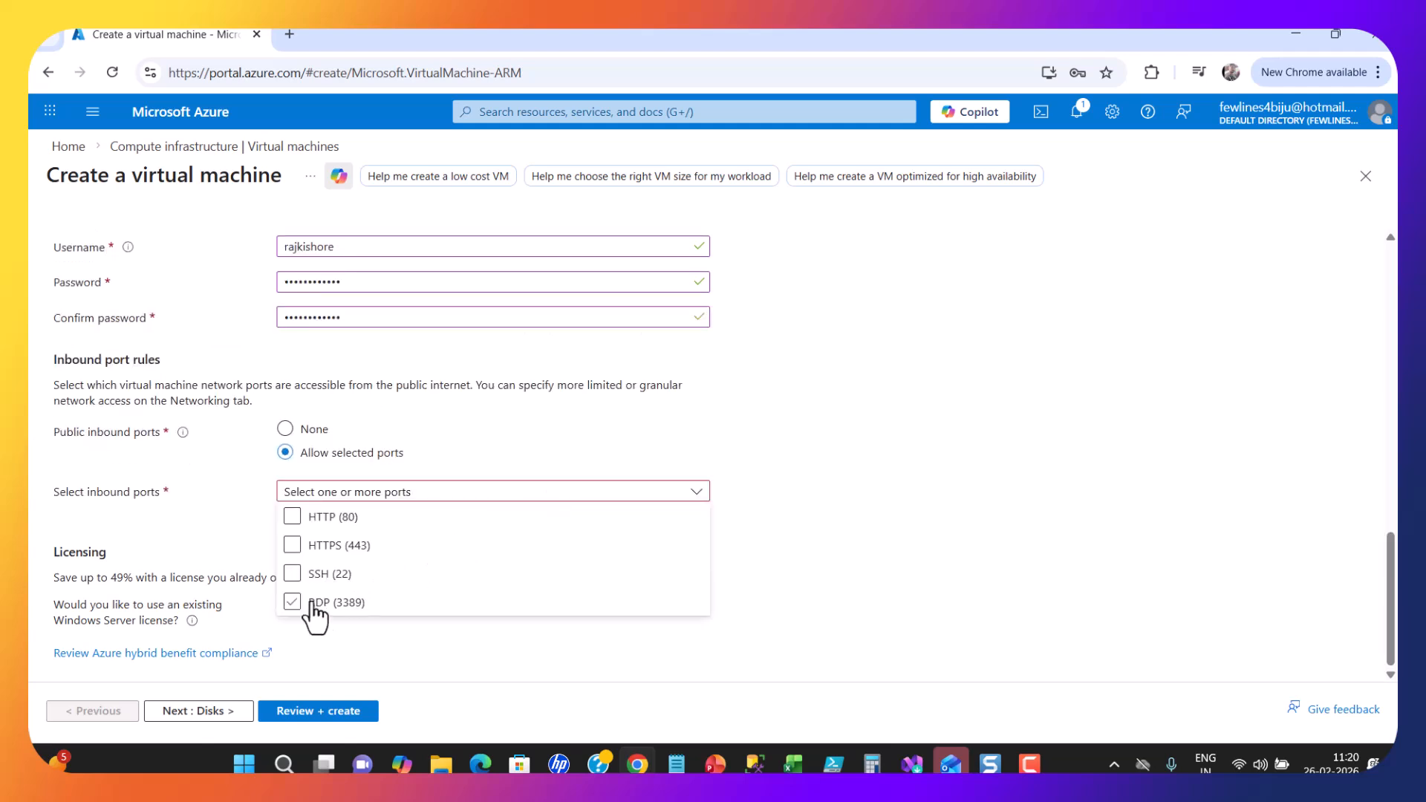
{"action": "left_click", "coordinate": [293, 602]}
{"action": "left_click", "coordinate": [293, 603]}
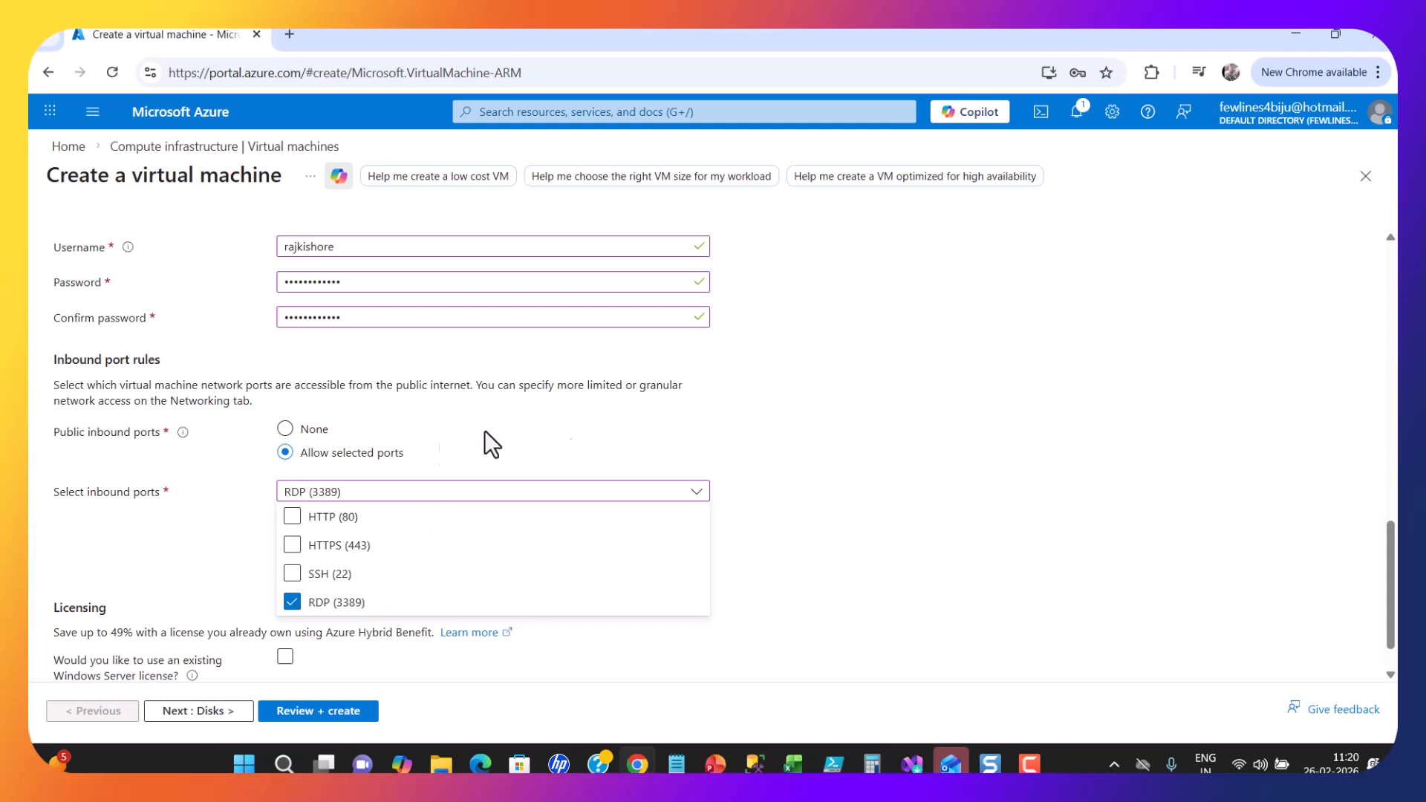
{"action": "left_click", "coordinate": [1039, 450]}
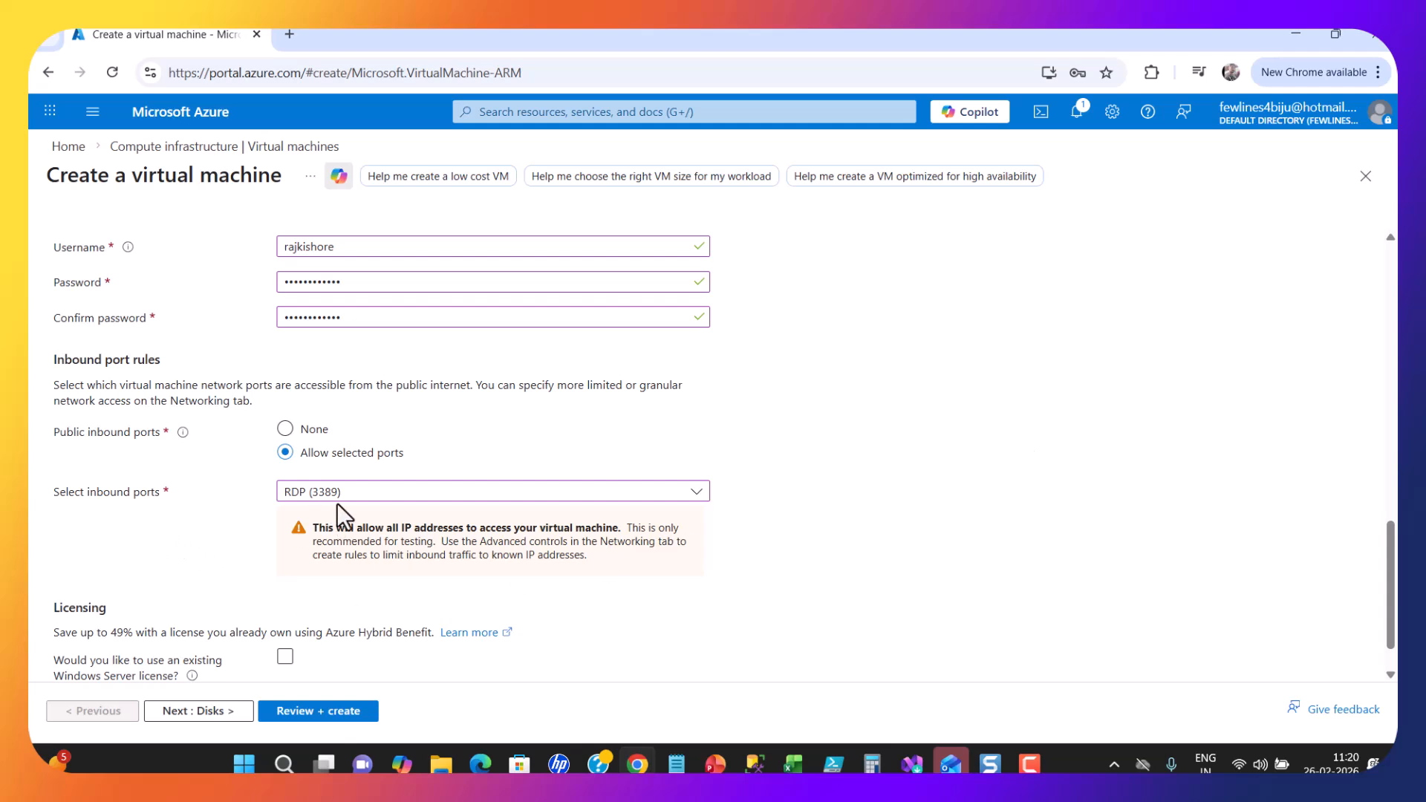
Proceed from the licensing section to the disk settings and ignore the deployment recommendations.
{"action": "scroll", "coordinate": [336, 502], "scroll_direction": "down", "scroll_amount": 1}
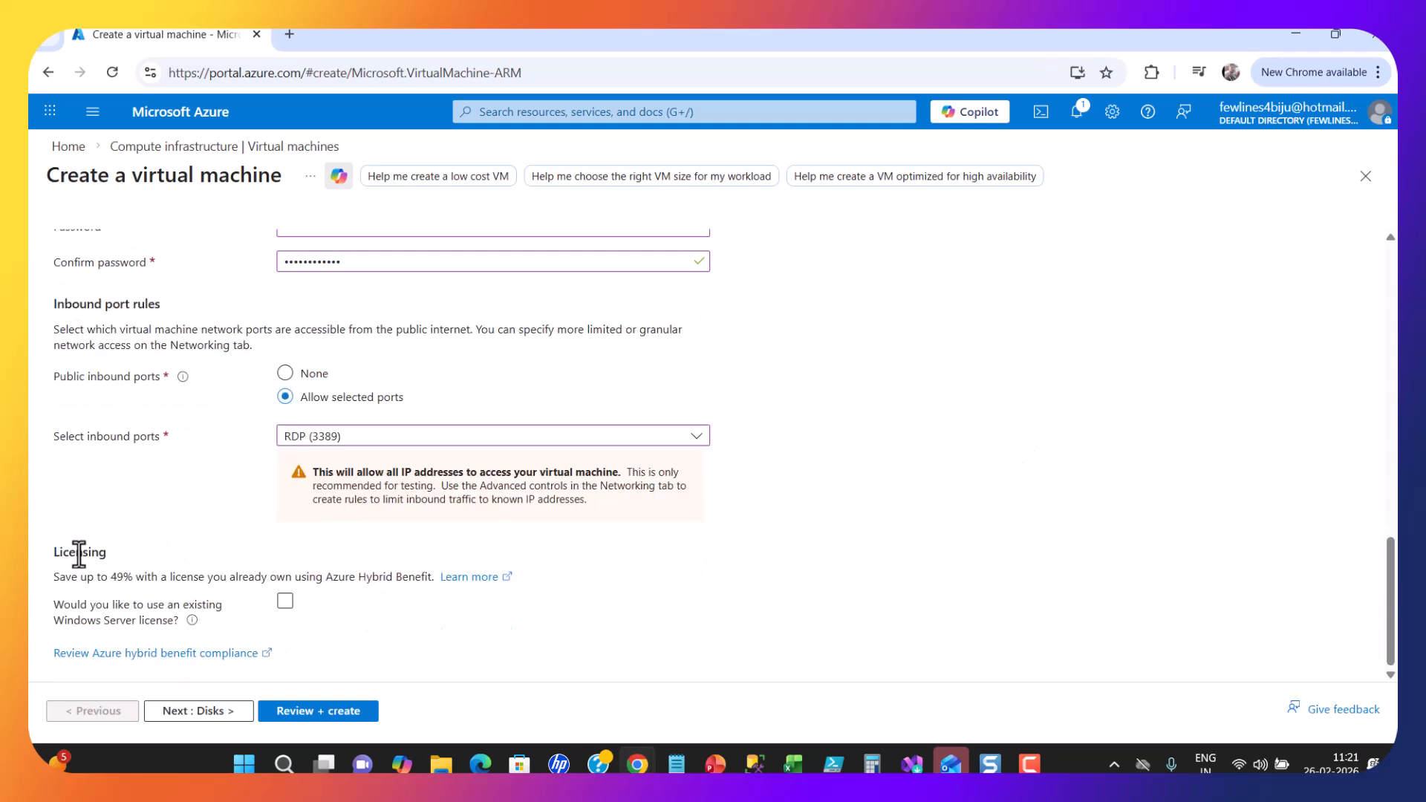
{"action": "left_click", "coordinate": [288, 603]}
{"action": "left_click", "coordinate": [210, 712]}
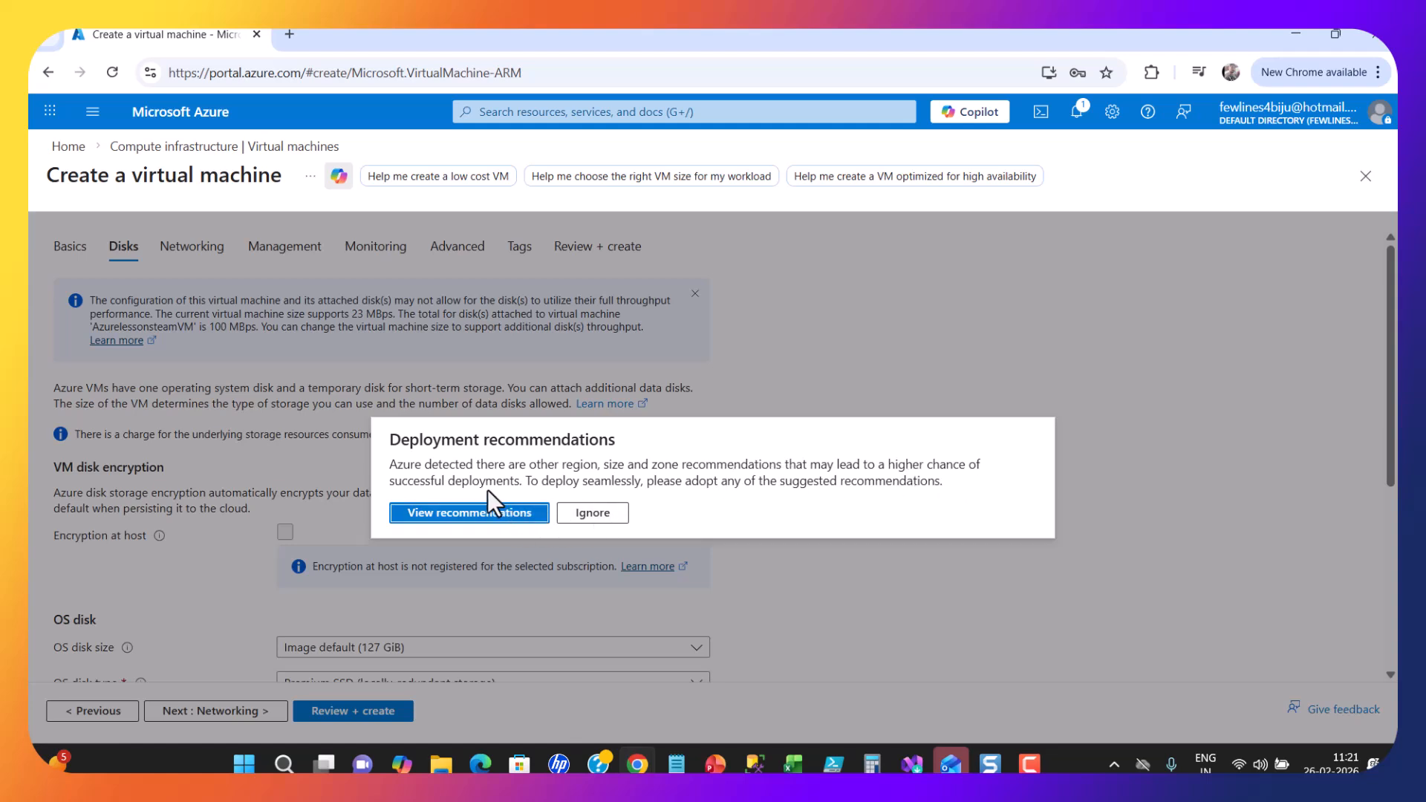
{"action": "left_click", "coordinate": [591, 518]}
Review the disk encryption and OS disk settings, including the OS disk sizes offered.
{"action": "scroll", "coordinate": [877, 492], "scroll_direction": "down", "scroll_amount": 3}
{"action": "scroll", "coordinate": [874, 493], "scroll_direction": "up", "scroll_amount": 3}
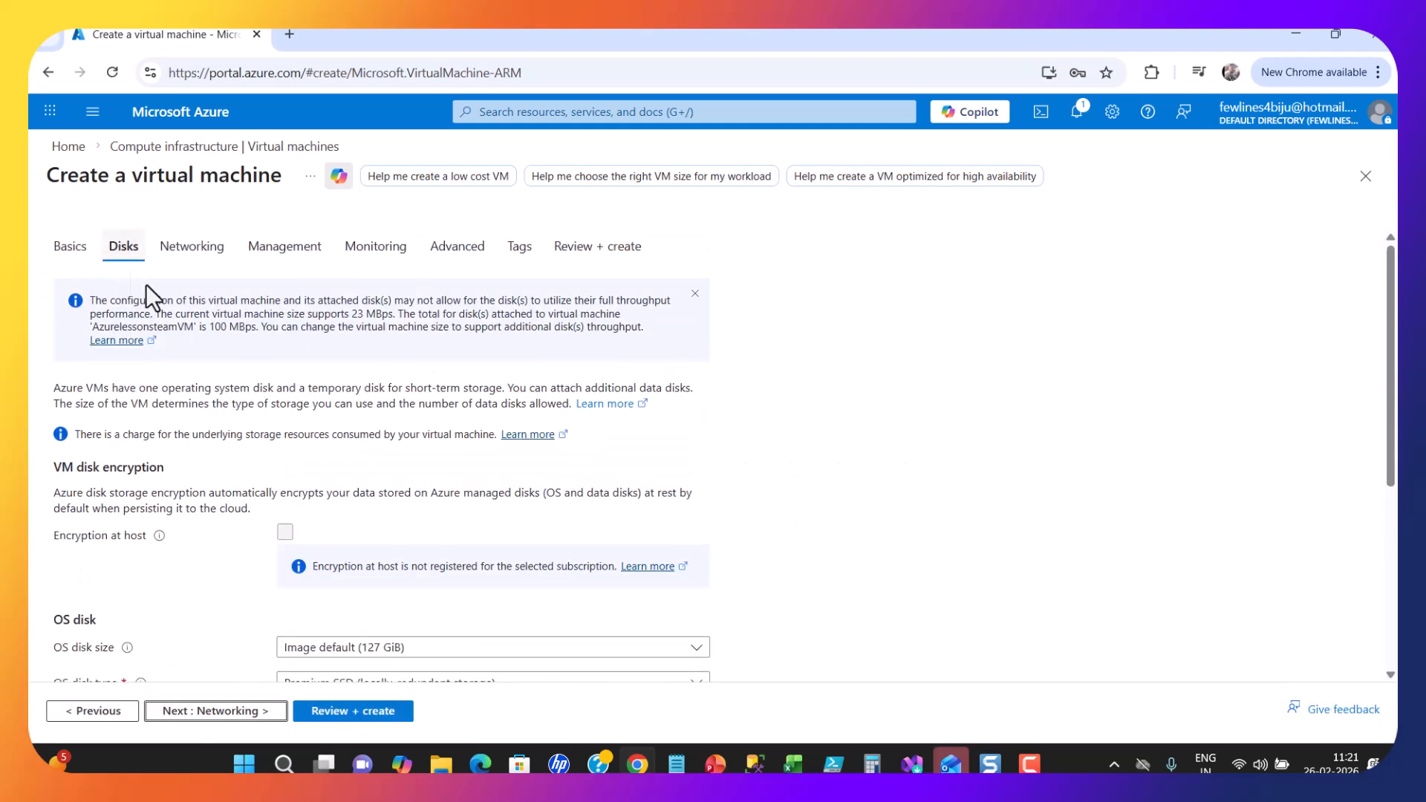
{"action": "scroll", "coordinate": [577, 471], "scroll_direction": "down", "scroll_amount": 3}
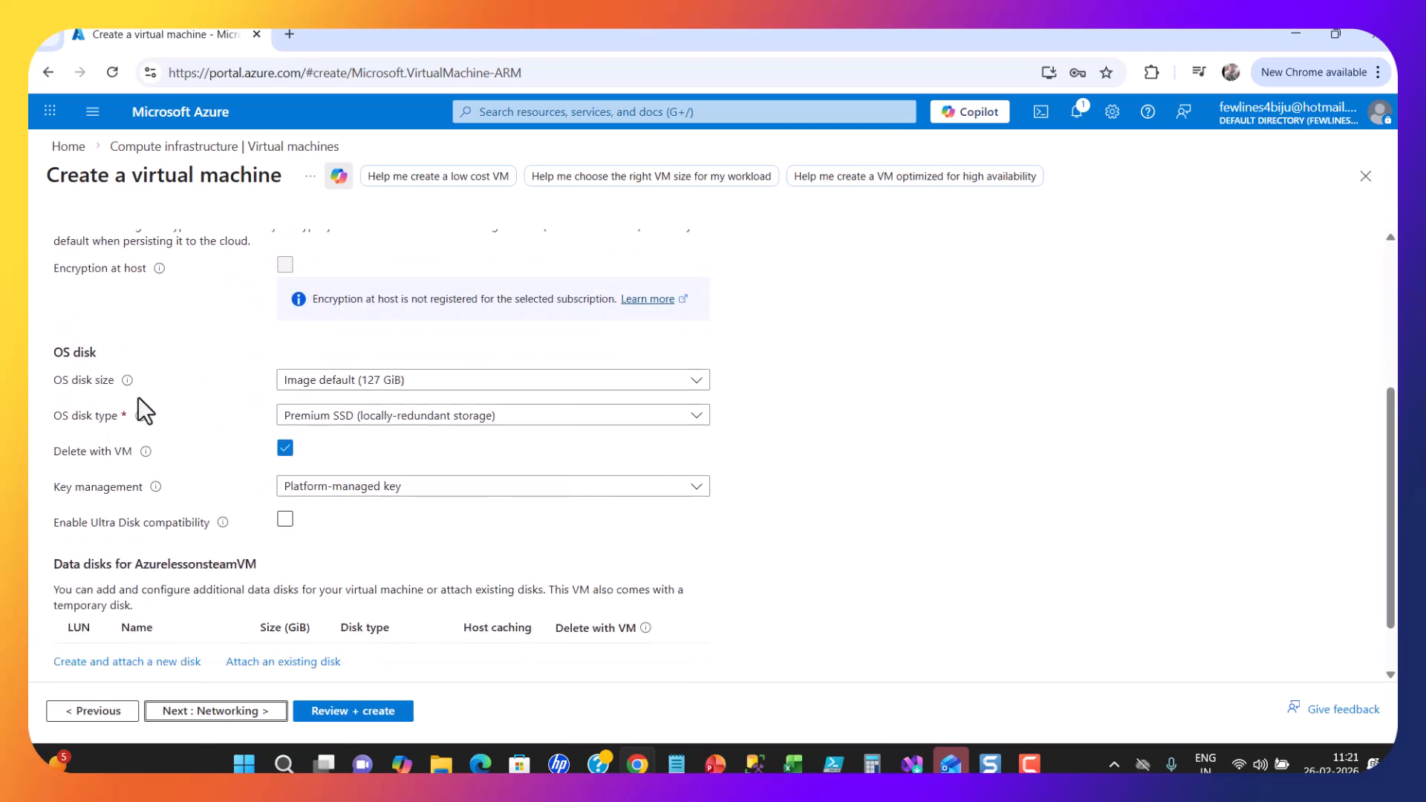
{"action": "left_click_drag", "start_coordinate": [52, 356], "coordinate": [109, 364]}
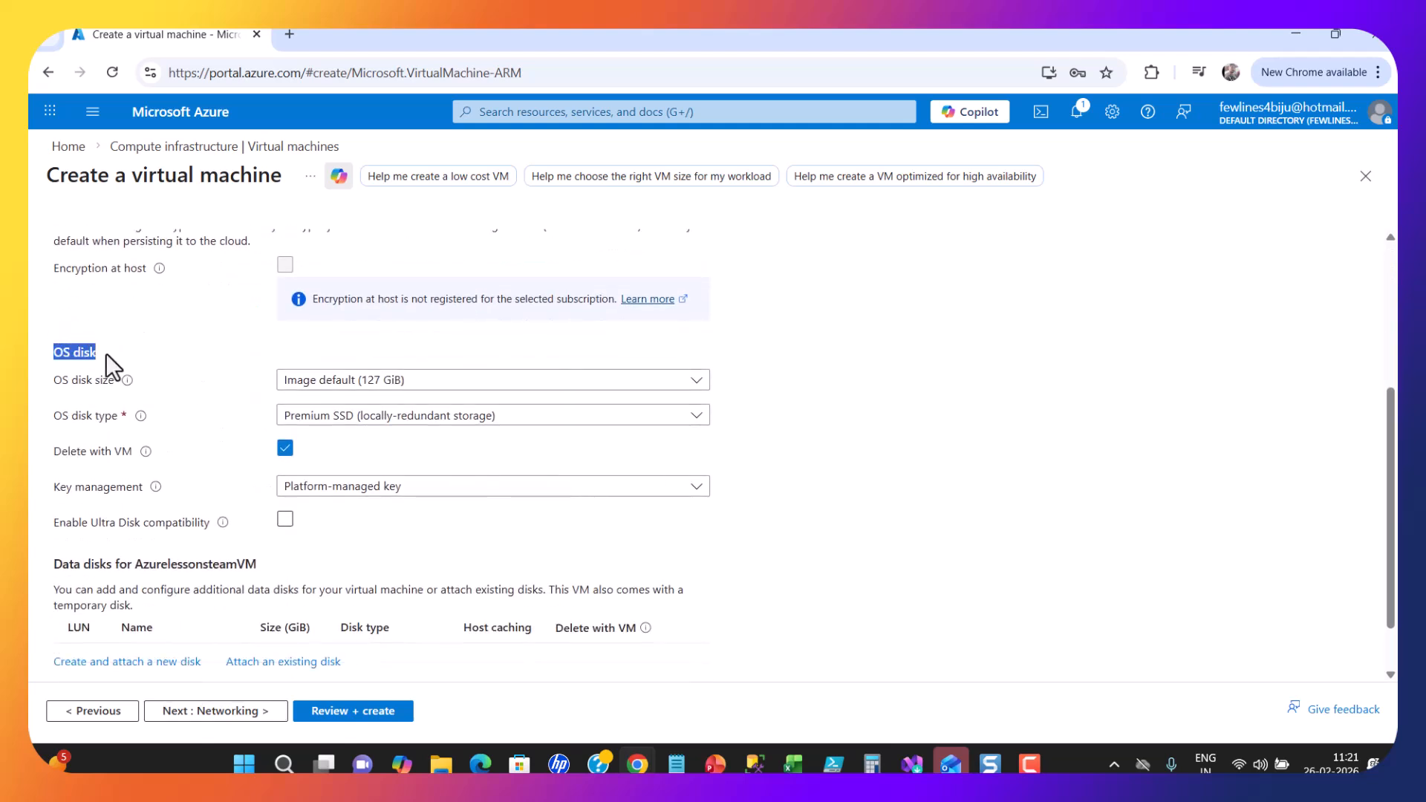
{"action": "scroll", "coordinate": [195, 407], "scroll_direction": "up", "scroll_amount": 2}
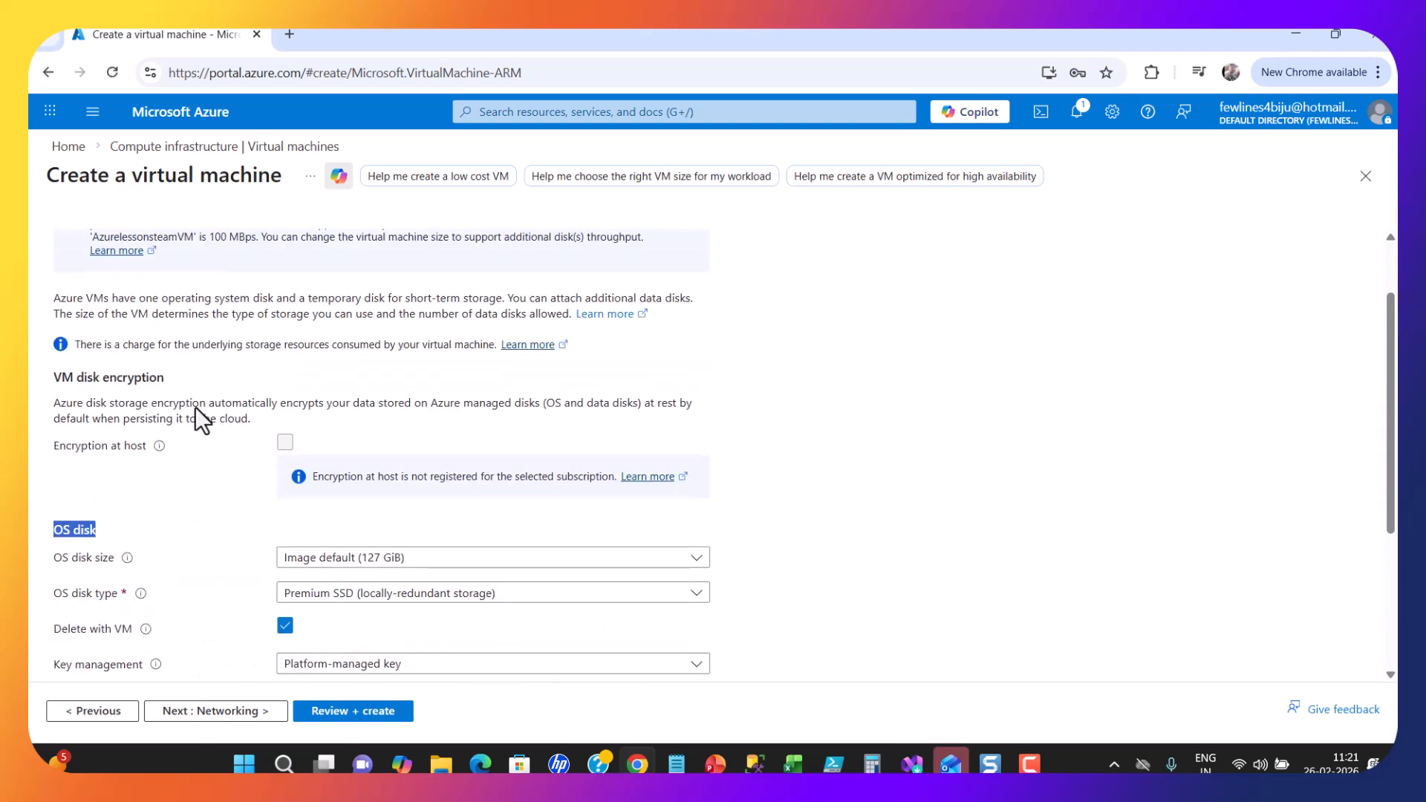
{"action": "scroll", "coordinate": [693, 505], "scroll_direction": "down", "scroll_amount": 3}
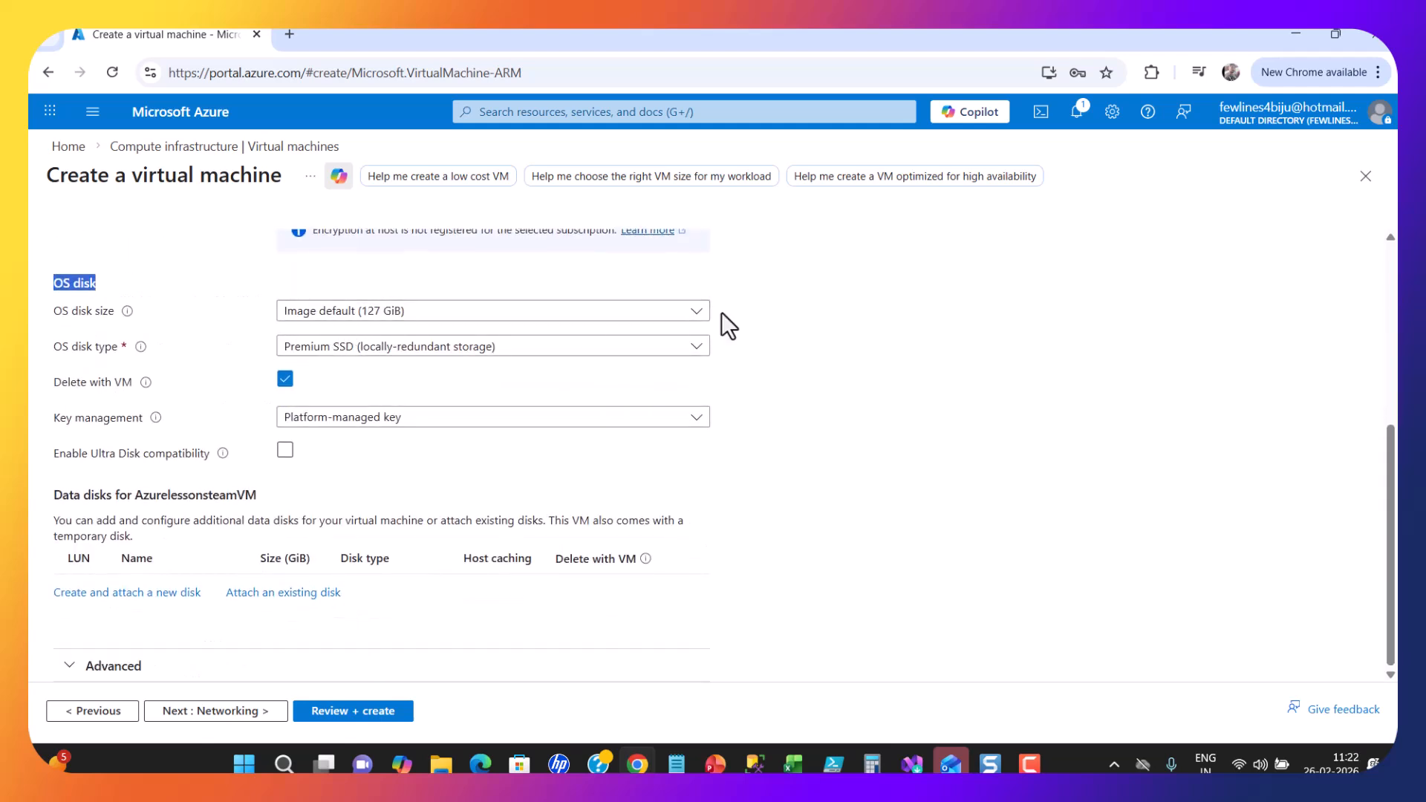
{"action": "left_click", "coordinate": [695, 311]}
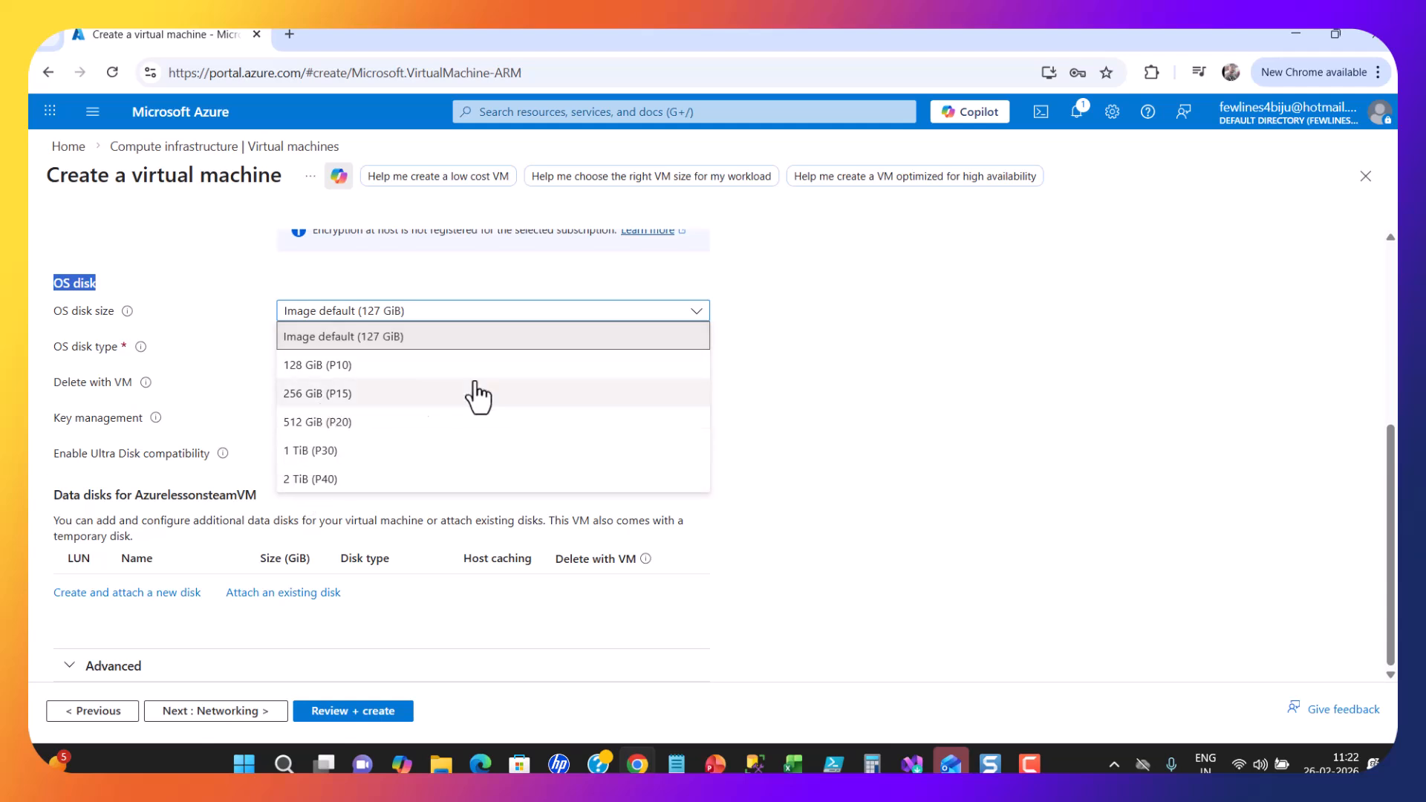
{"action": "left_click", "coordinate": [557, 285]}
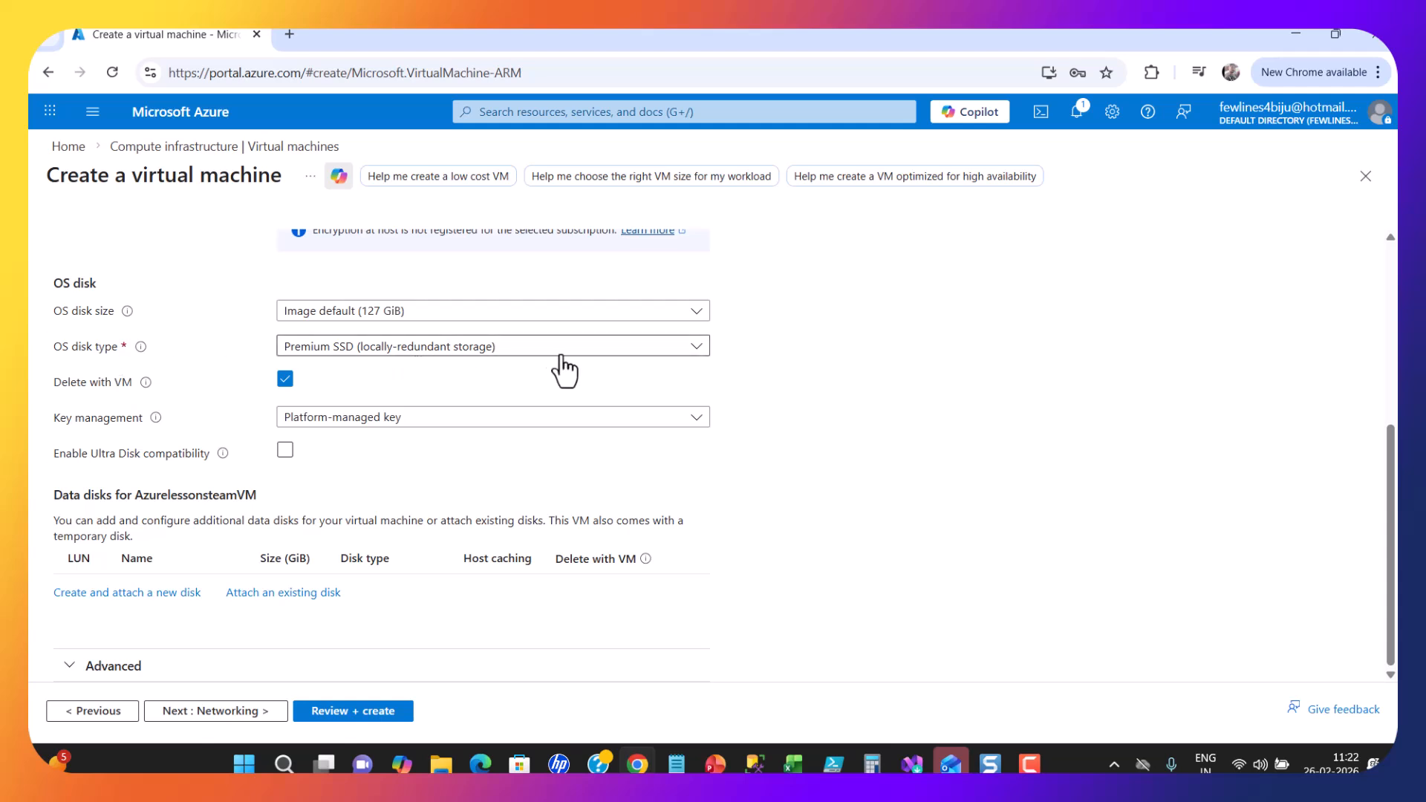
Set the OS disk type to Standard SSD (locally-redundant storage) and check the other disk types offered.
{"action": "left_click", "coordinate": [514, 355]}
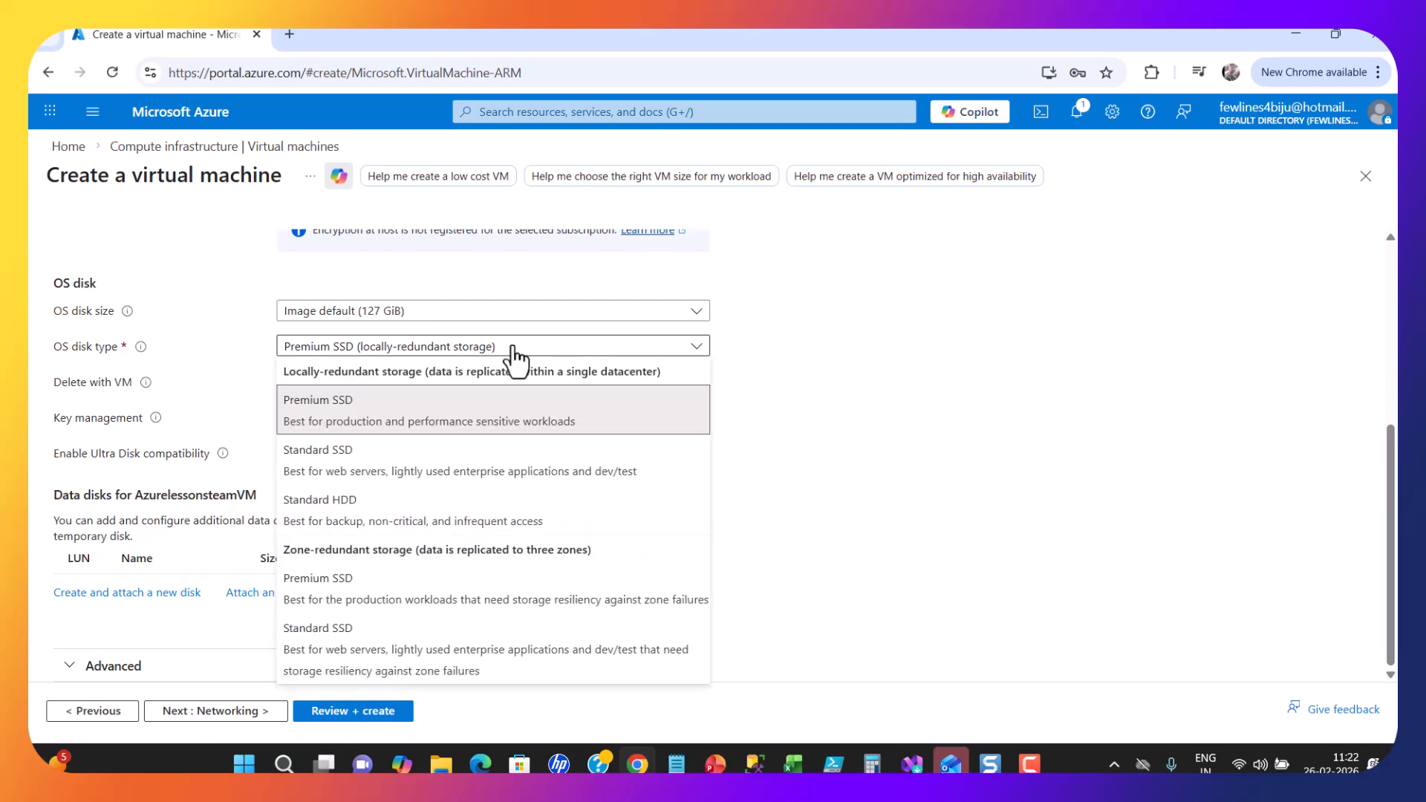
{"action": "left_click", "coordinate": [334, 465]}
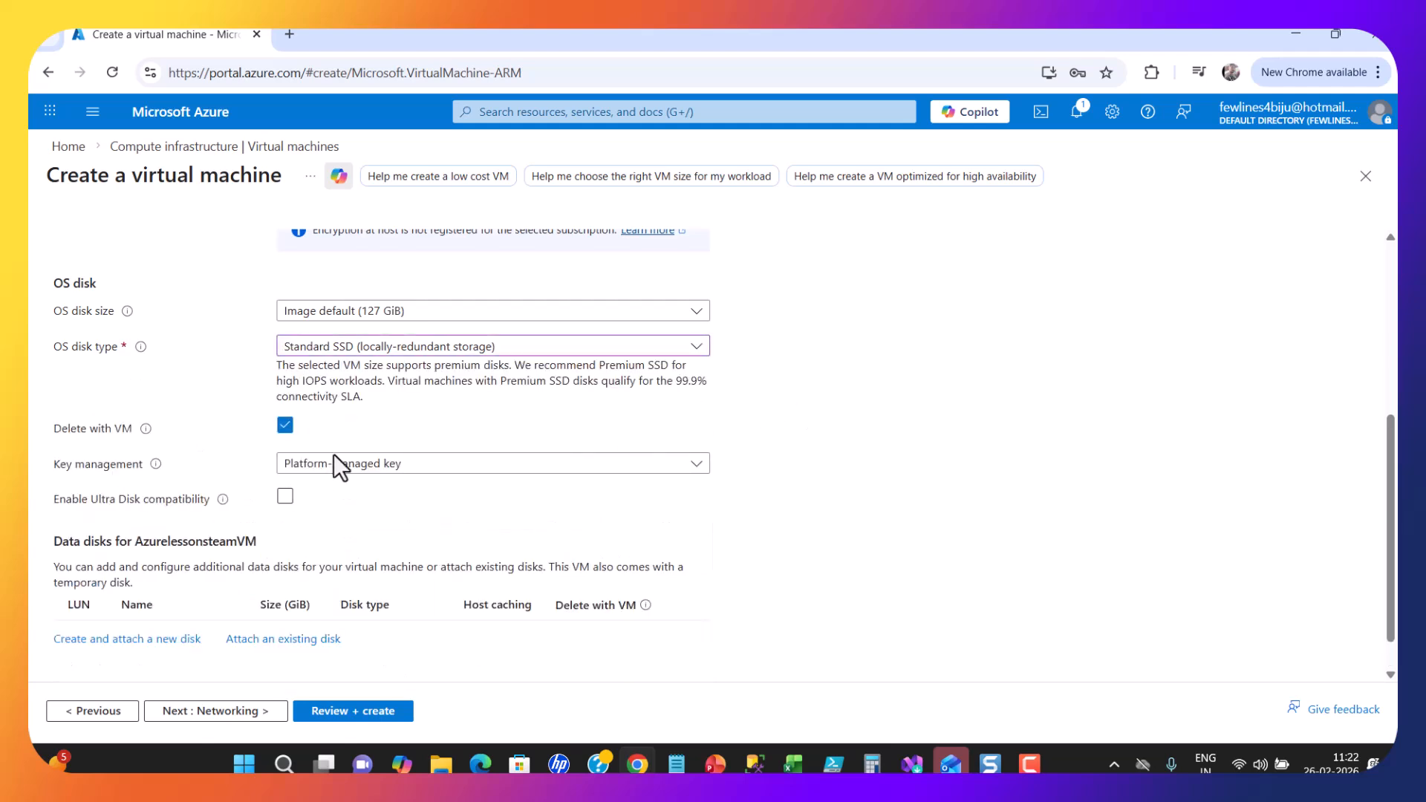
{"action": "left_click", "coordinate": [670, 350]}
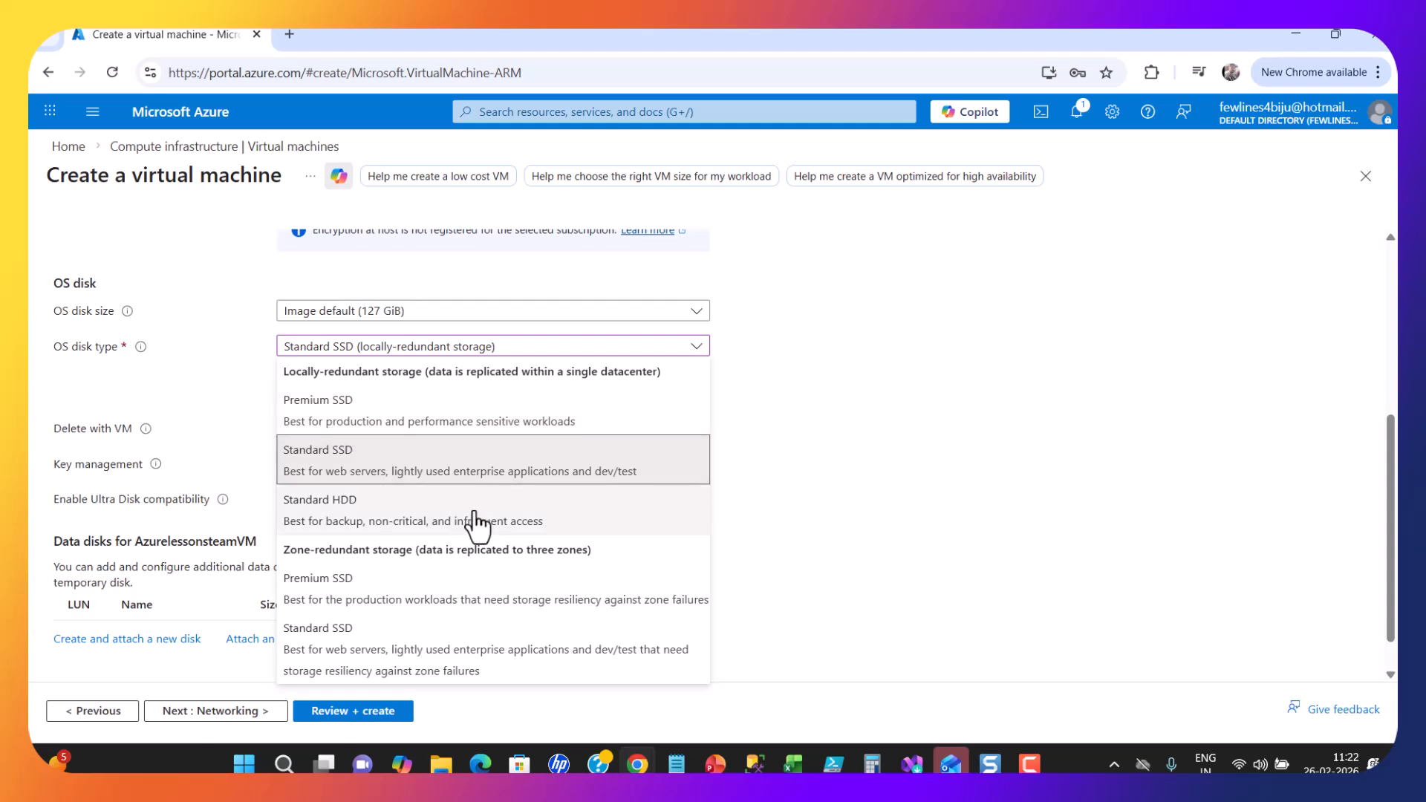
{"action": "left_click", "coordinate": [906, 369]}
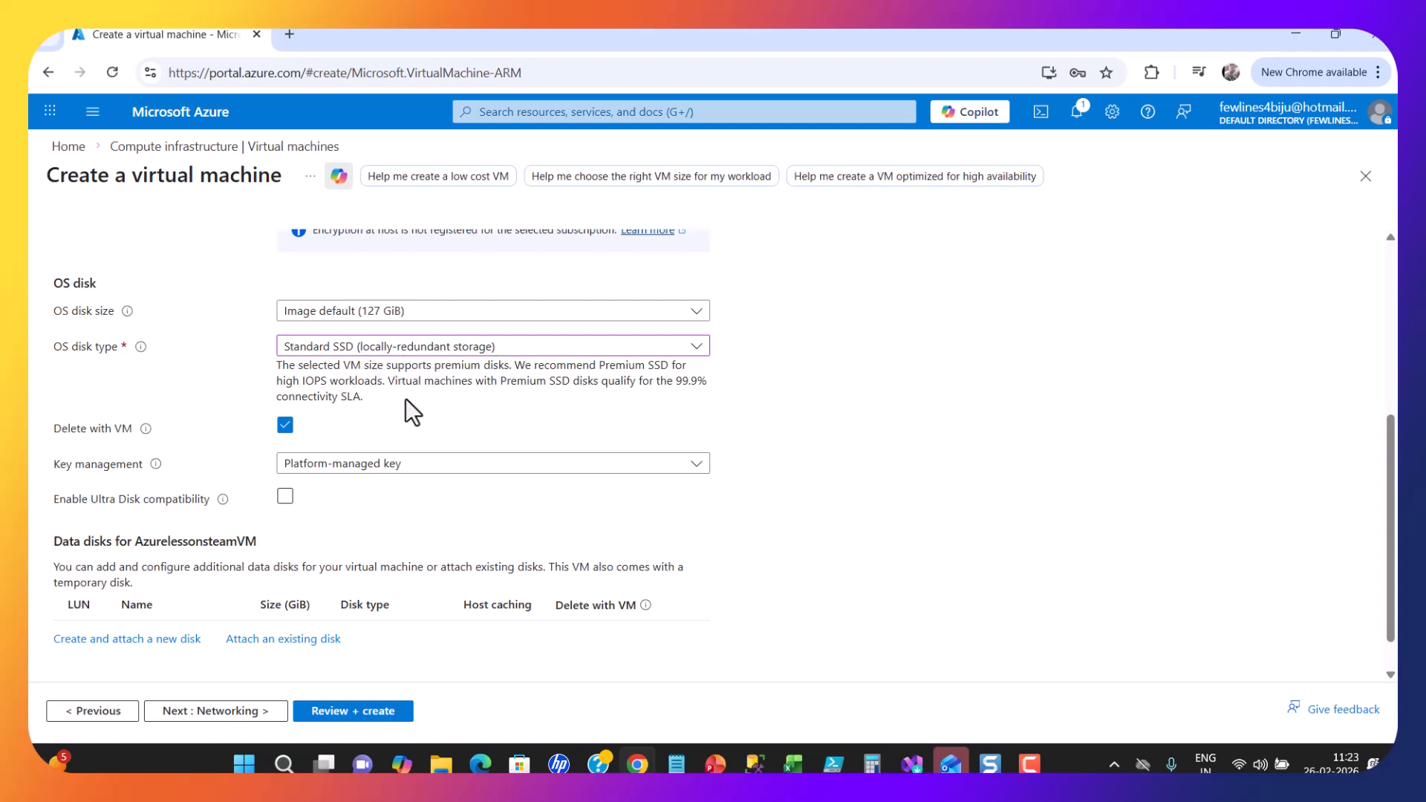
{"action": "scroll", "coordinate": [112, 431], "scroll_direction": "down", "scroll_amount": 1}
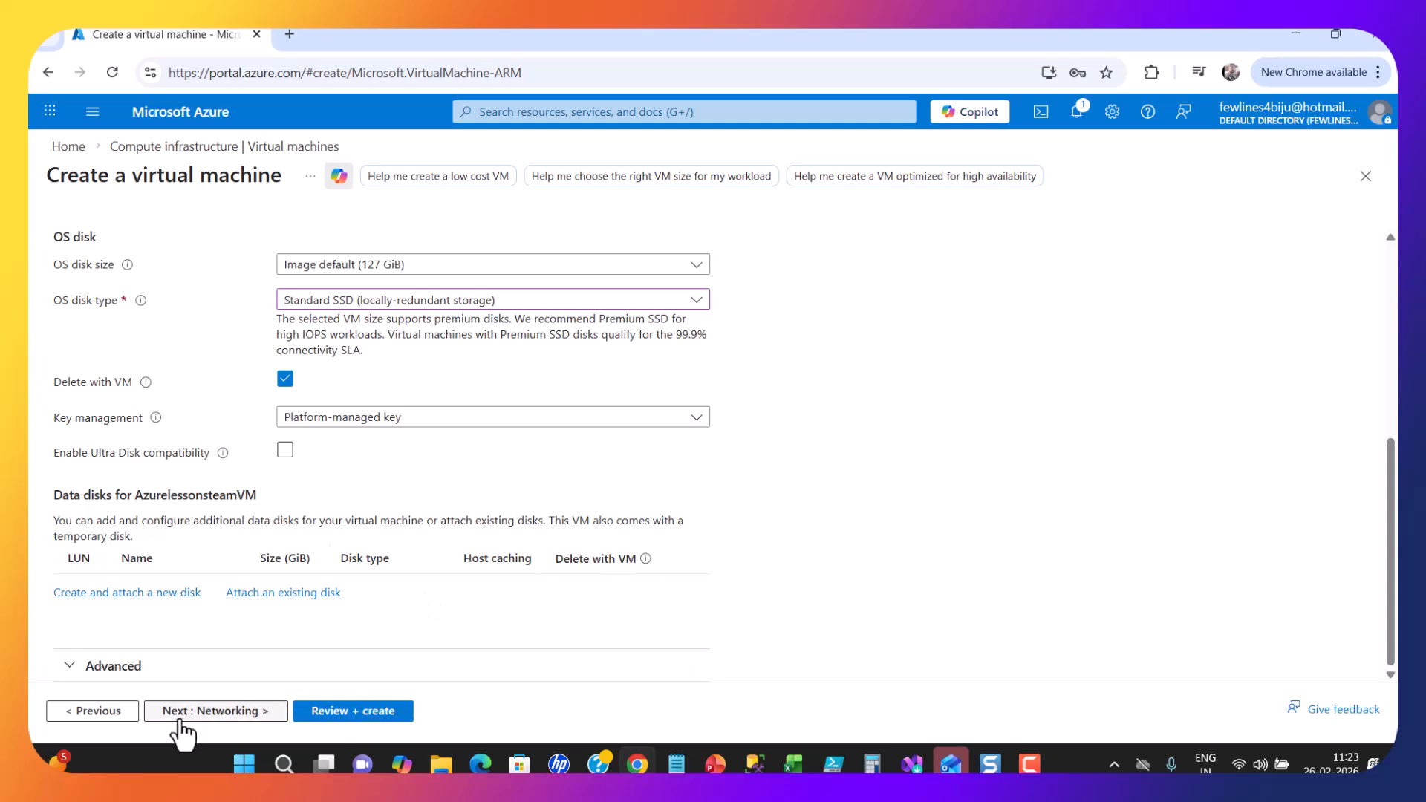
Proceed to the networking settings and review the virtual network, subnet, public IP and network security group.
{"action": "left_click", "coordinate": [231, 712]}
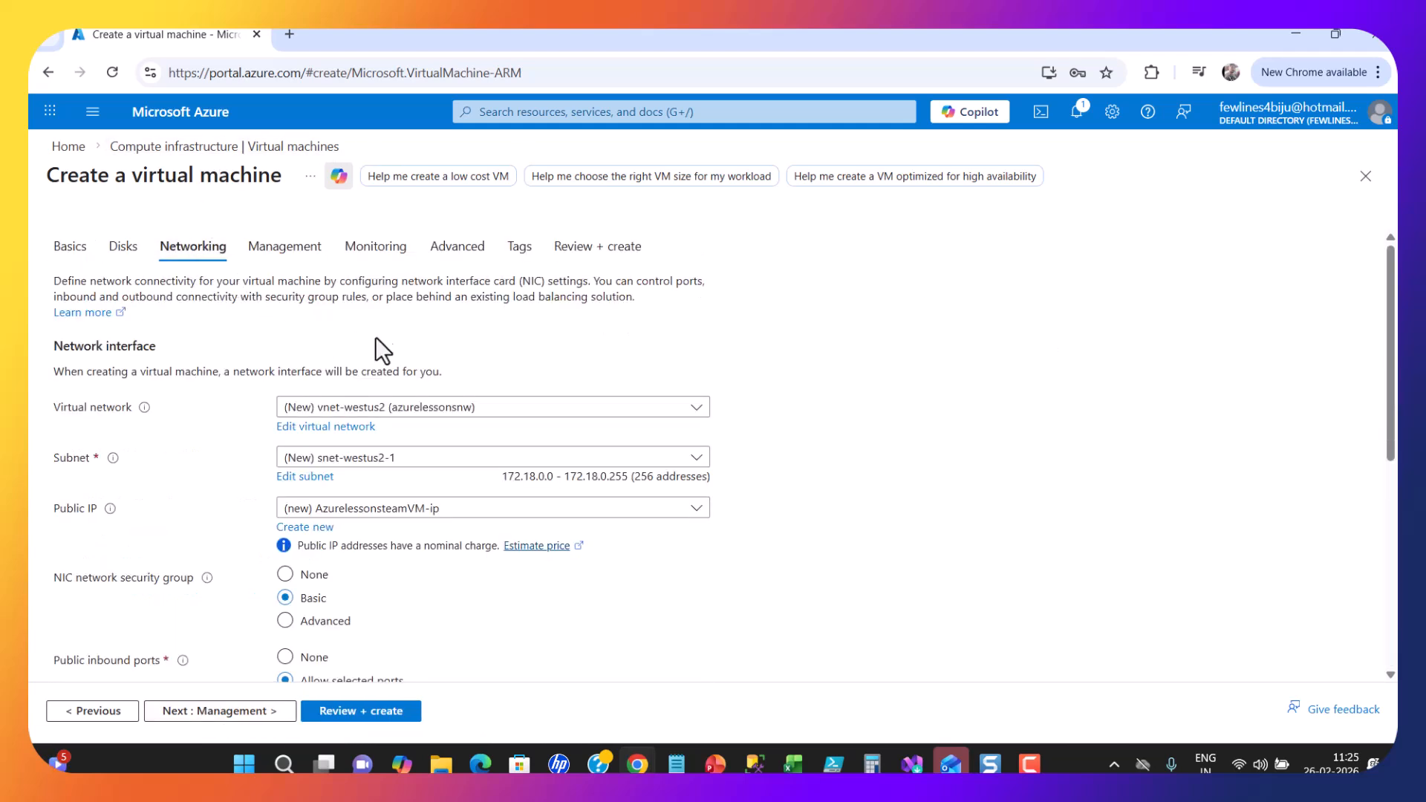
{"action": "left_click_drag", "start_coordinate": [53, 371], "coordinate": [443, 375]}
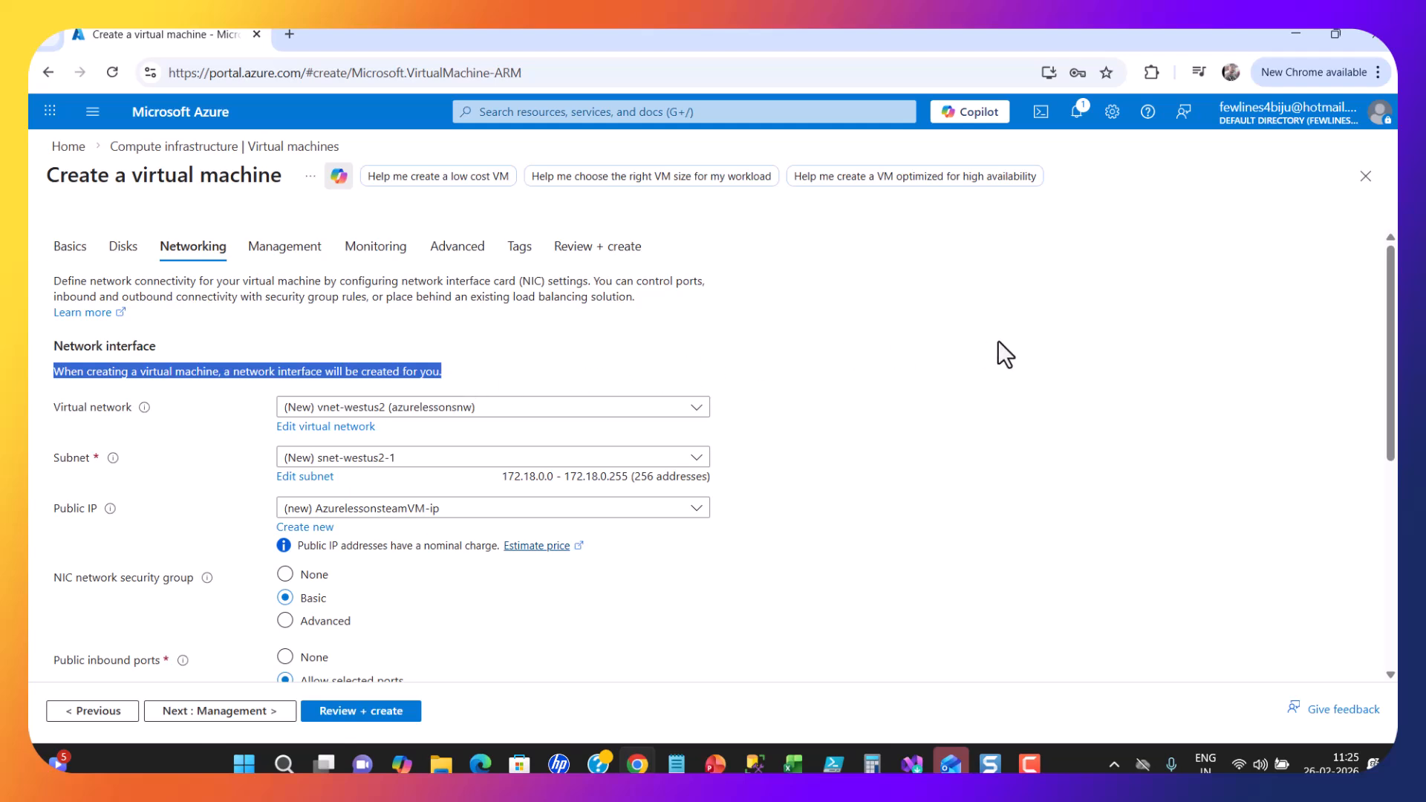
{"action": "scroll", "coordinate": [998, 342], "scroll_direction": "down", "scroll_amount": 1}
{"action": "scroll", "coordinate": [996, 340], "scroll_direction": "up", "scroll_amount": 1}
{"action": "scroll", "coordinate": [1189, 322], "scroll_direction": "down", "scroll_amount": 2}
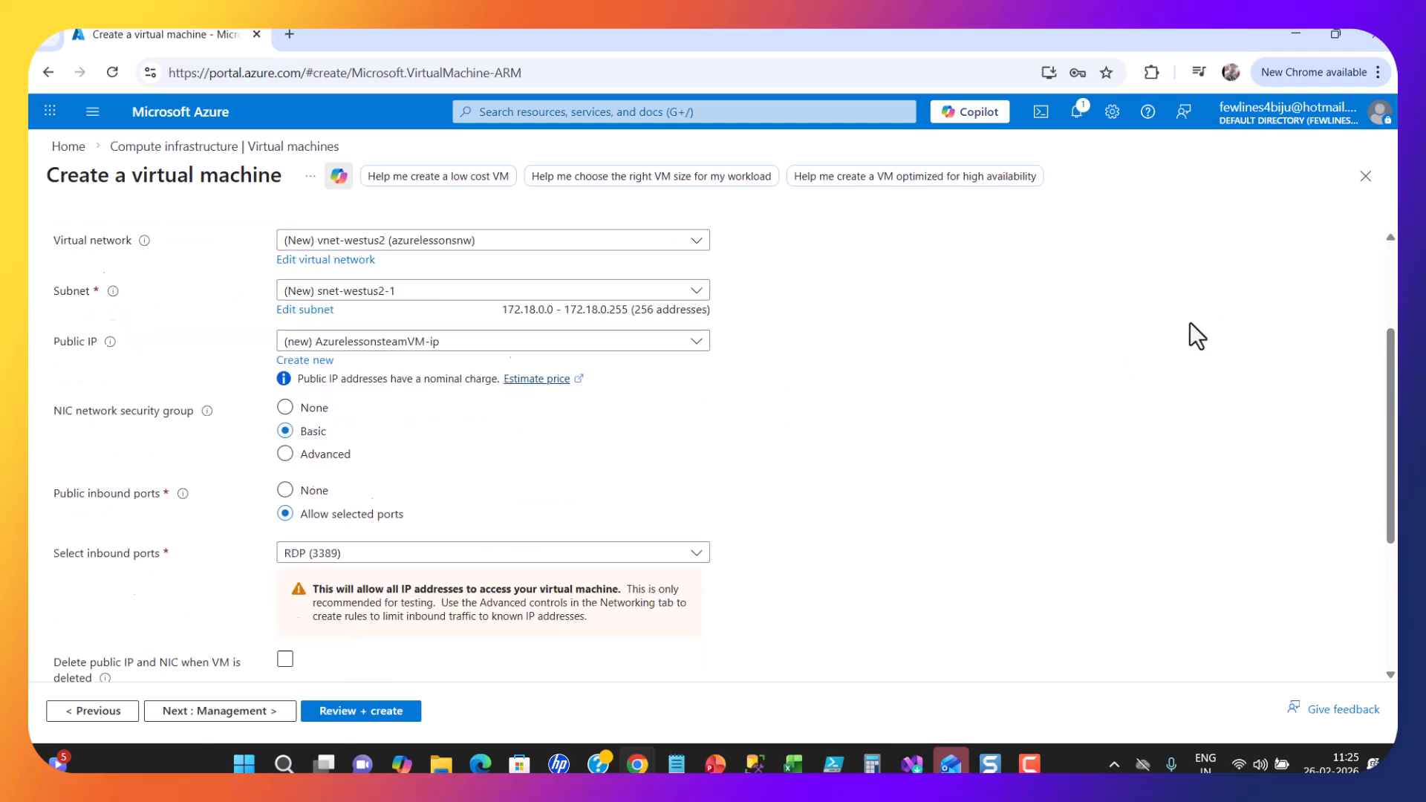
{"action": "scroll", "coordinate": [1180, 327], "scroll_direction": "up", "scroll_amount": 2}
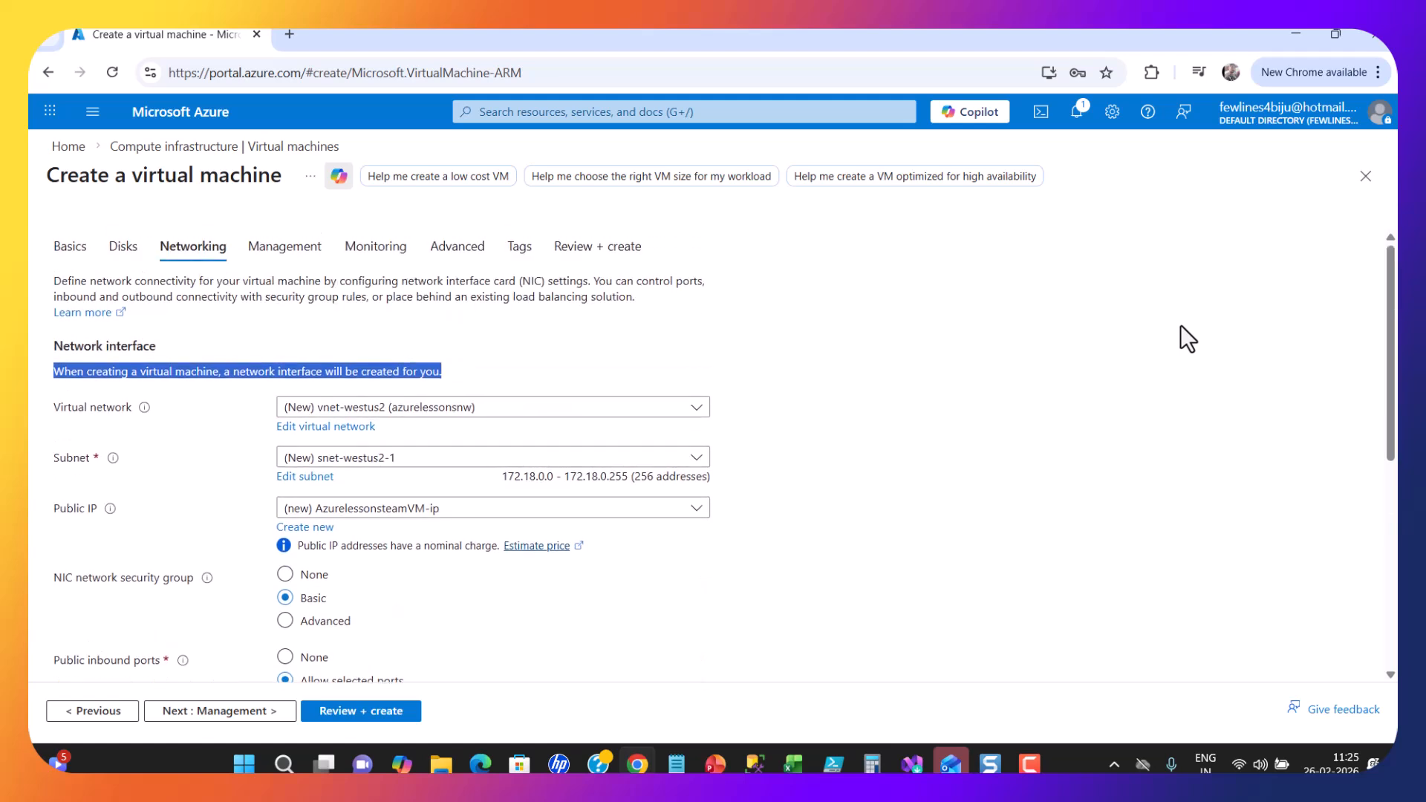
{"action": "scroll", "coordinate": [1187, 338], "scroll_direction": "down", "scroll_amount": 1}
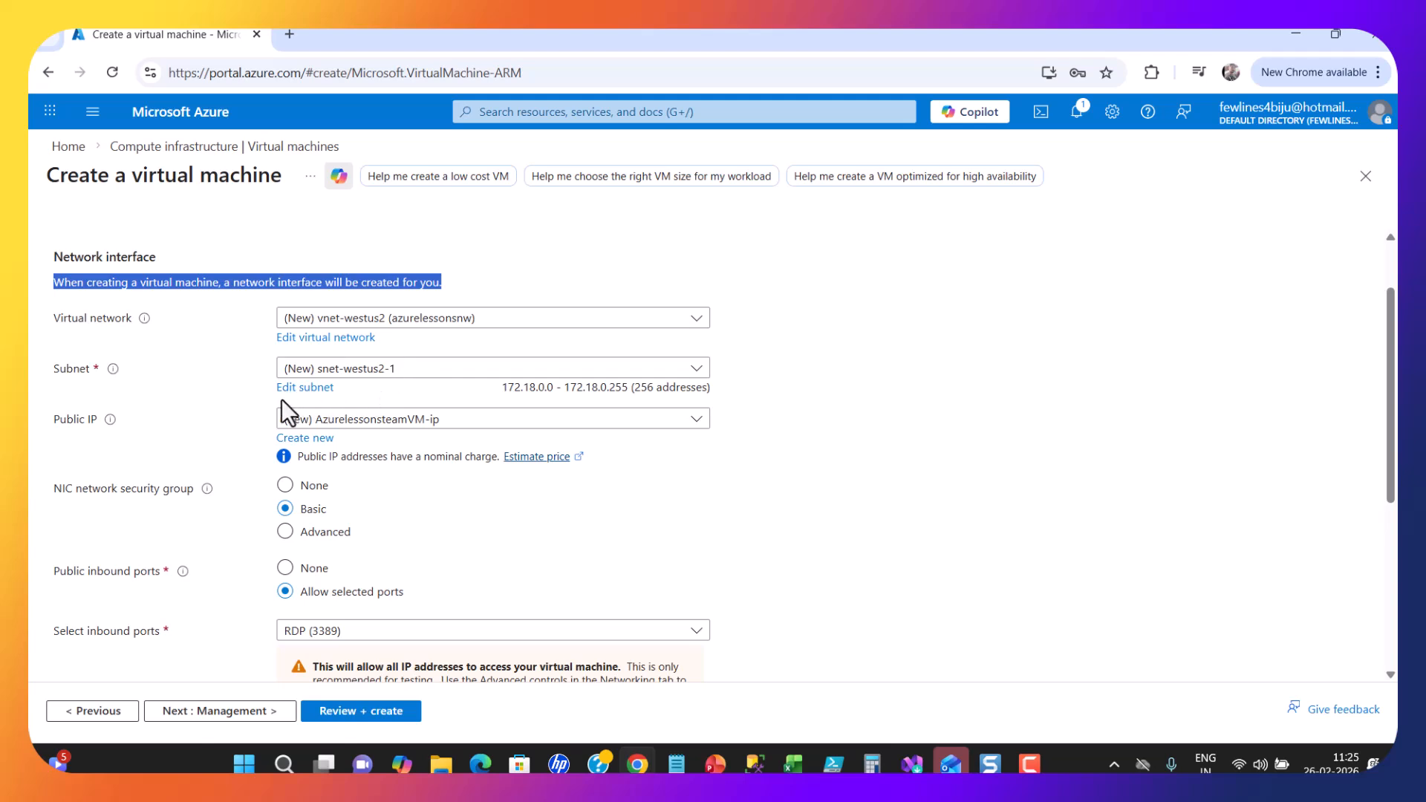
{"action": "scroll", "coordinate": [861, 453], "scroll_direction": "down", "scroll_amount": 2}
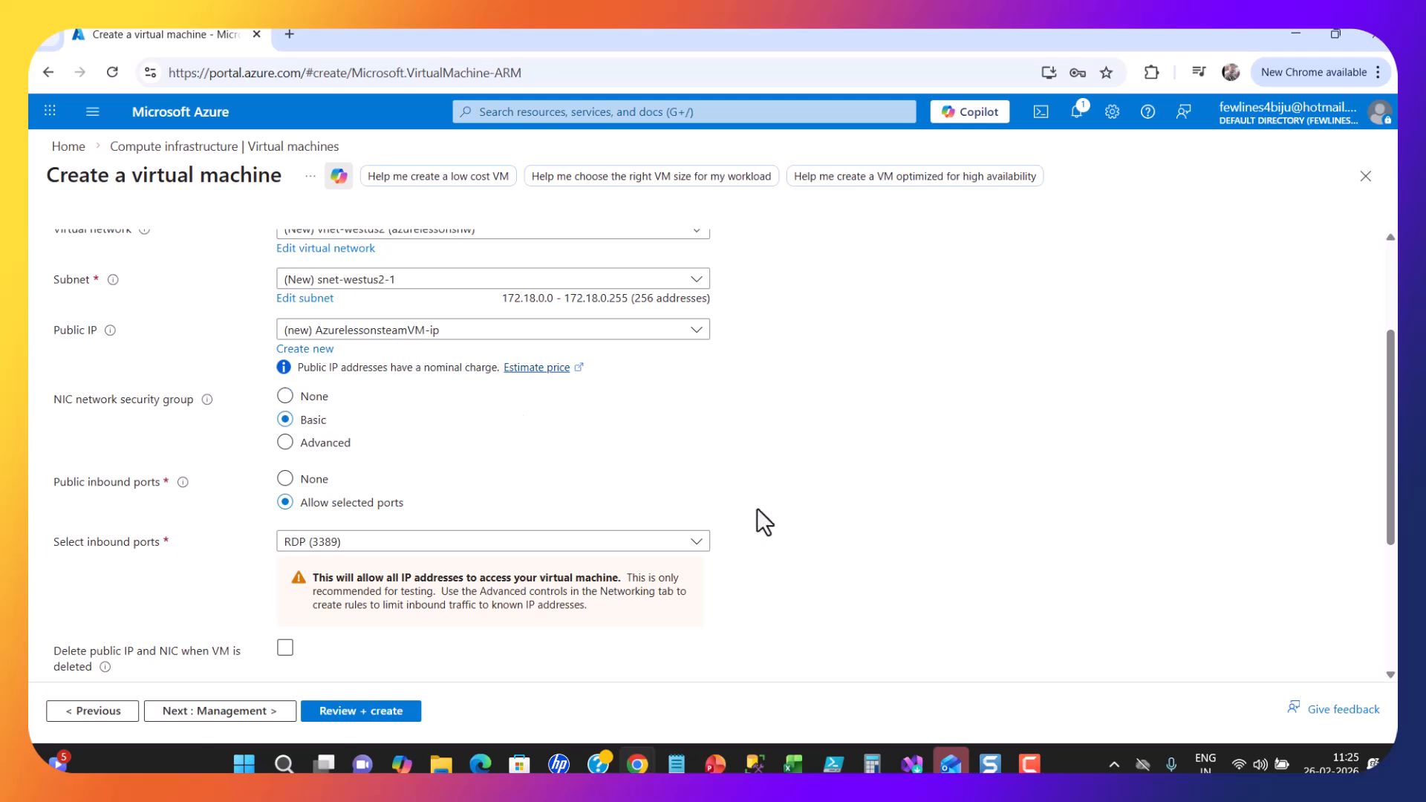
{"action": "scroll", "coordinate": [756, 508], "scroll_direction": "down", "scroll_amount": 2}
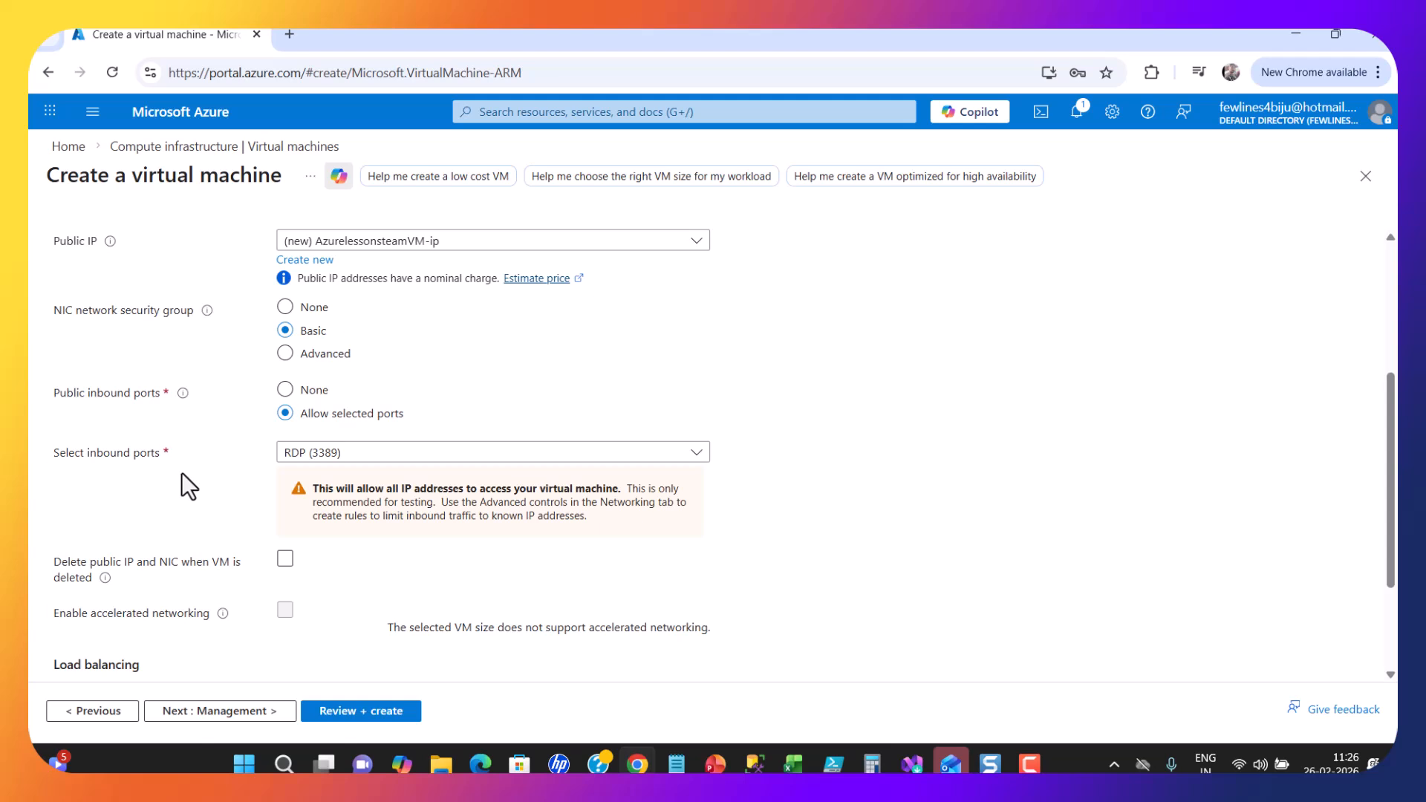
Review the selectable inbound ports, the public IP and NIC deletion option, accelerated networking and load balancing.
{"action": "left_click", "coordinate": [505, 468]}
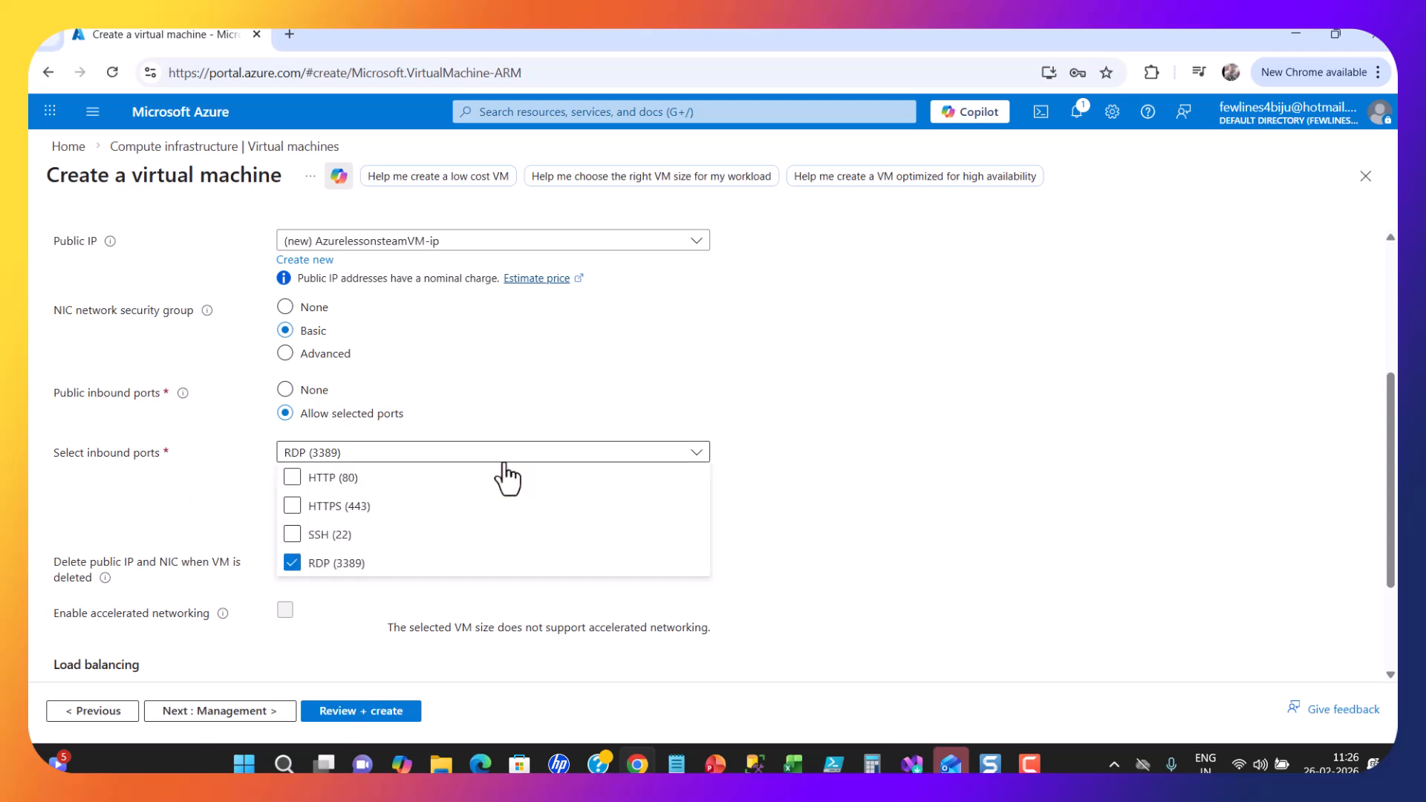
{"action": "left_click", "coordinate": [999, 427]}
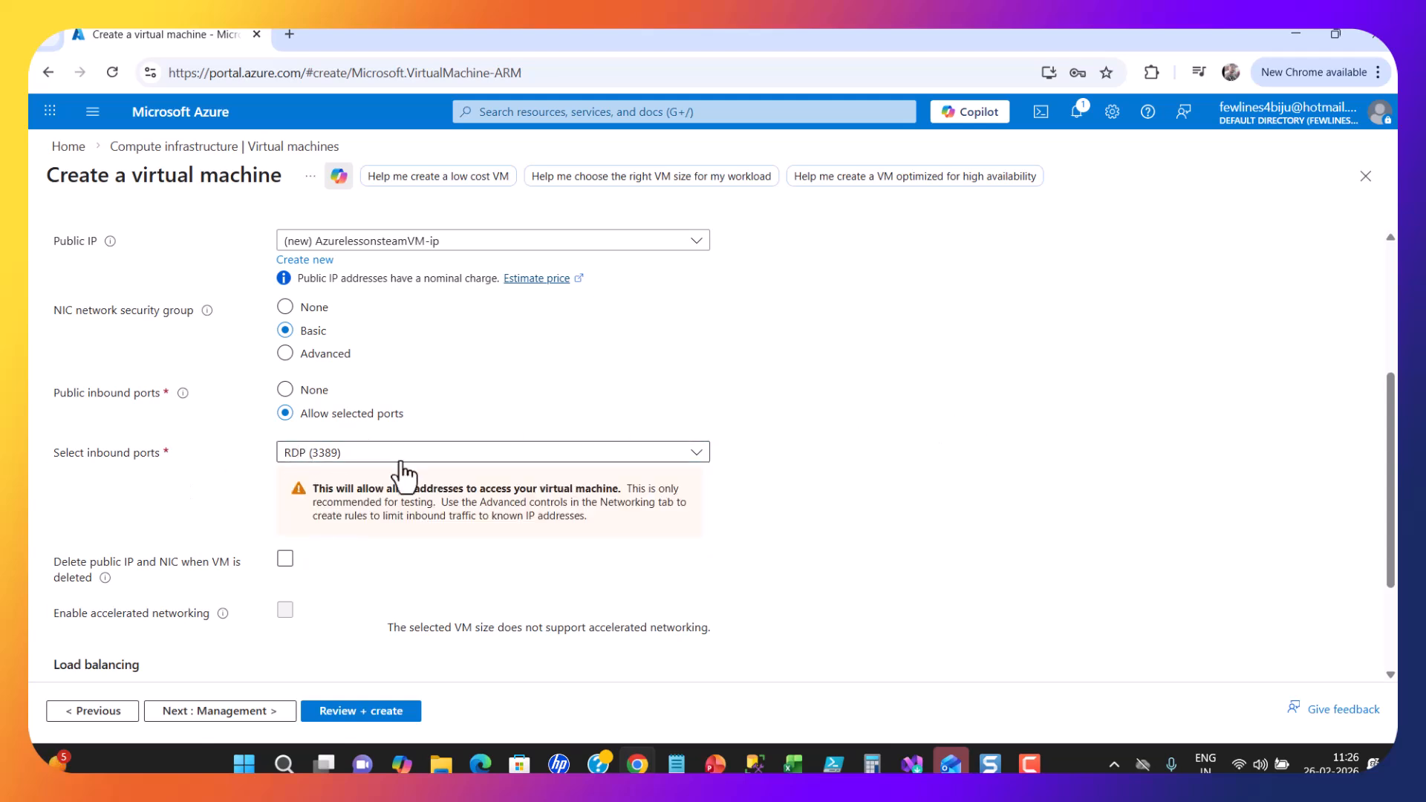
{"action": "scroll", "coordinate": [791, 488], "scroll_direction": "down", "scroll_amount": 2}
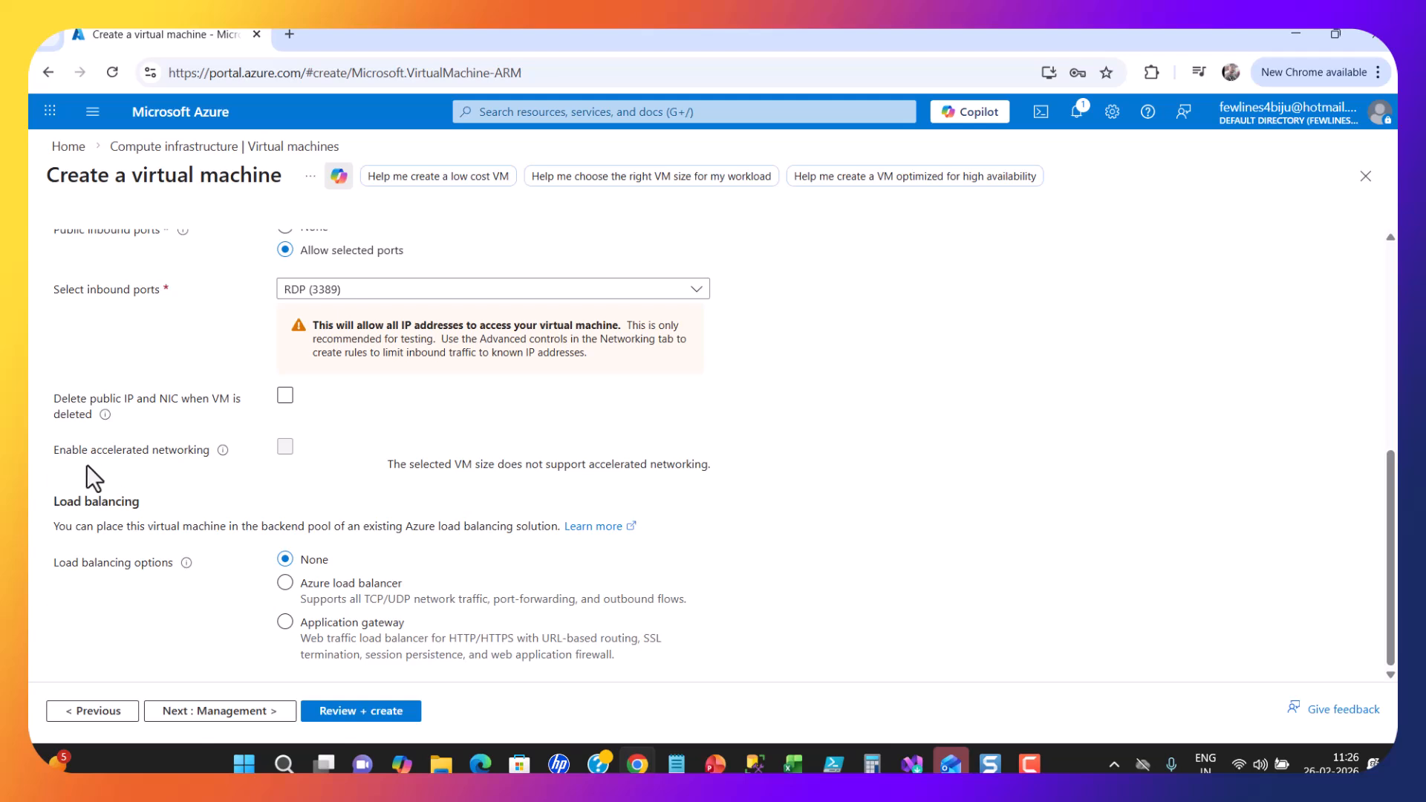
{"action": "mouse_move", "coordinate": [216, 460]}
{"action": "left_click", "coordinate": [284, 399]}
{"action": "scroll", "coordinate": [434, 603], "scroll_direction": "up", "scroll_amount": 6}
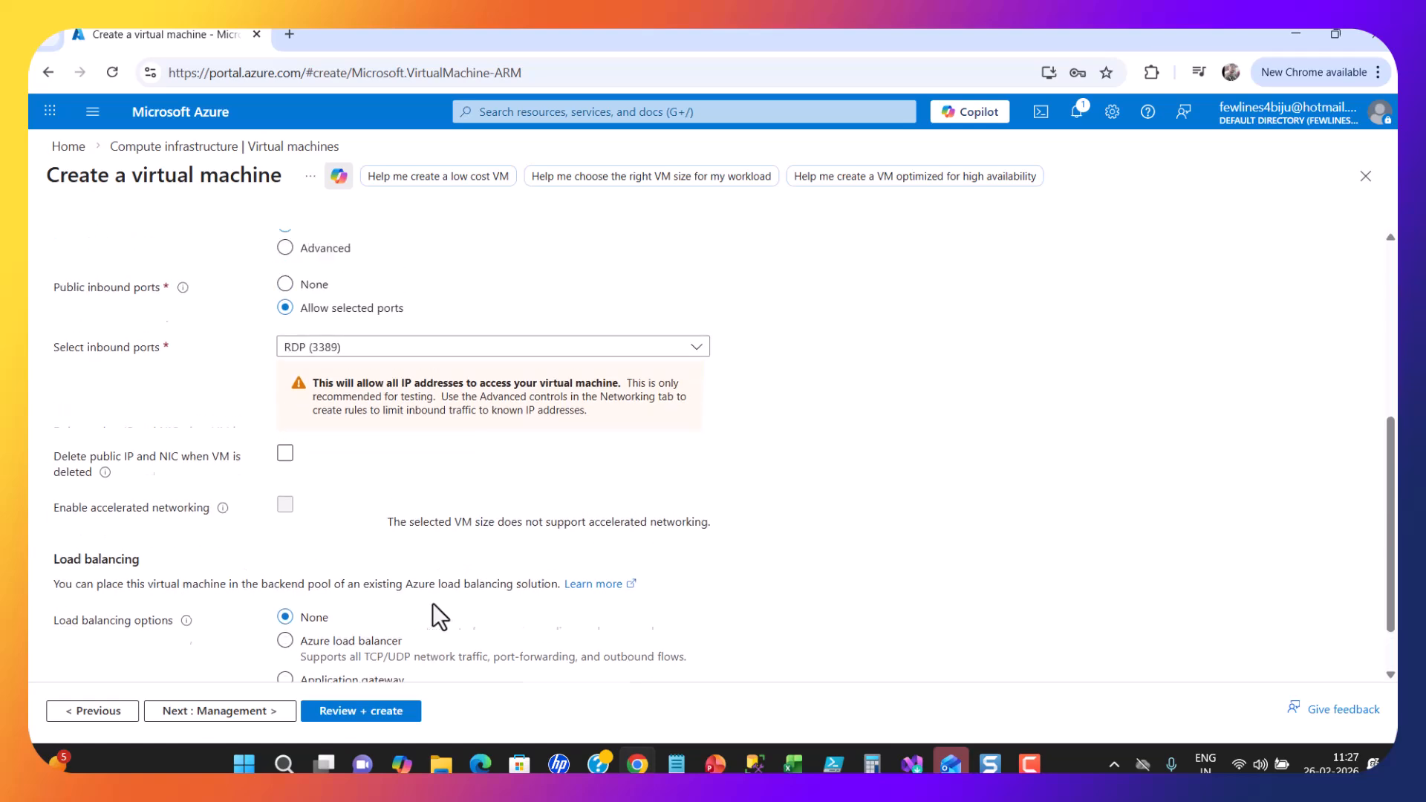
{"action": "scroll", "coordinate": [312, 594], "scroll_direction": "down", "scroll_amount": 5}
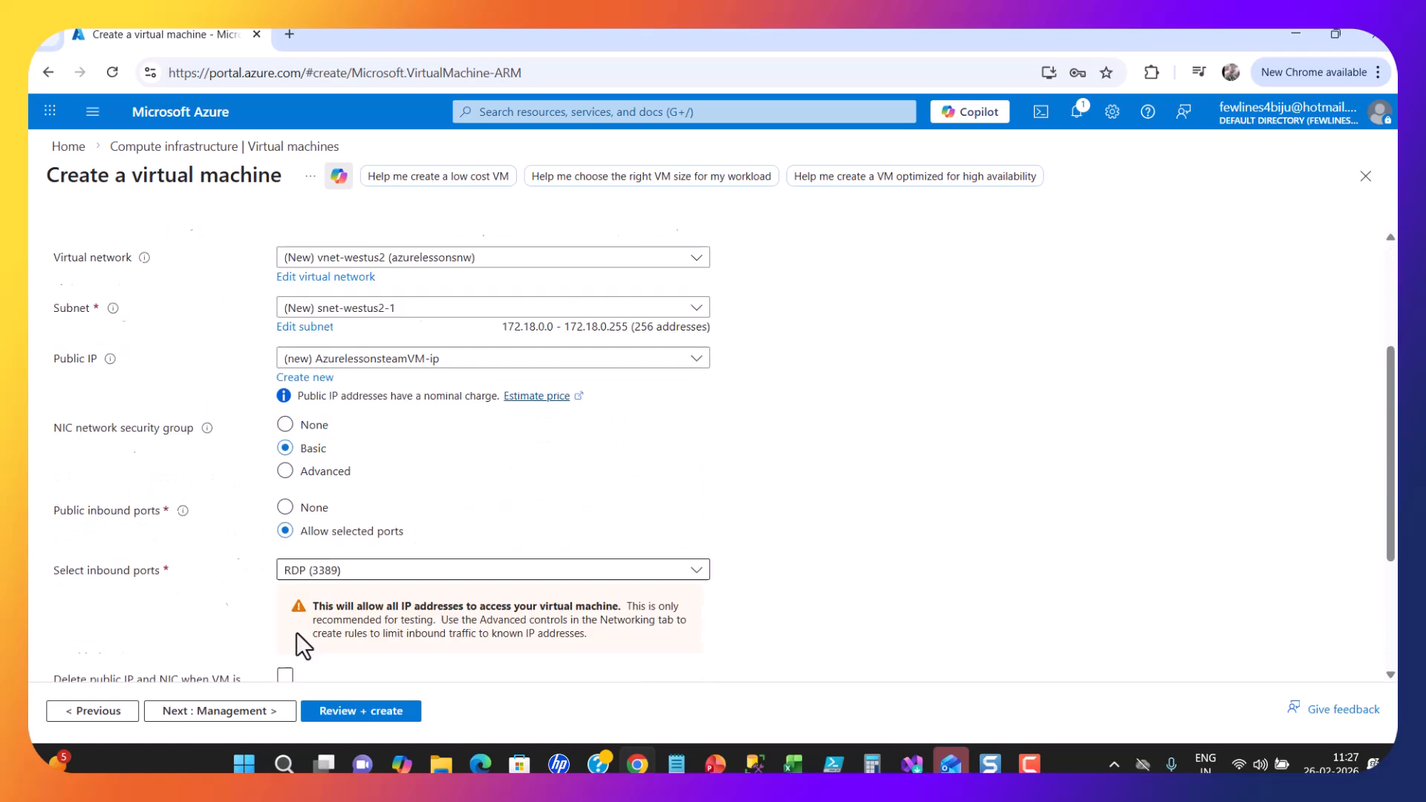
Proceed to the management settings and review identity, Microsoft Entra ID login, auto-shutdown, backup and guest OS updates.
{"action": "left_click", "coordinate": [216, 715]}
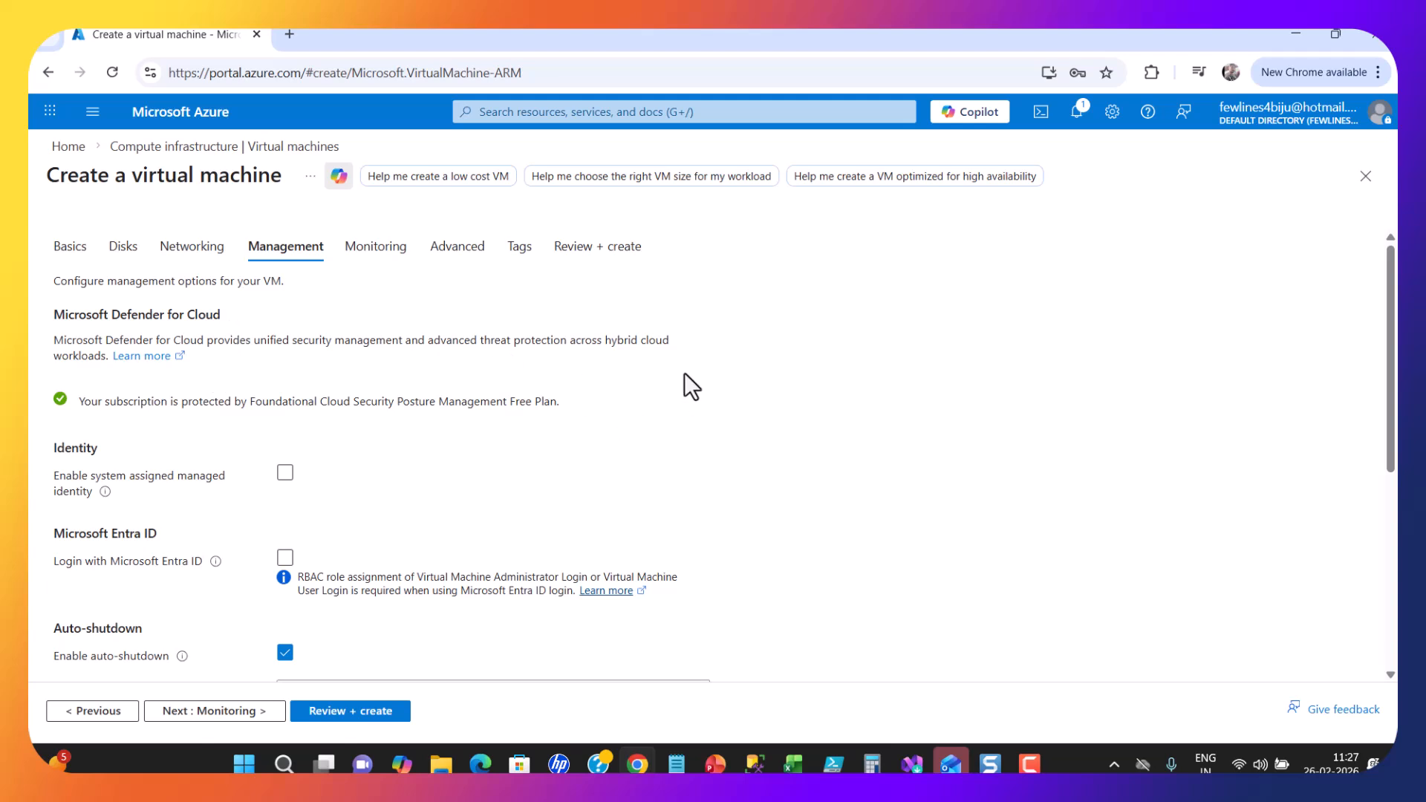
{"action": "scroll", "coordinate": [684, 373], "scroll_direction": "down", "scroll_amount": 2}
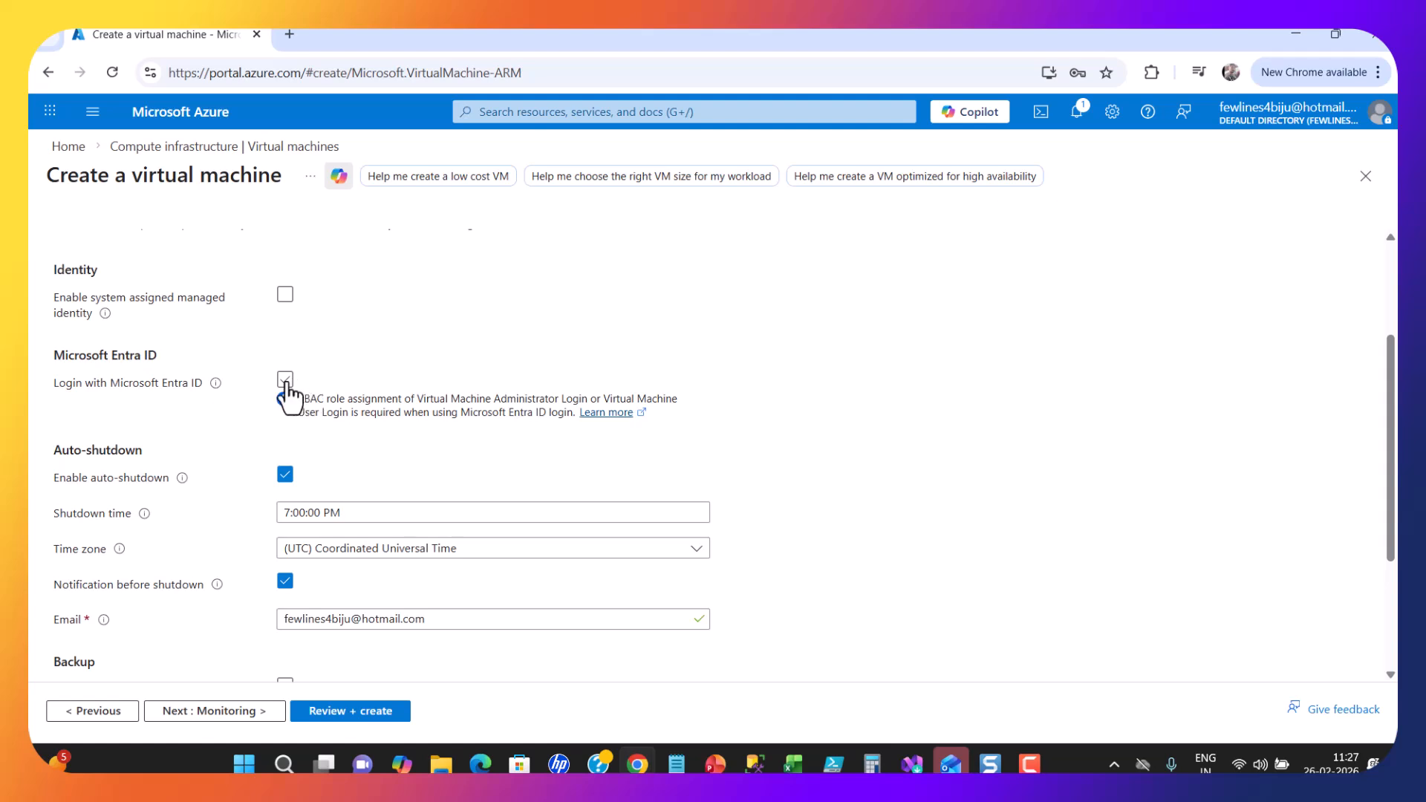
{"action": "scroll", "coordinate": [195, 511], "scroll_direction": "down", "scroll_amount": 1}
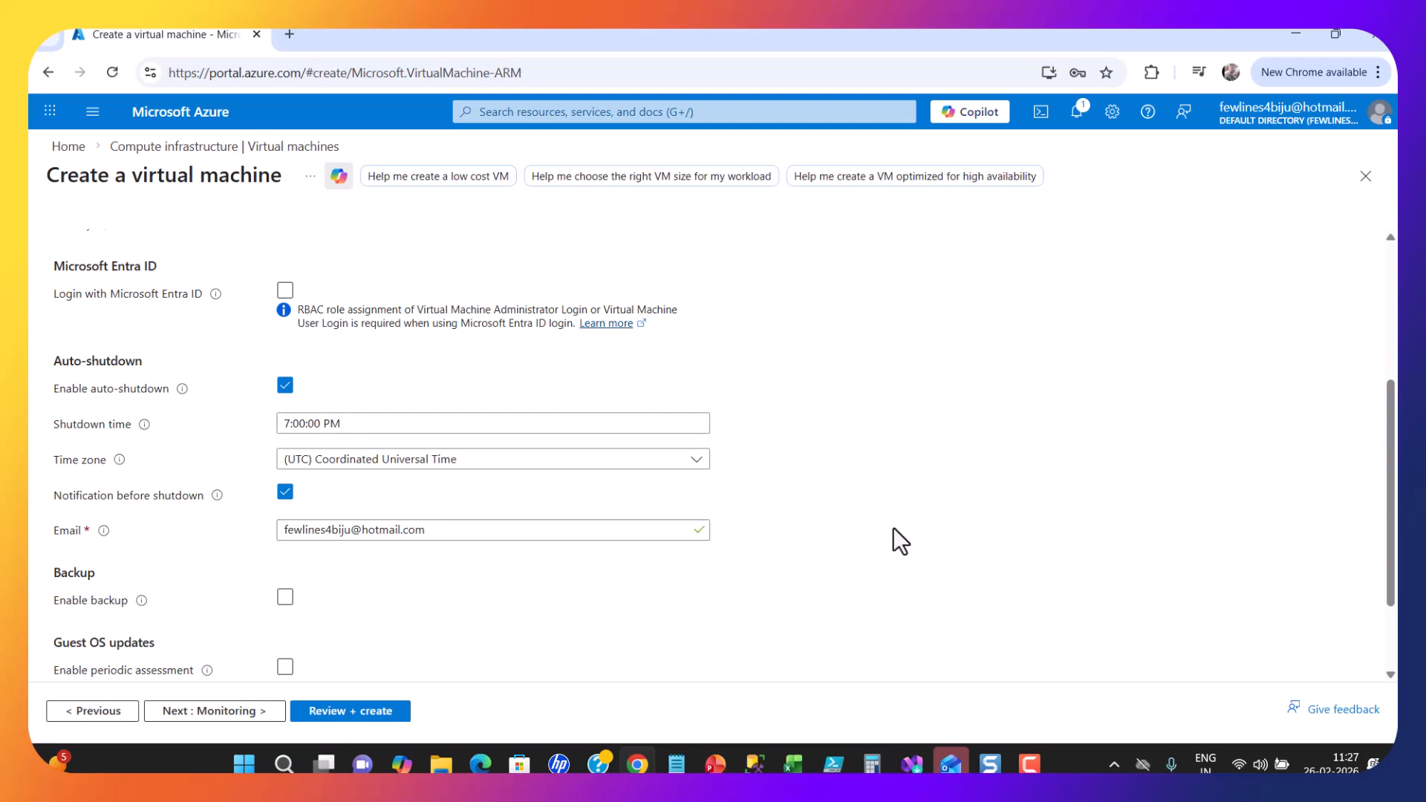
{"action": "scroll", "coordinate": [892, 527], "scroll_direction": "down", "scroll_amount": 1}
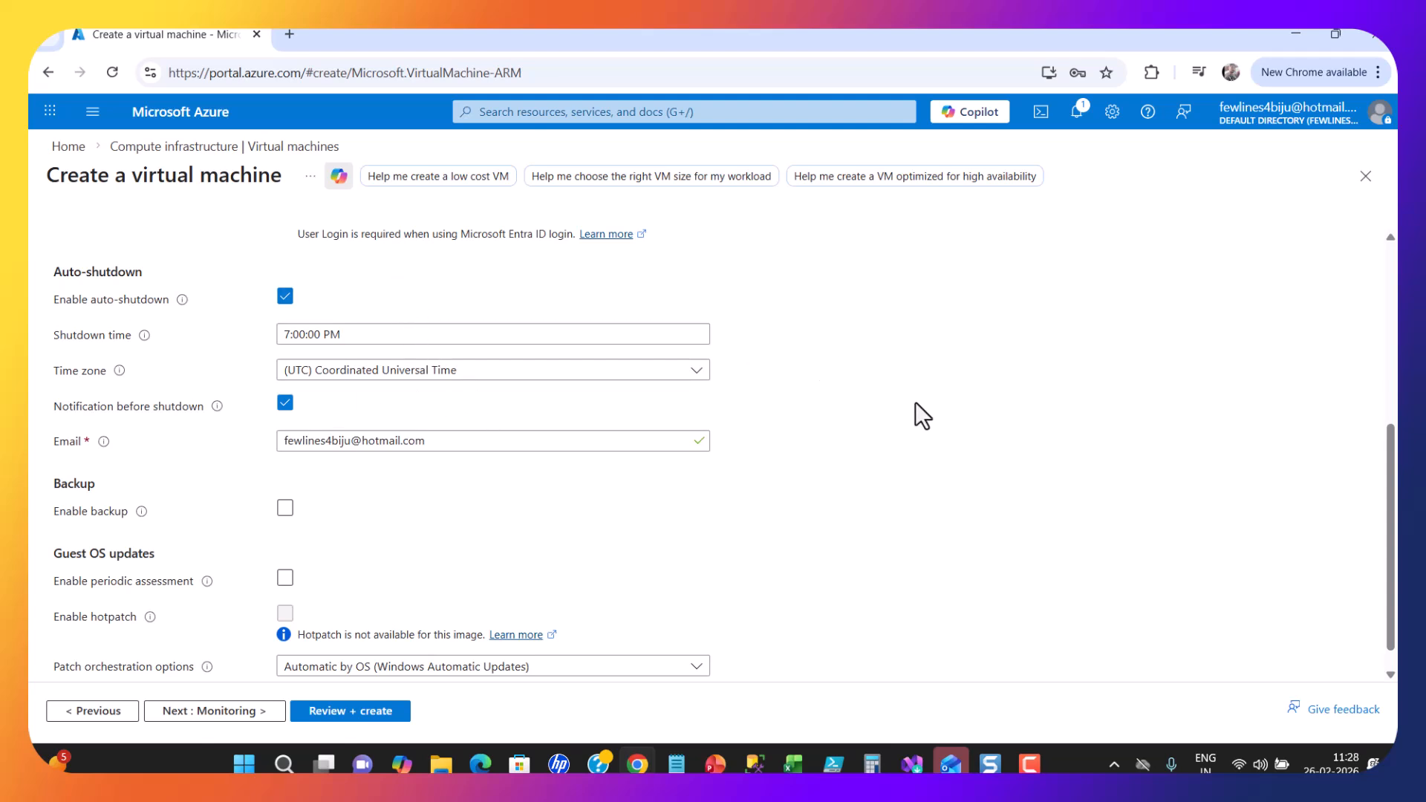
{"action": "scroll", "coordinate": [915, 403], "scroll_direction": "down", "scroll_amount": 1}
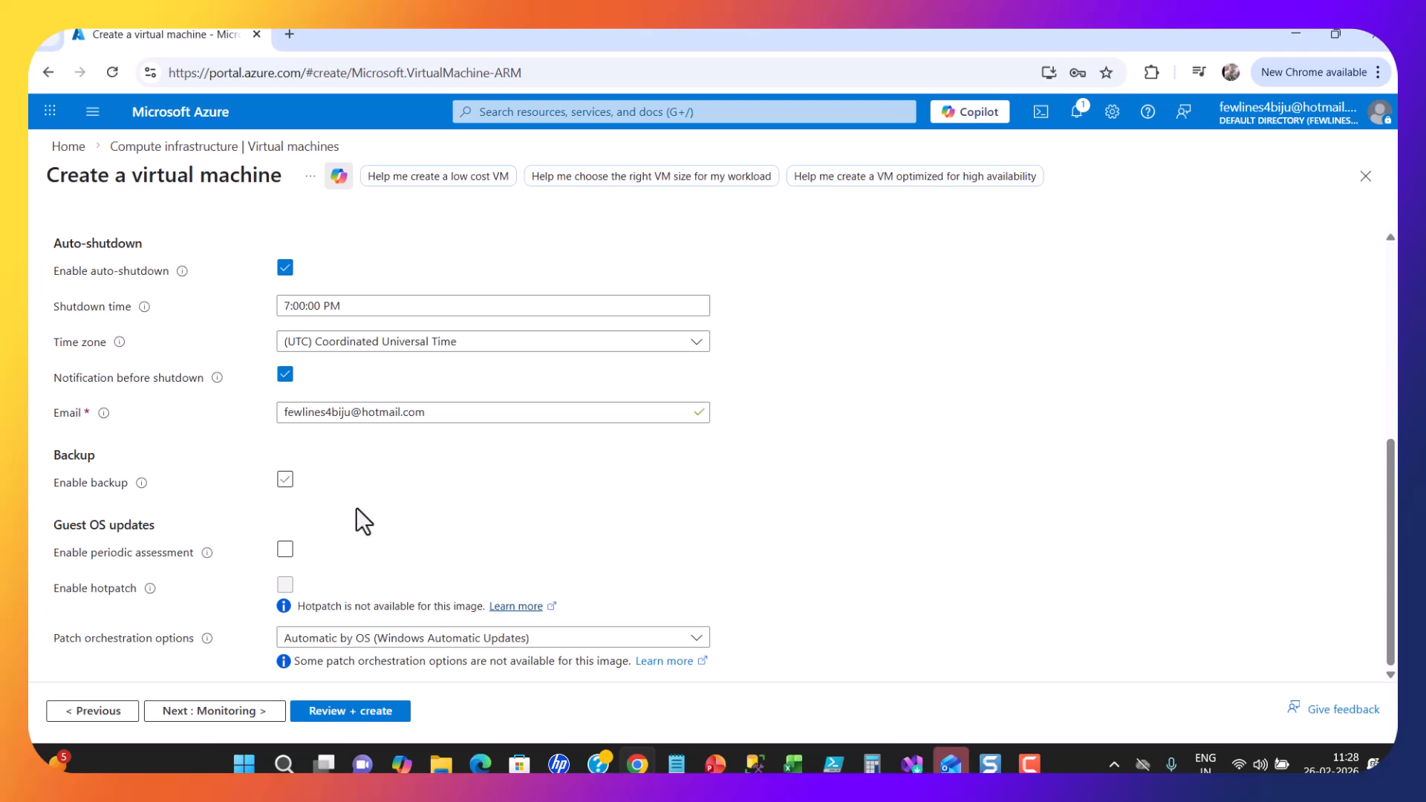
{"action": "scroll", "coordinate": [497, 563], "scroll_direction": "up", "scroll_amount": 1}
{"action": "scroll", "coordinate": [497, 563], "scroll_direction": "up", "scroll_amount": 3}
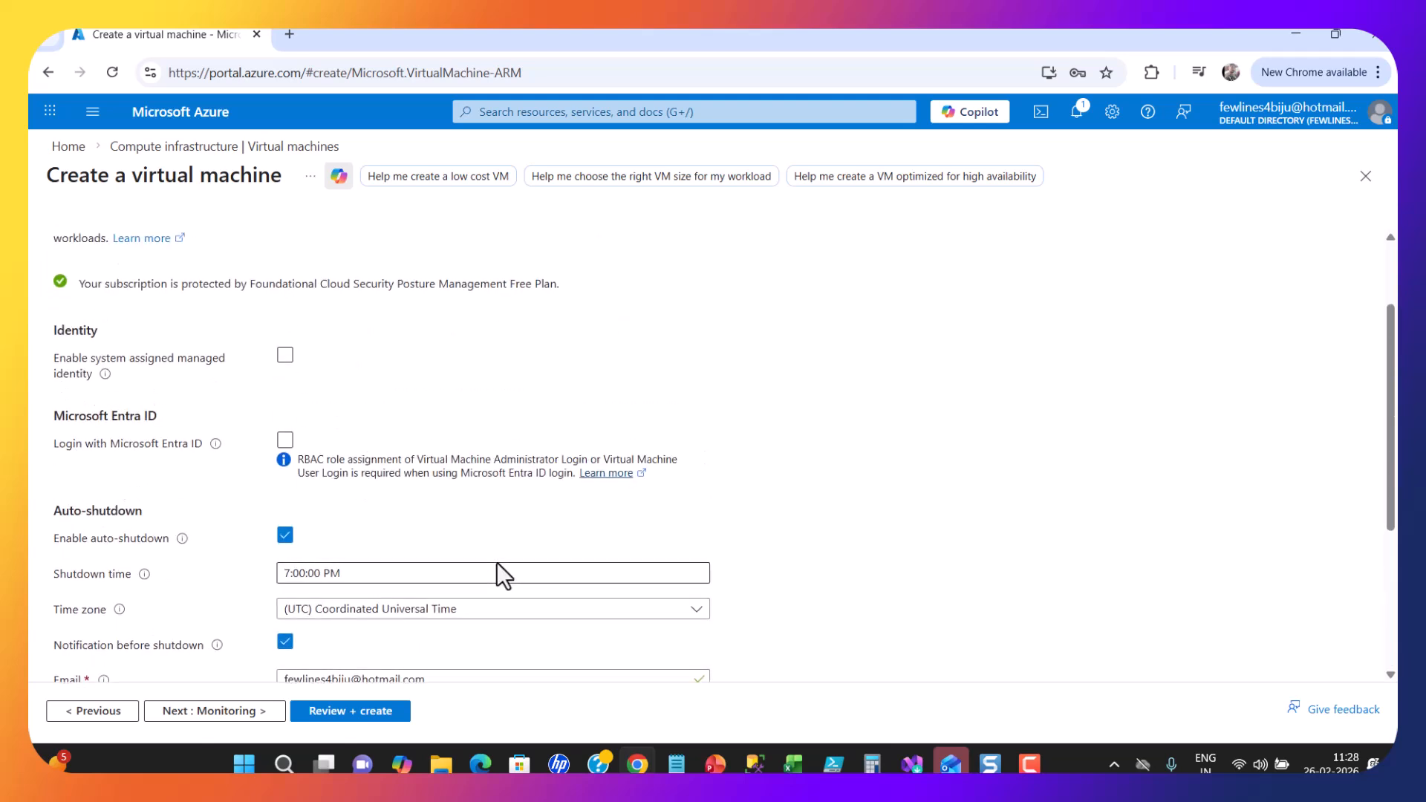
{"action": "scroll", "coordinate": [497, 563], "scroll_direction": "down", "scroll_amount": 2}
{"action": "scroll", "coordinate": [497, 563], "scroll_direction": "up", "scroll_amount": 5}
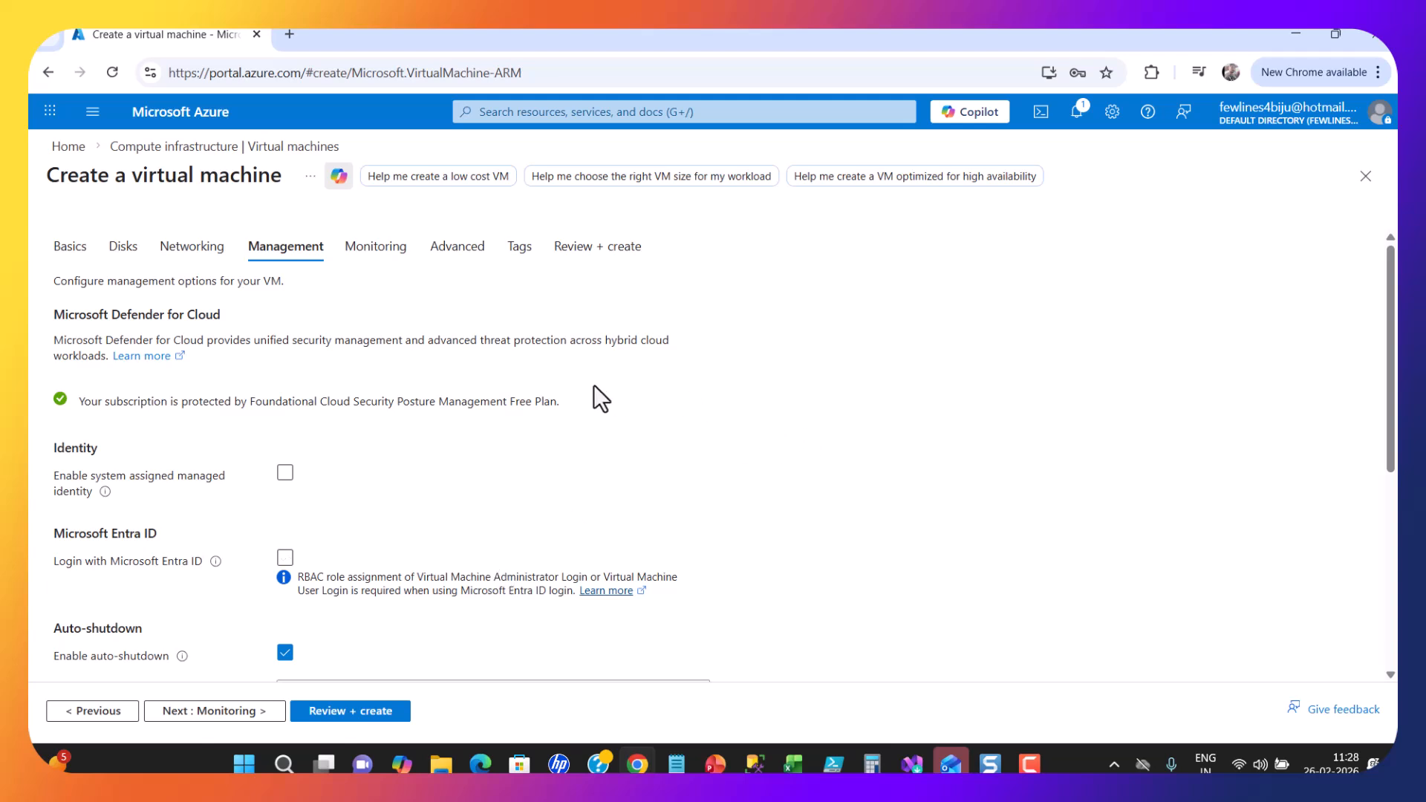
{"action": "scroll", "coordinate": [594, 386], "scroll_direction": "down", "scroll_amount": 4}
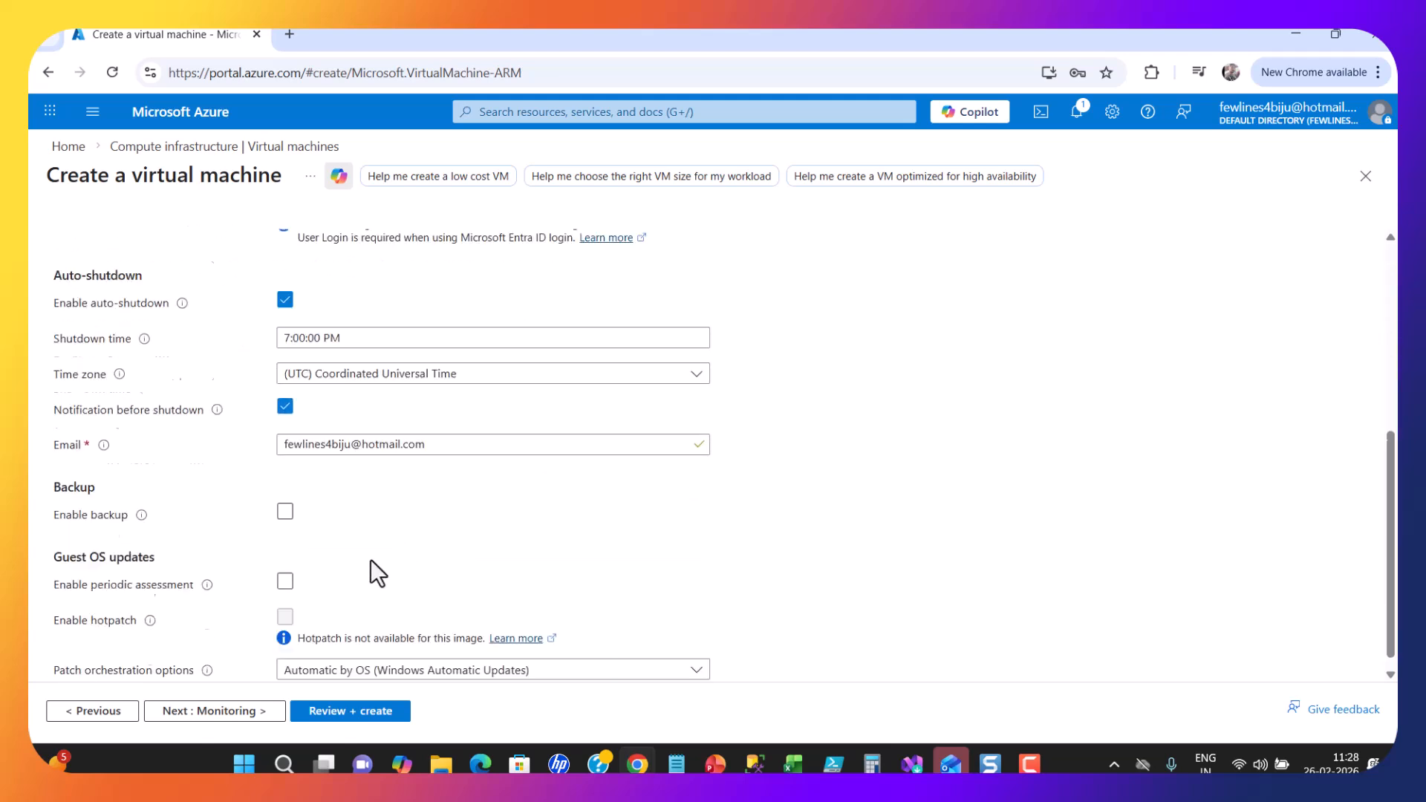
Proceed to the monitoring settings and enable OS guest diagnostics for the virtual machine.
{"action": "left_click", "coordinate": [208, 711]}
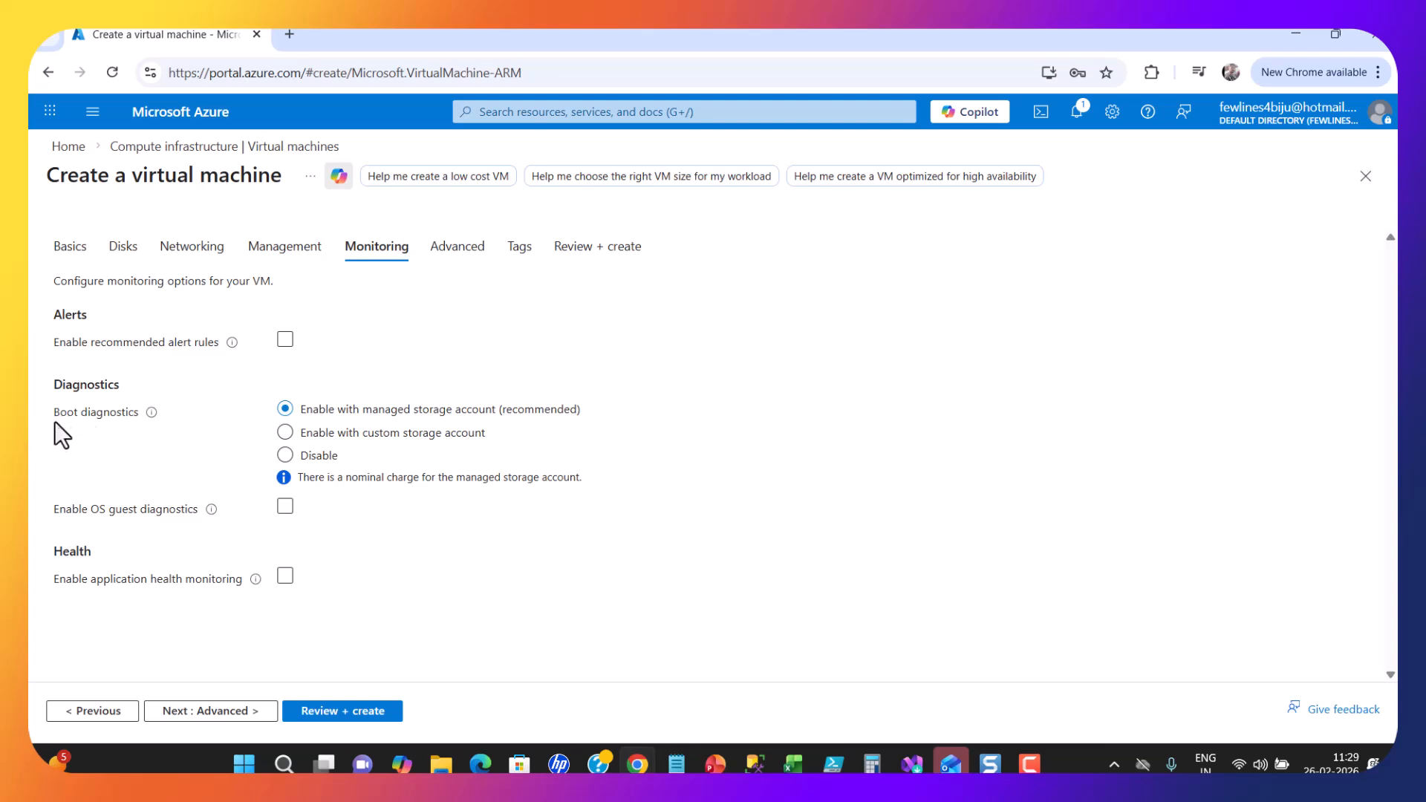
{"action": "left_click_drag", "start_coordinate": [53, 418], "coordinate": [185, 416]}
{"action": "left_click", "coordinate": [1063, 402]}
{"action": "left_click", "coordinate": [286, 507]}
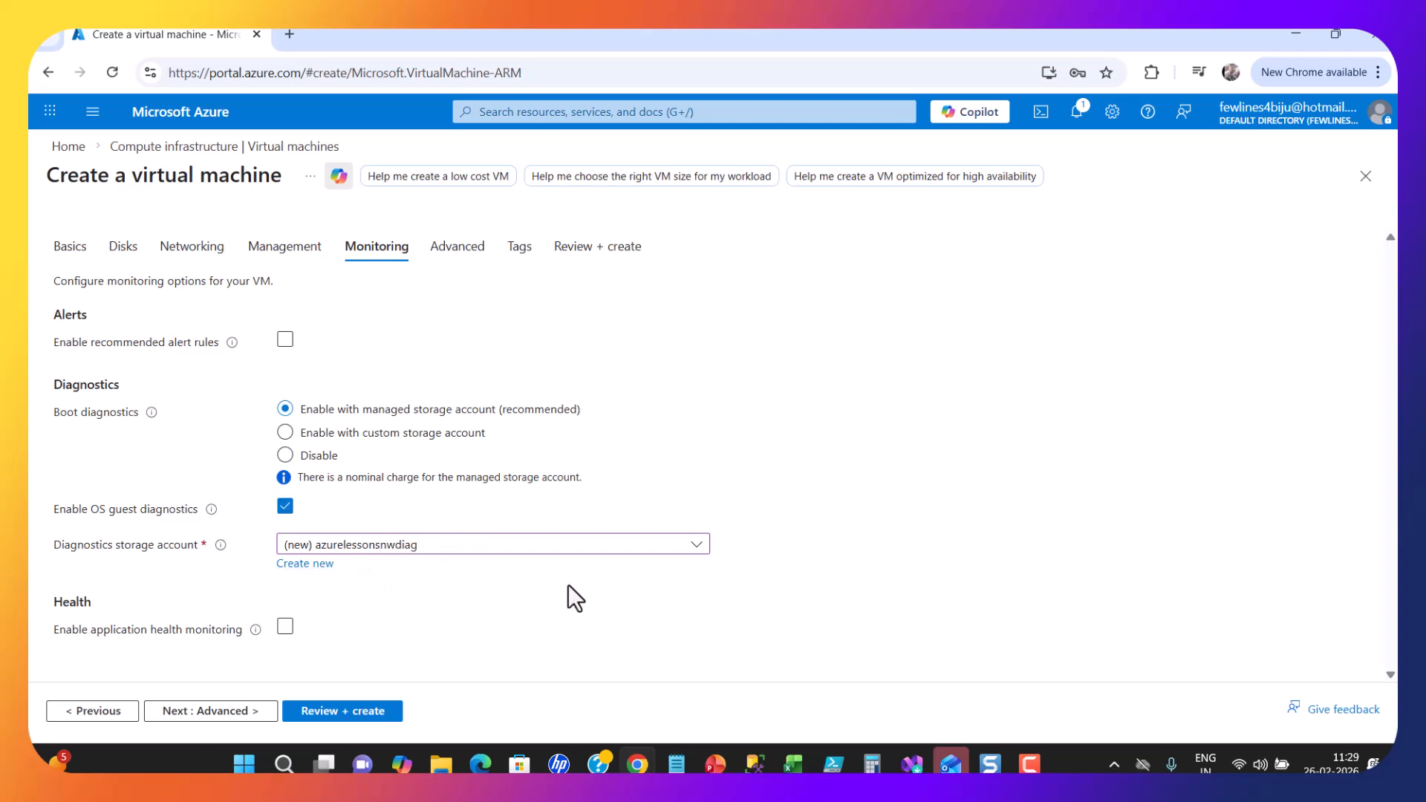
Enable application health monitoring to inspect its configuration, and disable it again.
{"action": "left_click", "coordinate": [284, 627]}
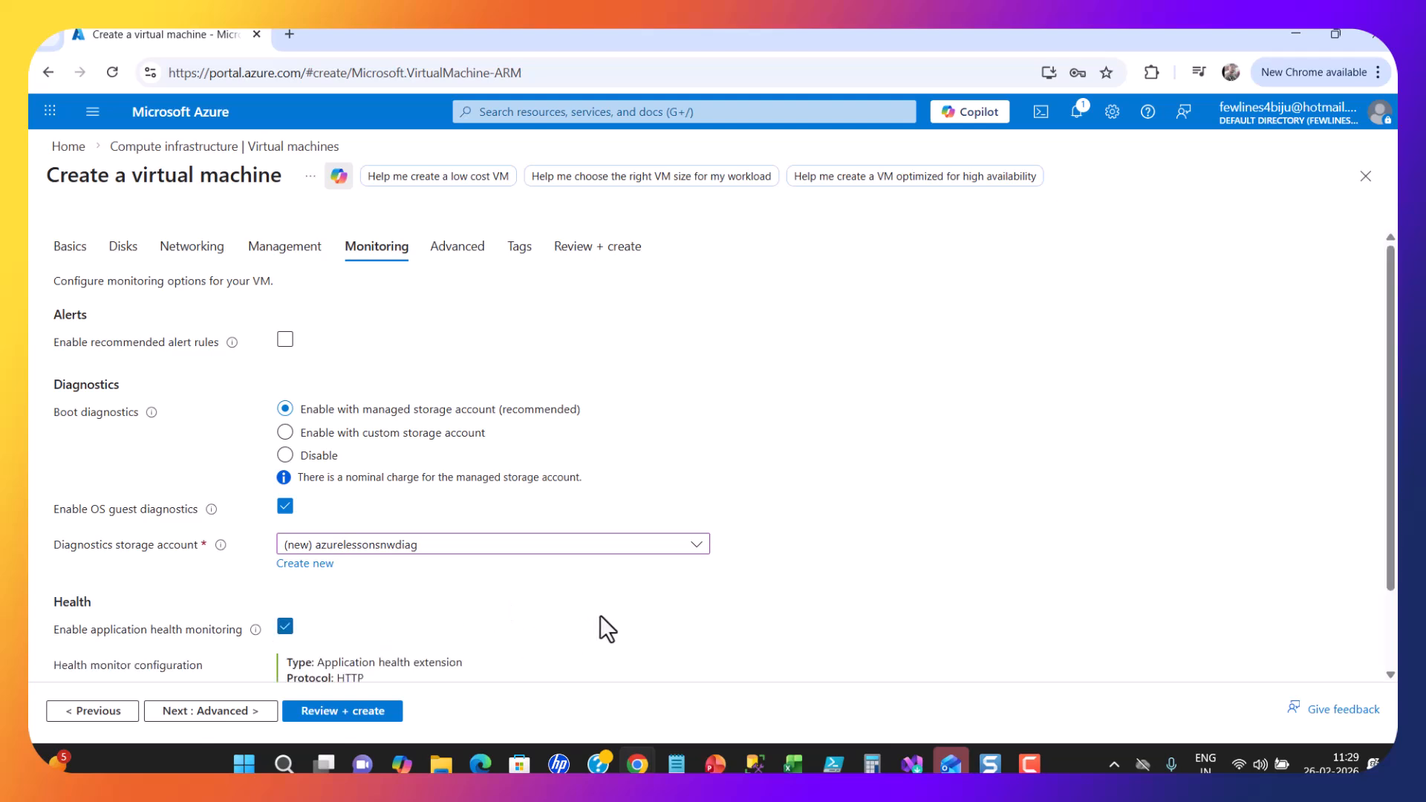
{"action": "scroll", "coordinate": [600, 615], "scroll_direction": "down", "scroll_amount": 1}
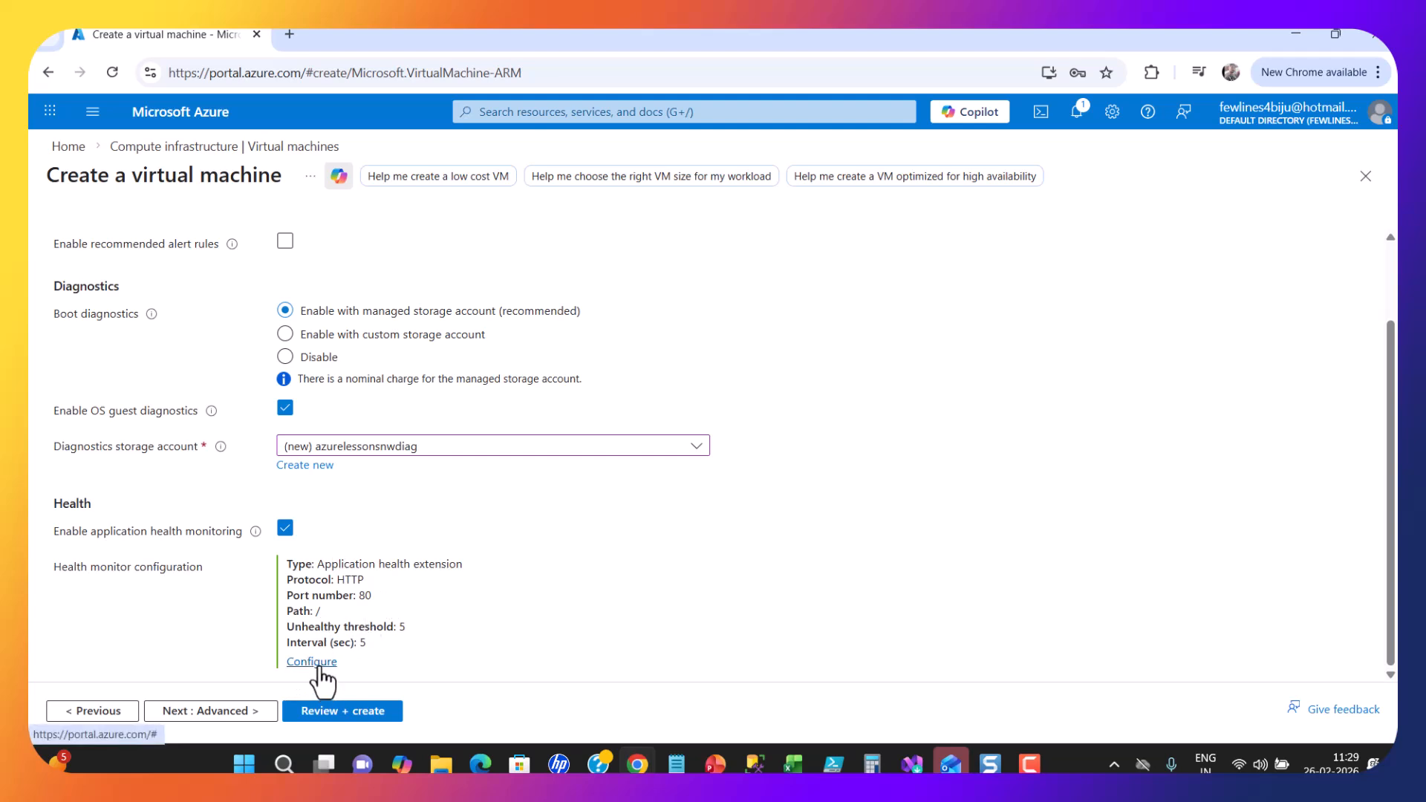
{"action": "left_click", "coordinate": [285, 528]}
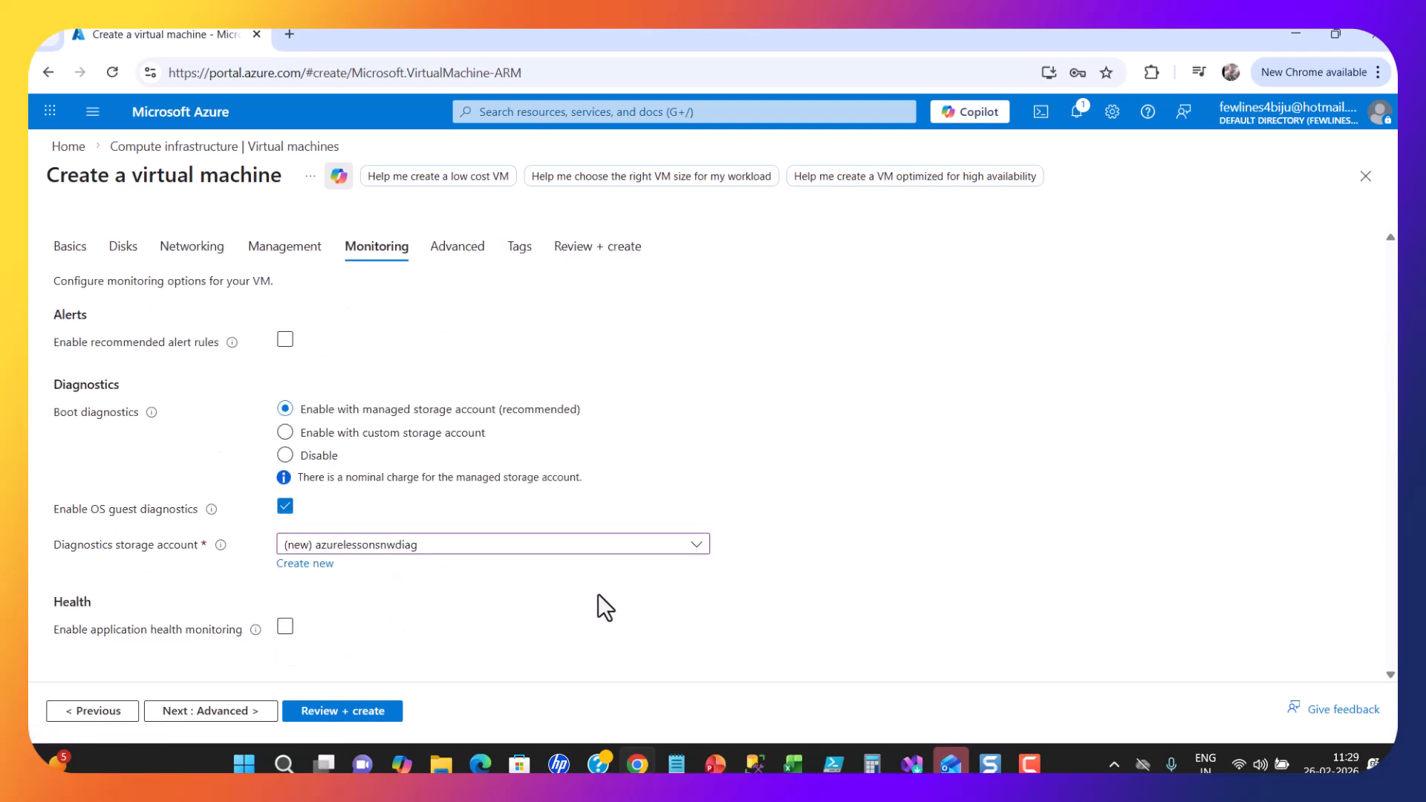
Proceed to the advanced settings and review extensions, custom data, user data, host, capacity reservation and proximity placement options.
{"action": "left_click", "coordinate": [206, 711]}
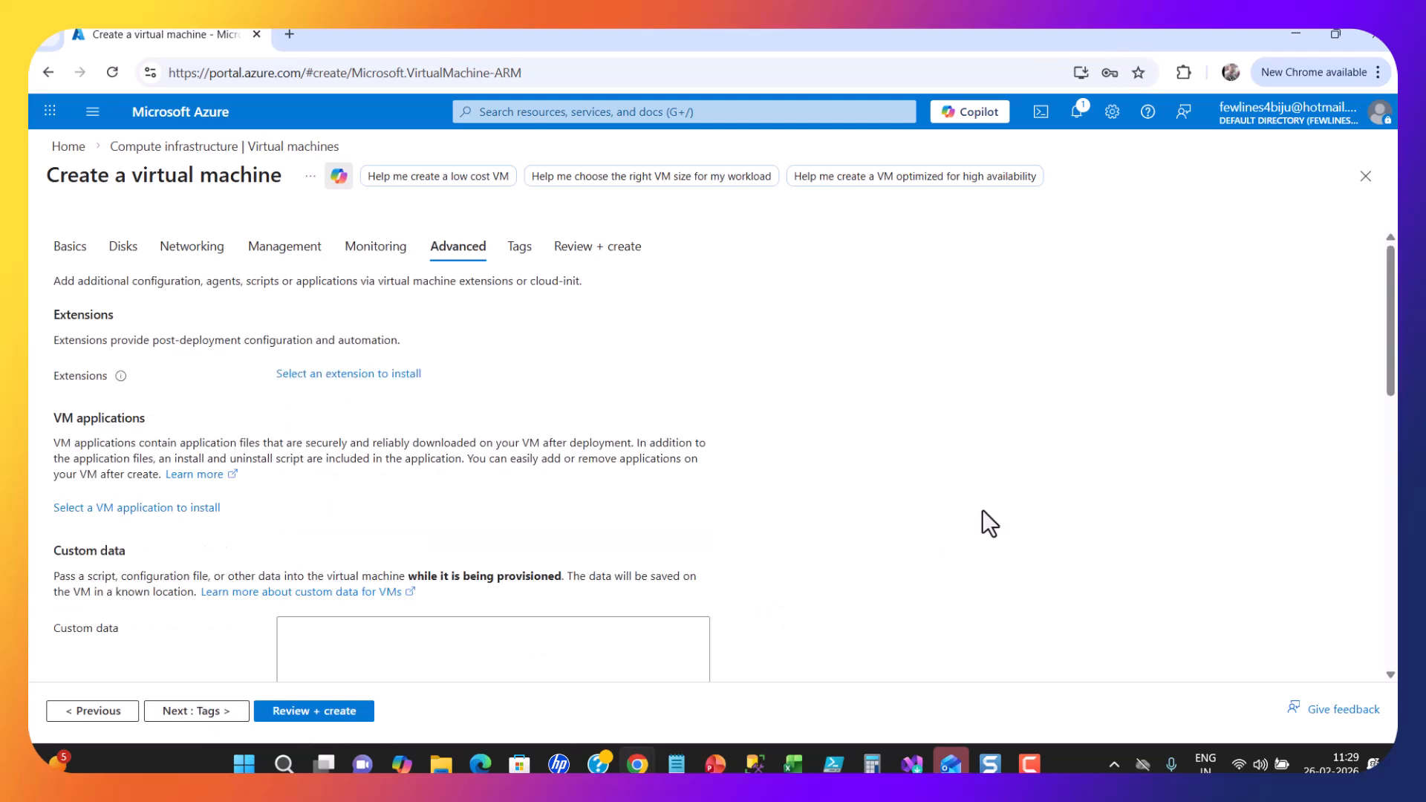
{"action": "scroll", "coordinate": [755, 386], "scroll_direction": "down", "scroll_amount": 3}
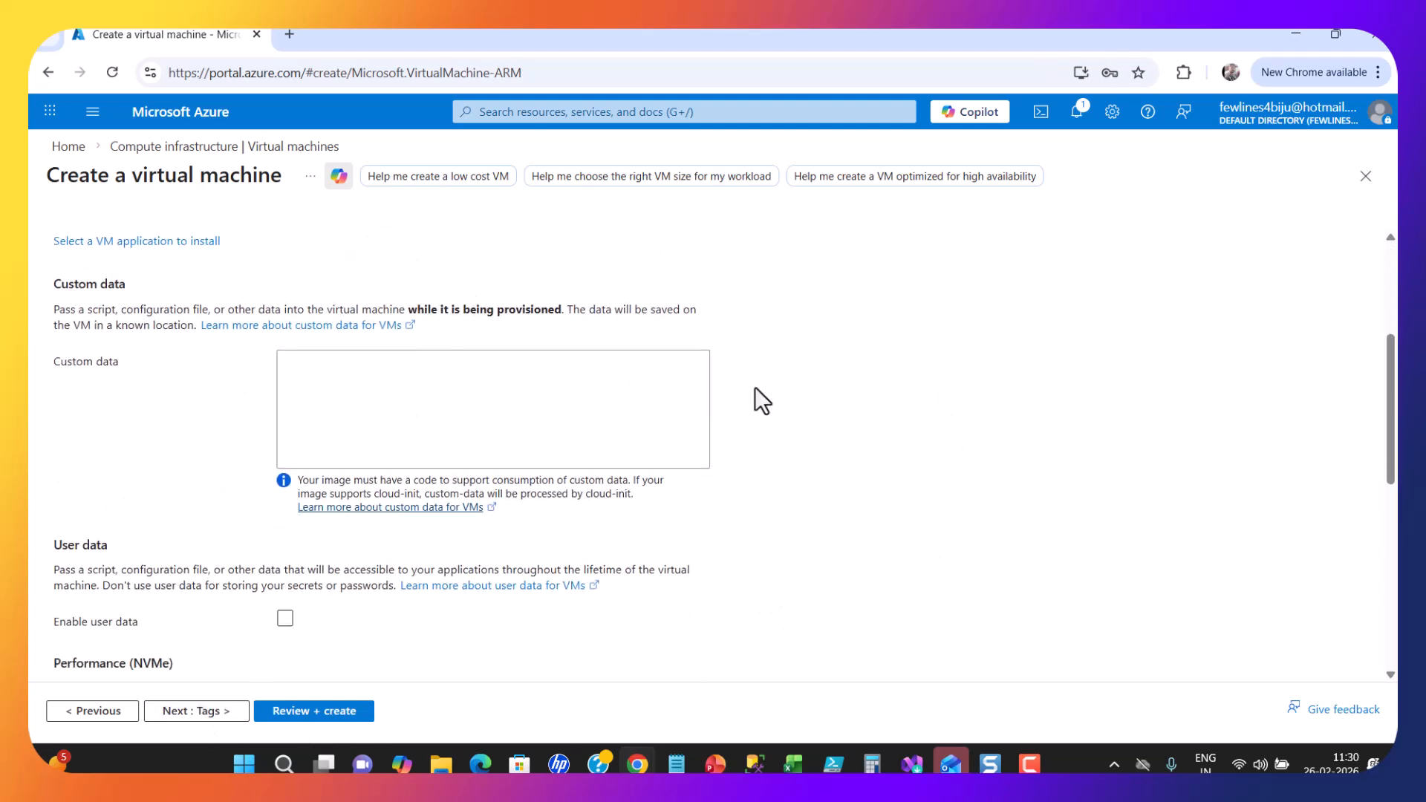
{"action": "scroll", "coordinate": [754, 386], "scroll_direction": "down", "scroll_amount": 3}
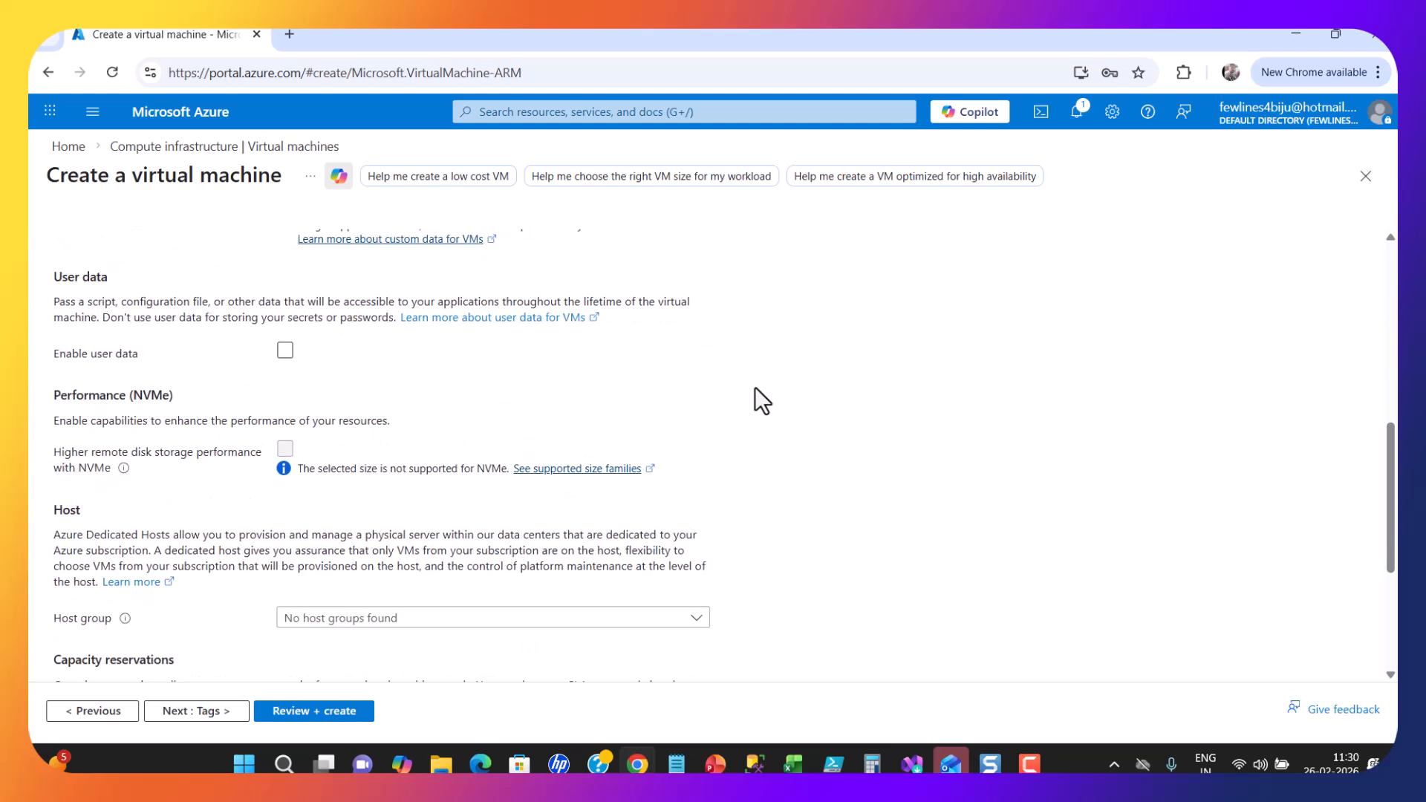
{"action": "scroll", "coordinate": [755, 386], "scroll_direction": "down", "scroll_amount": 3}
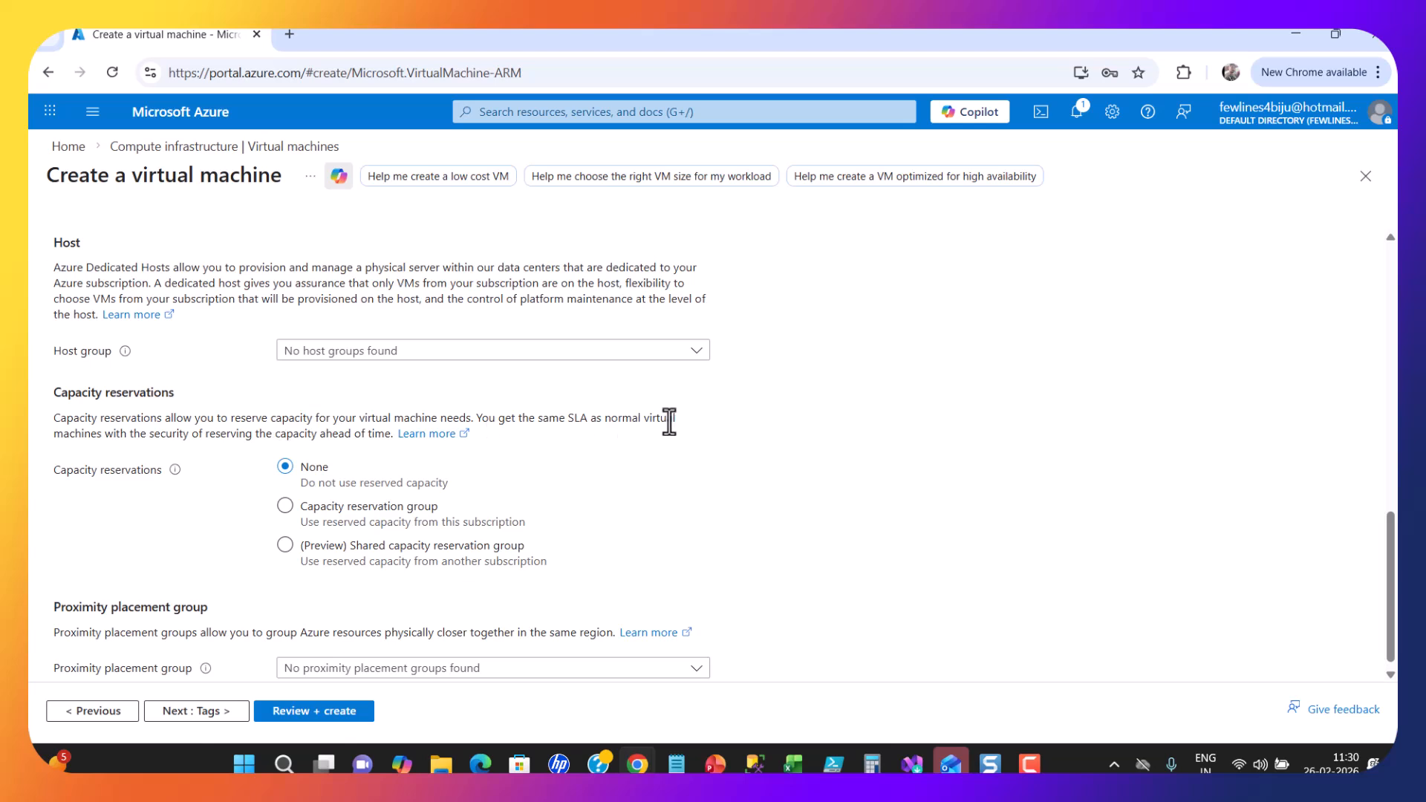
{"action": "scroll", "coordinate": [669, 420], "scroll_direction": "down", "scroll_amount": 1}
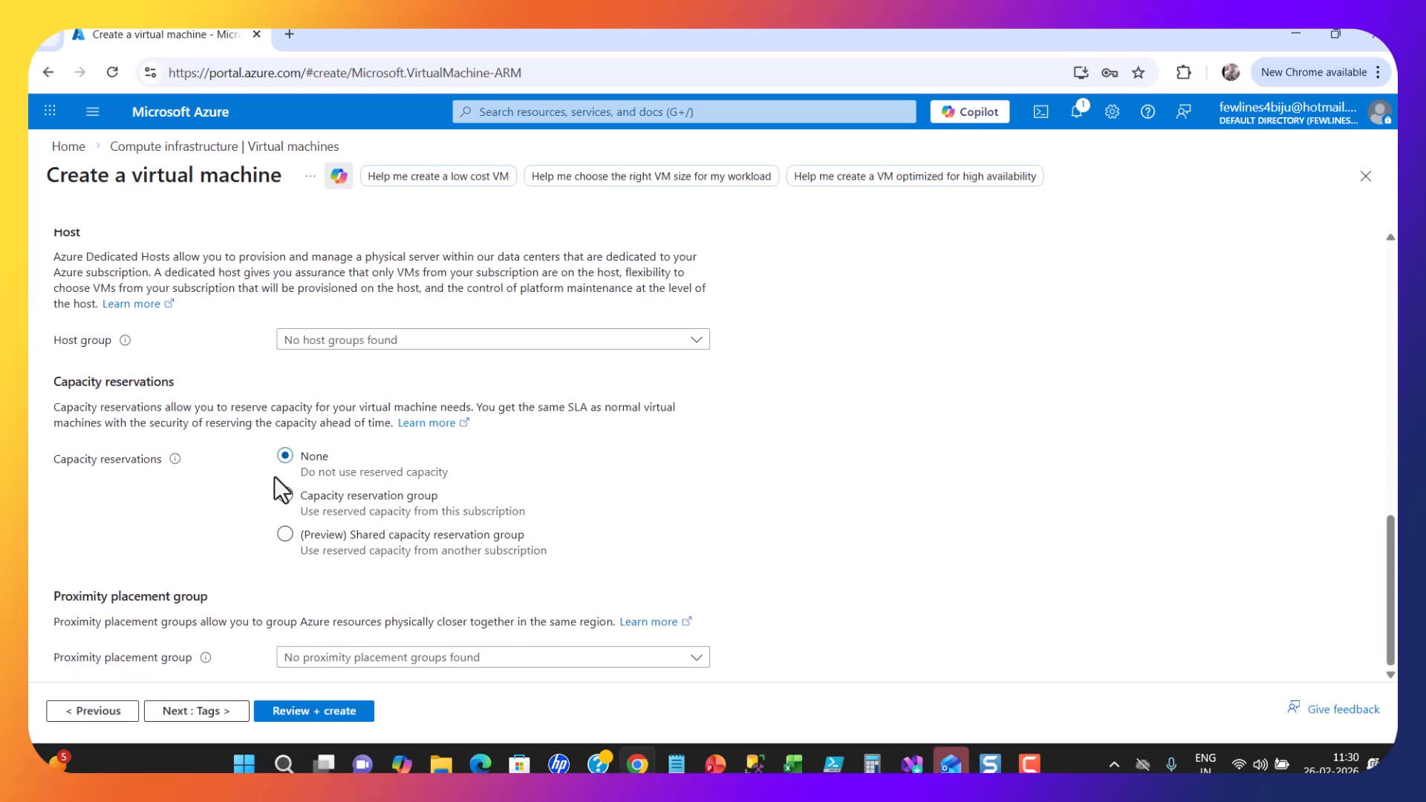
Proceed past the tags without adding any, and run the final validation of the virtual machine configuration.
{"action": "left_click", "coordinate": [195, 711]}
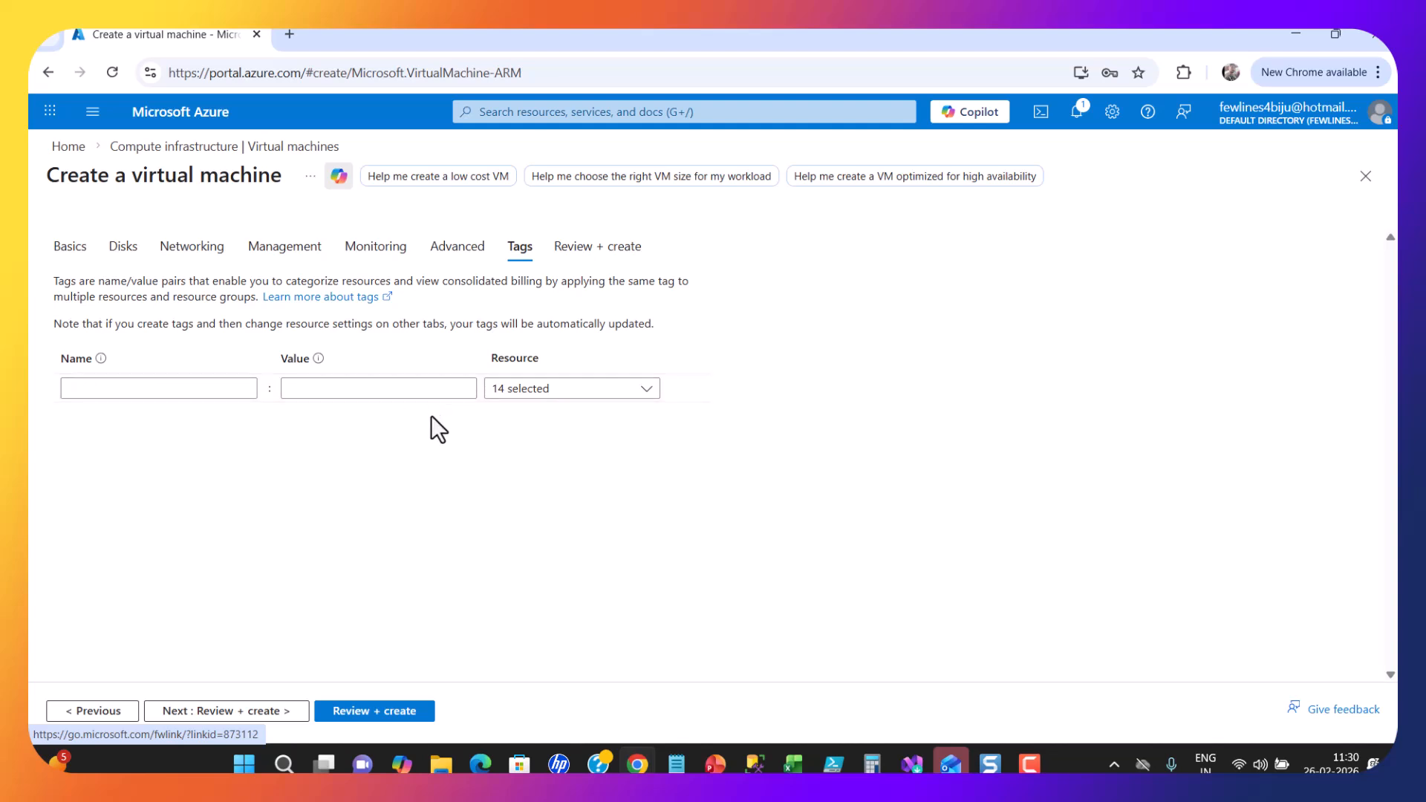
{"action": "left_click", "coordinate": [214, 714]}
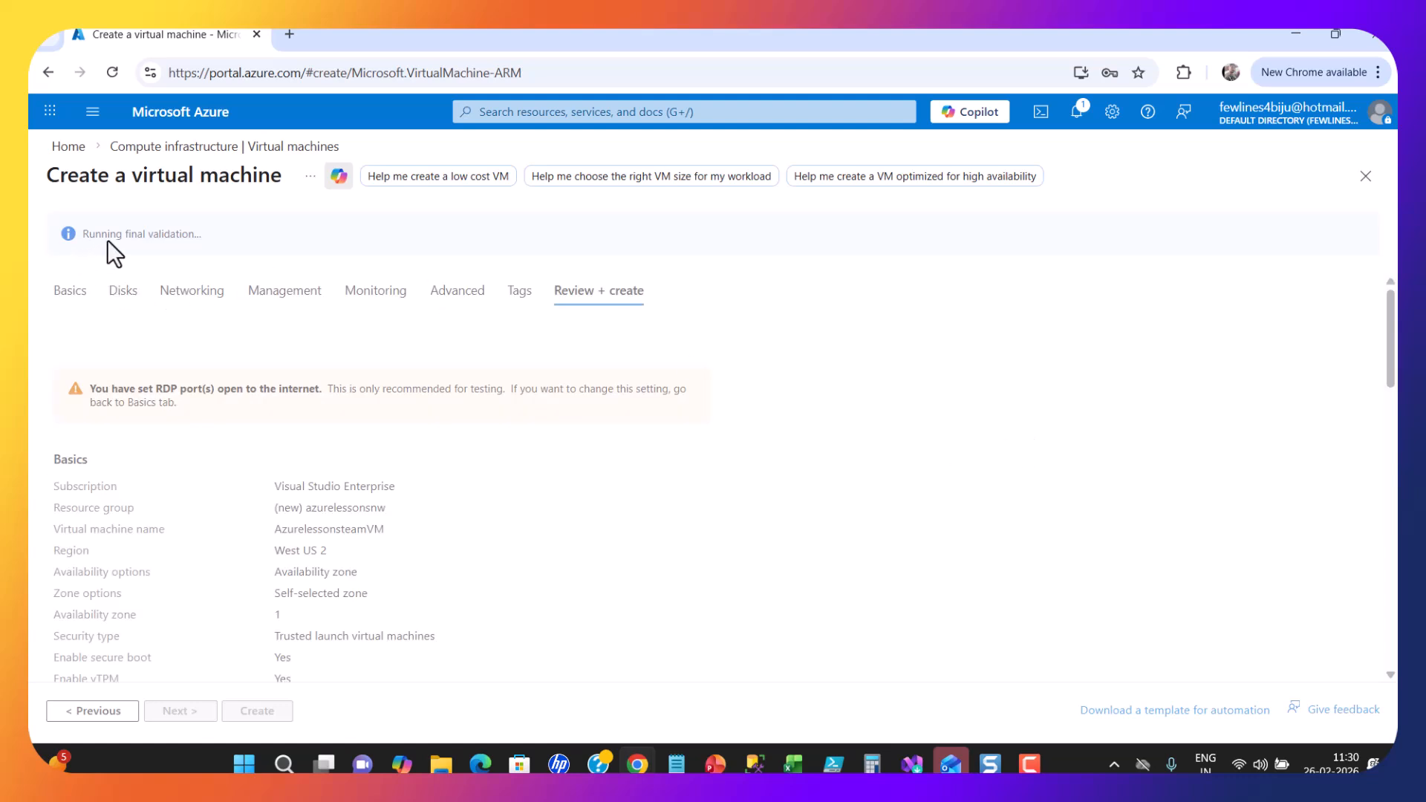
{"action": "left_click_drag", "start_coordinate": [228, 237], "coordinate": [81, 238]}
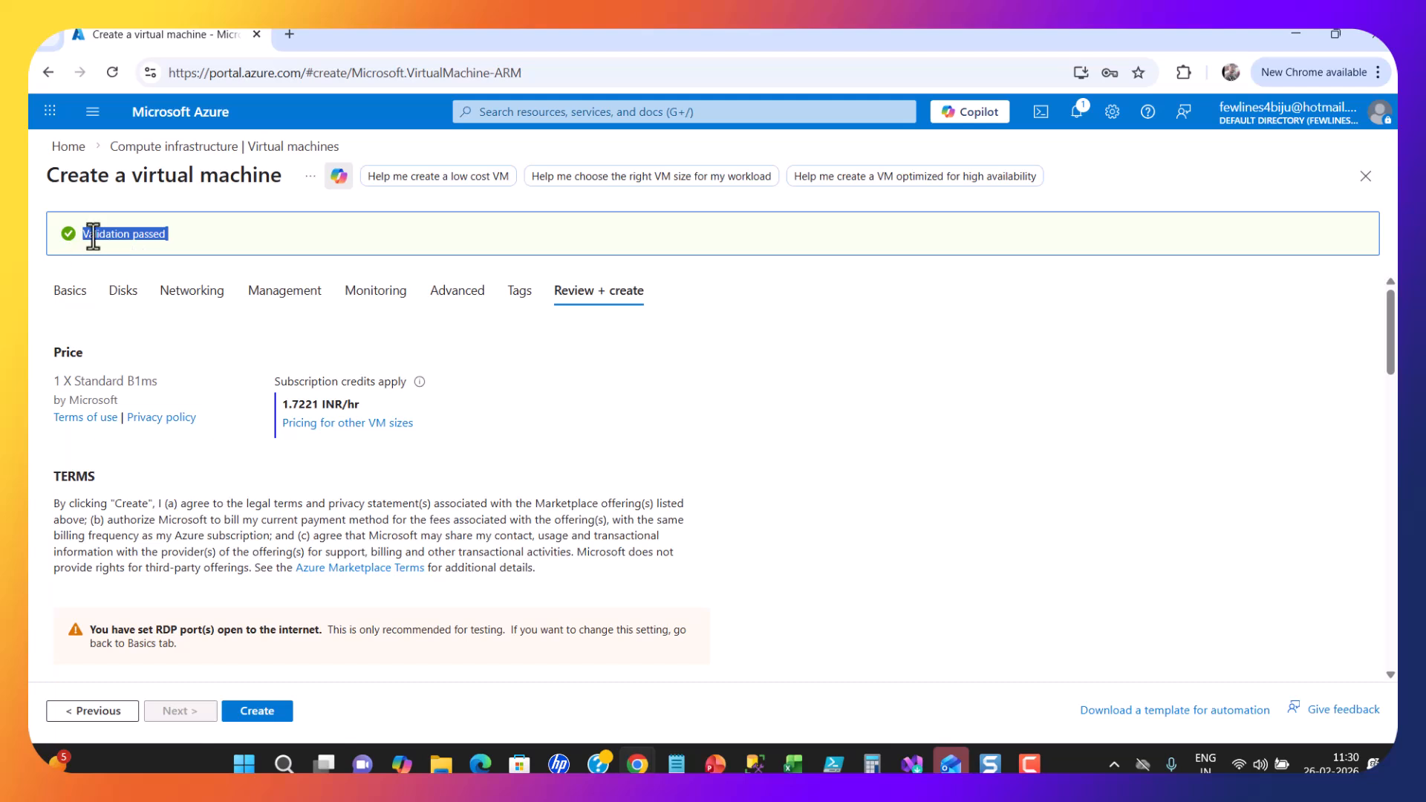
{"action": "left_click", "coordinate": [1162, 401]}
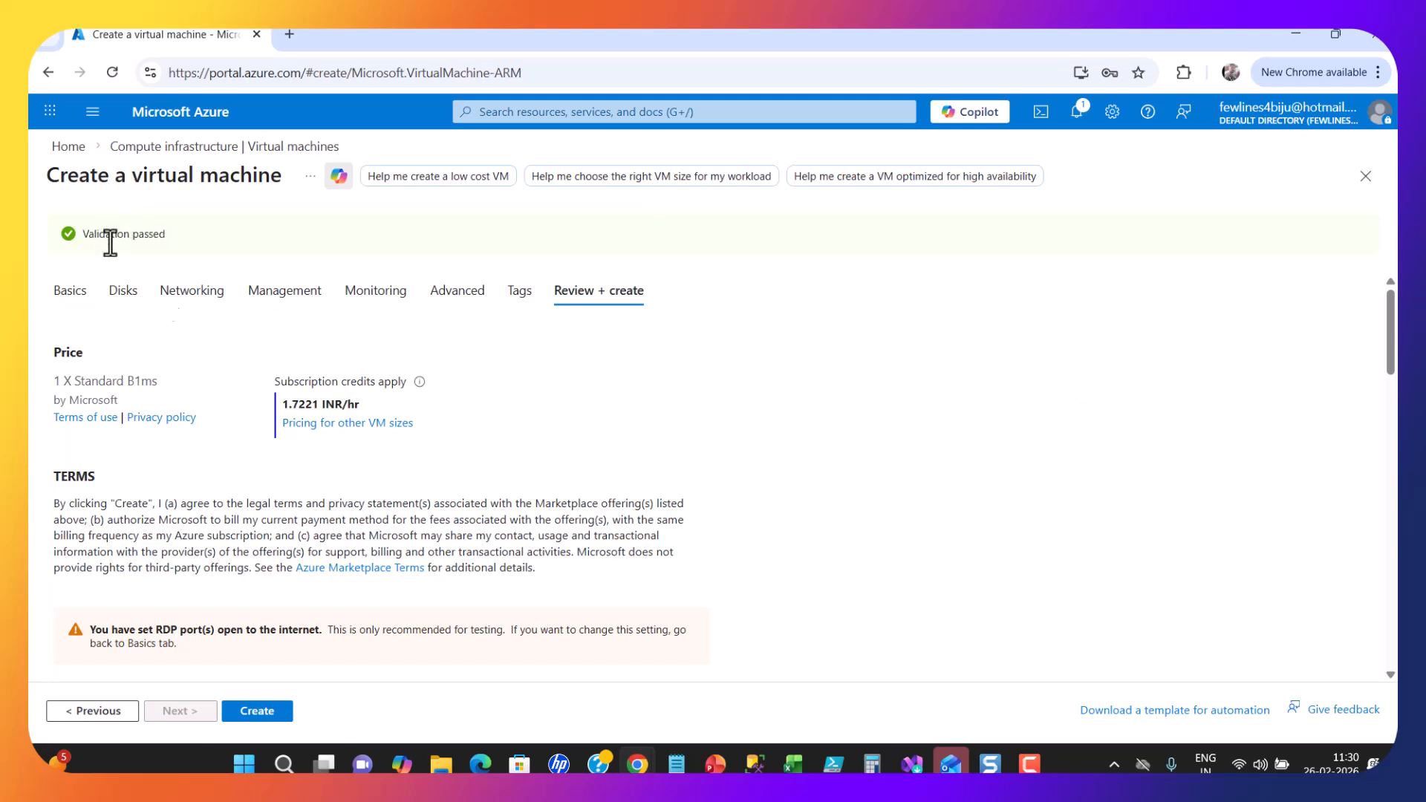
Review the configuration summary, covering the basics, disks, networking, management, monitoring and advanced sections.
{"action": "scroll", "coordinate": [269, 367], "scroll_direction": "down", "scroll_amount": 5}
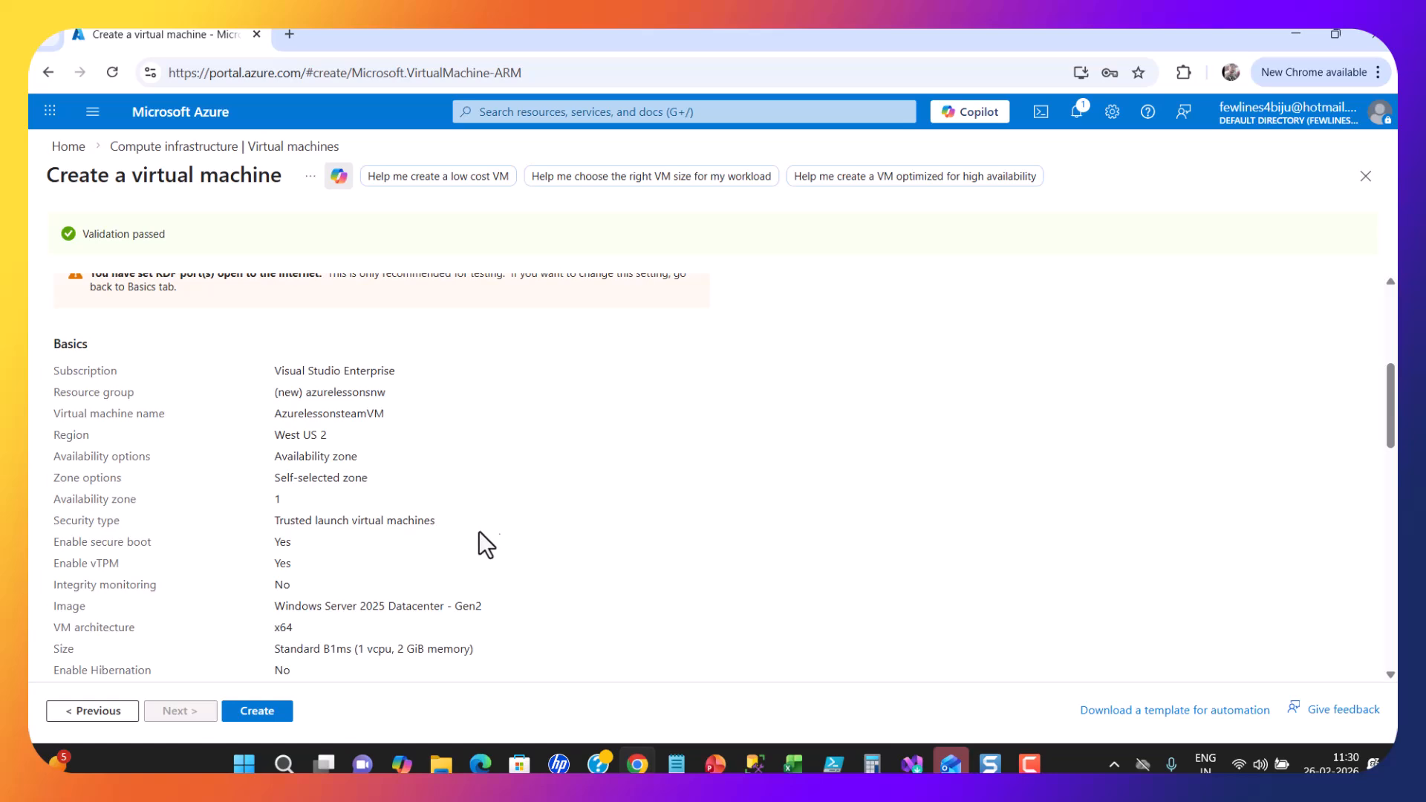
{"action": "scroll", "coordinate": [509, 493], "scroll_direction": "up", "scroll_amount": 5}
{"action": "scroll", "coordinate": [510, 492], "scroll_direction": "down", "scroll_amount": 5}
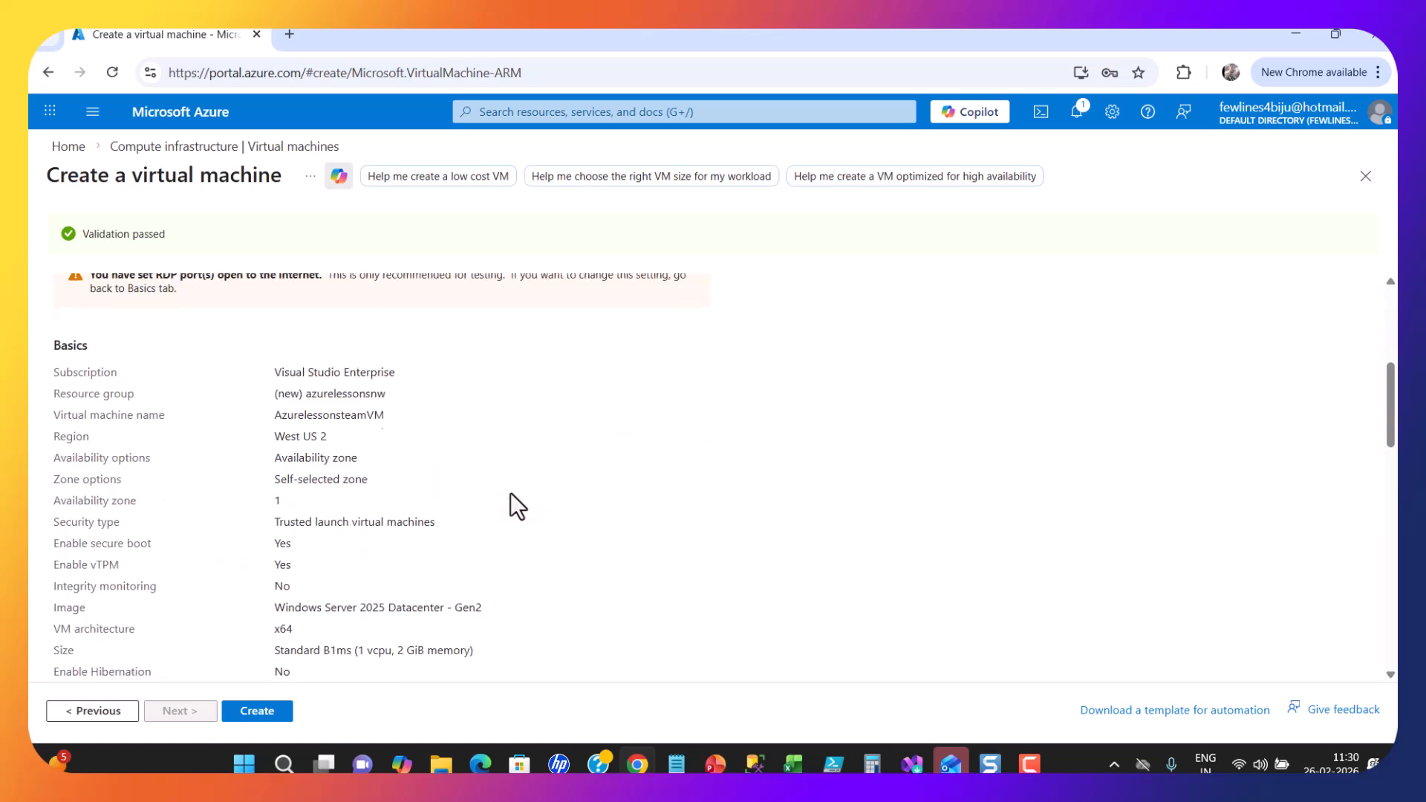
{"action": "scroll", "coordinate": [511, 492], "scroll_direction": "up", "scroll_amount": 4}
{"action": "scroll", "coordinate": [778, 492], "scroll_direction": "down", "scroll_amount": 3}
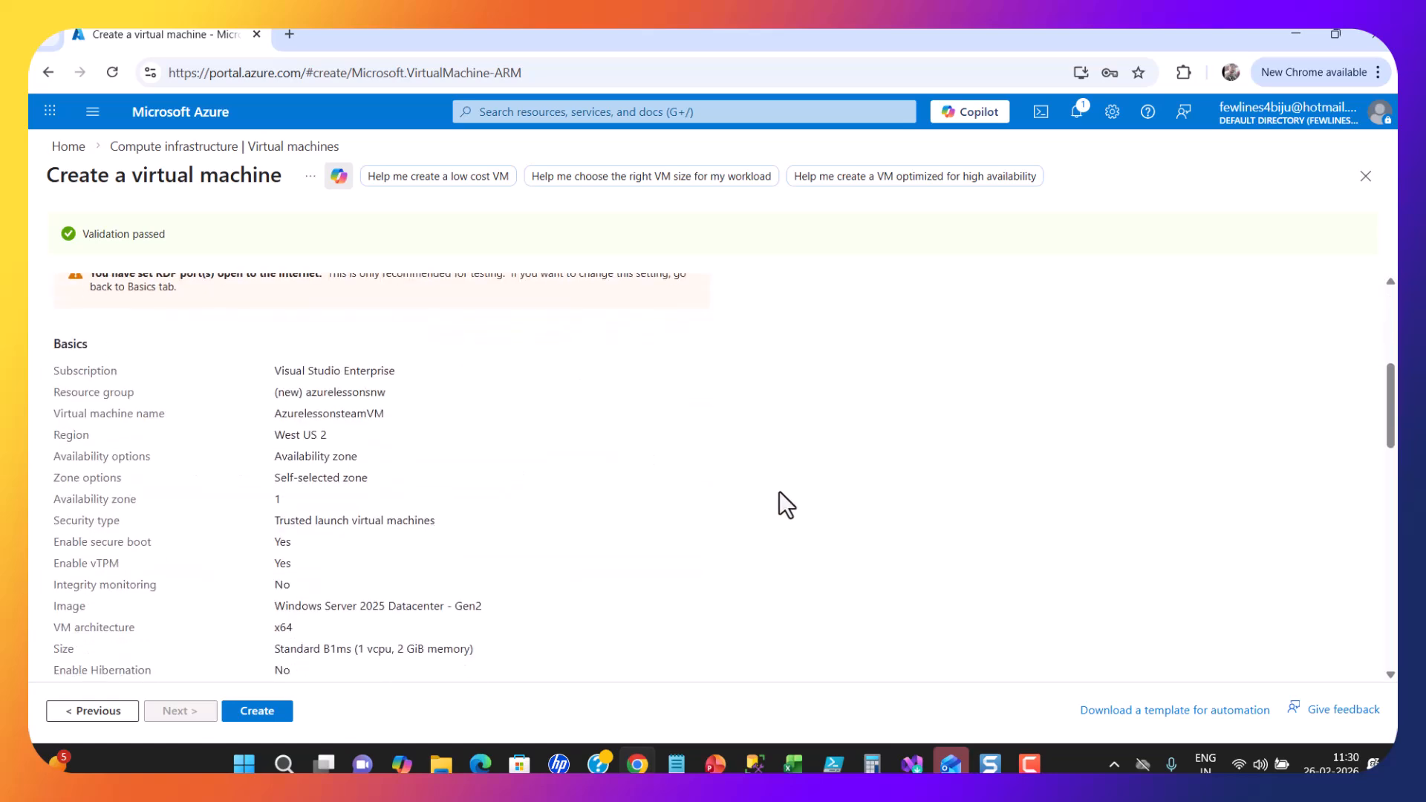
{"action": "left_click_drag", "start_coordinate": [49, 370], "coordinate": [397, 586]}
{"action": "scroll", "coordinate": [397, 587], "scroll_direction": "down", "scroll_amount": 4}
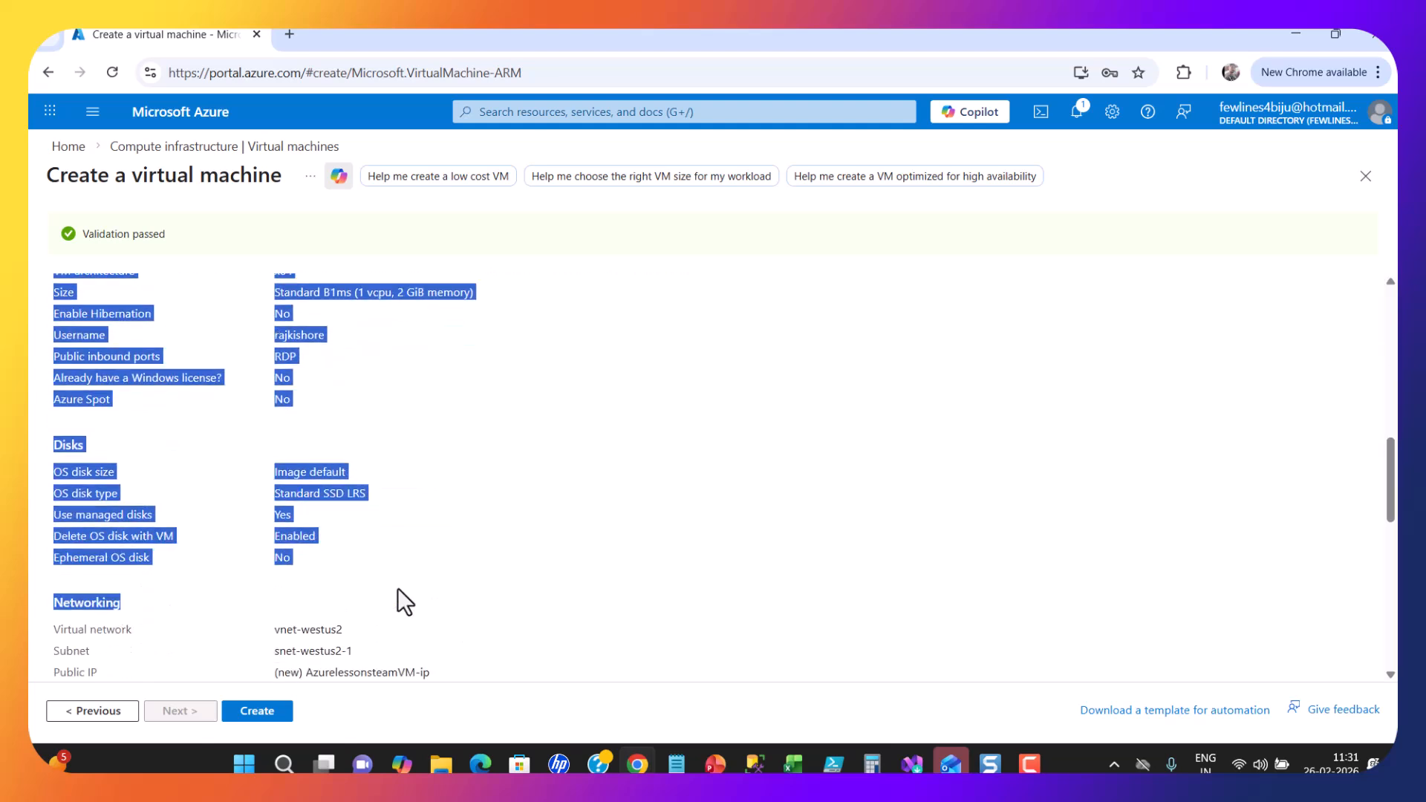
{"action": "left_click", "coordinate": [938, 443]}
{"action": "scroll", "coordinate": [353, 639], "scroll_direction": "down", "scroll_amount": 3}
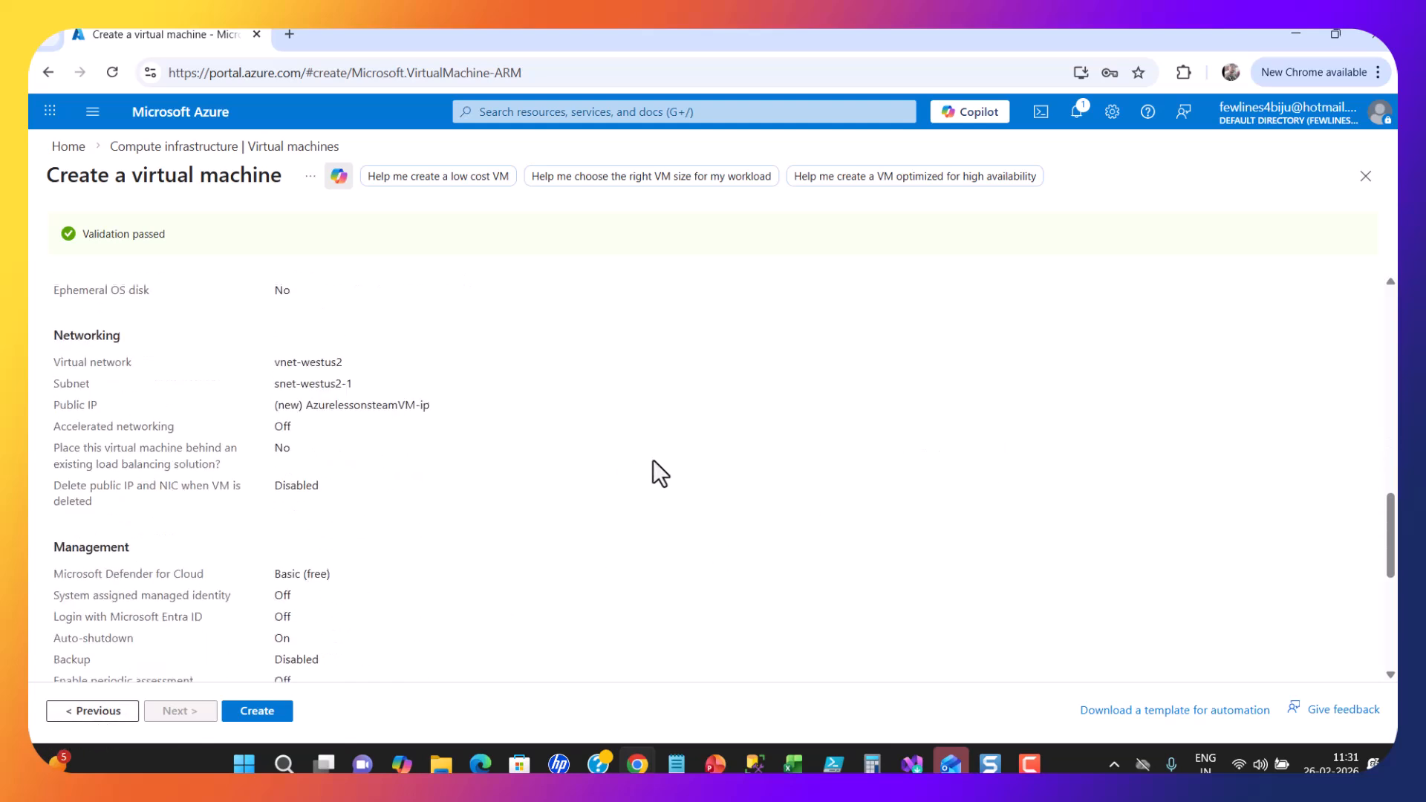
{"action": "scroll", "coordinate": [653, 462], "scroll_direction": "down", "scroll_amount": 4}
{"action": "scroll", "coordinate": [653, 460], "scroll_direction": "down", "scroll_amount": 1}
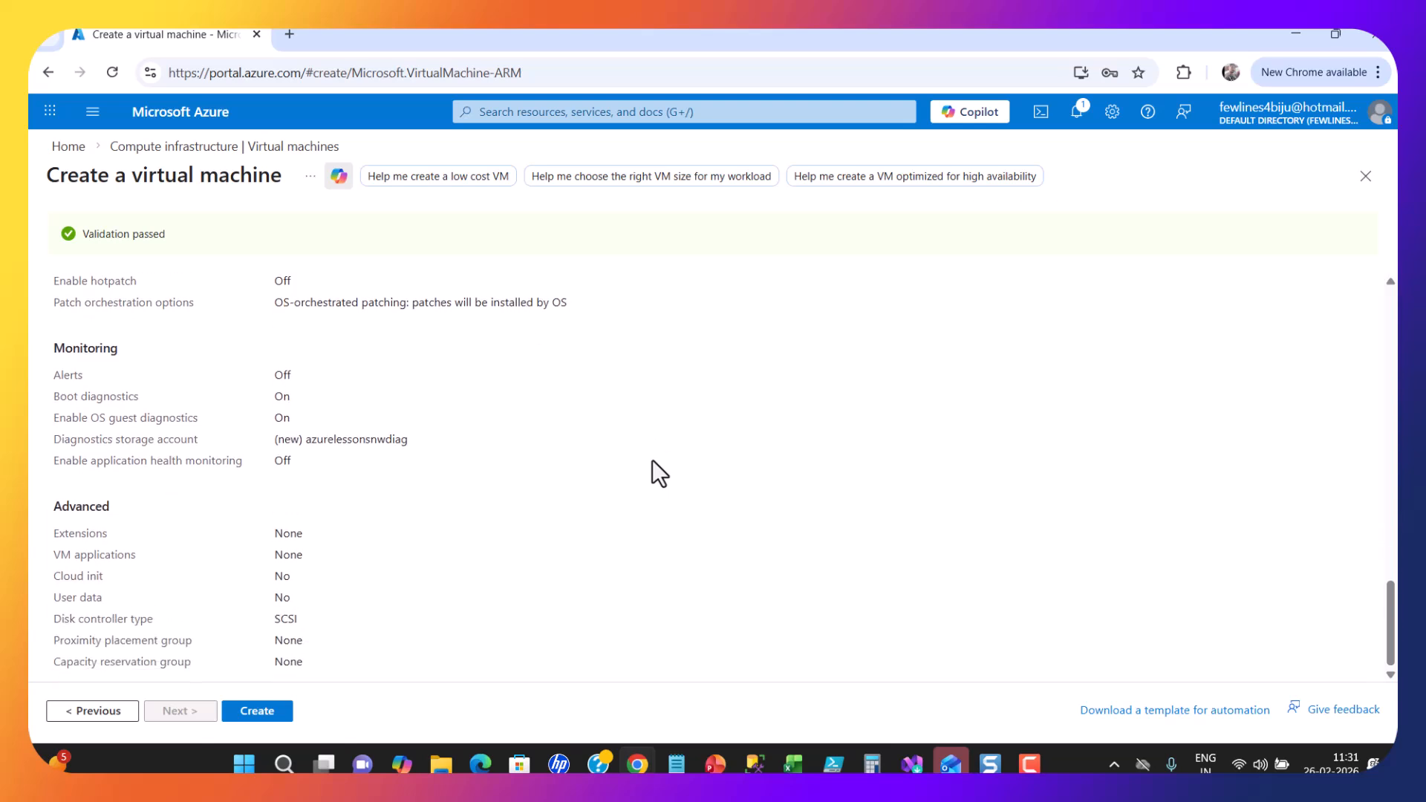
Recheck the validation status and configuration summary, and create the virtual machine AzurelessonsteamVM.
{"action": "scroll", "coordinate": [652, 460], "scroll_direction": "up", "scroll_amount": 10}
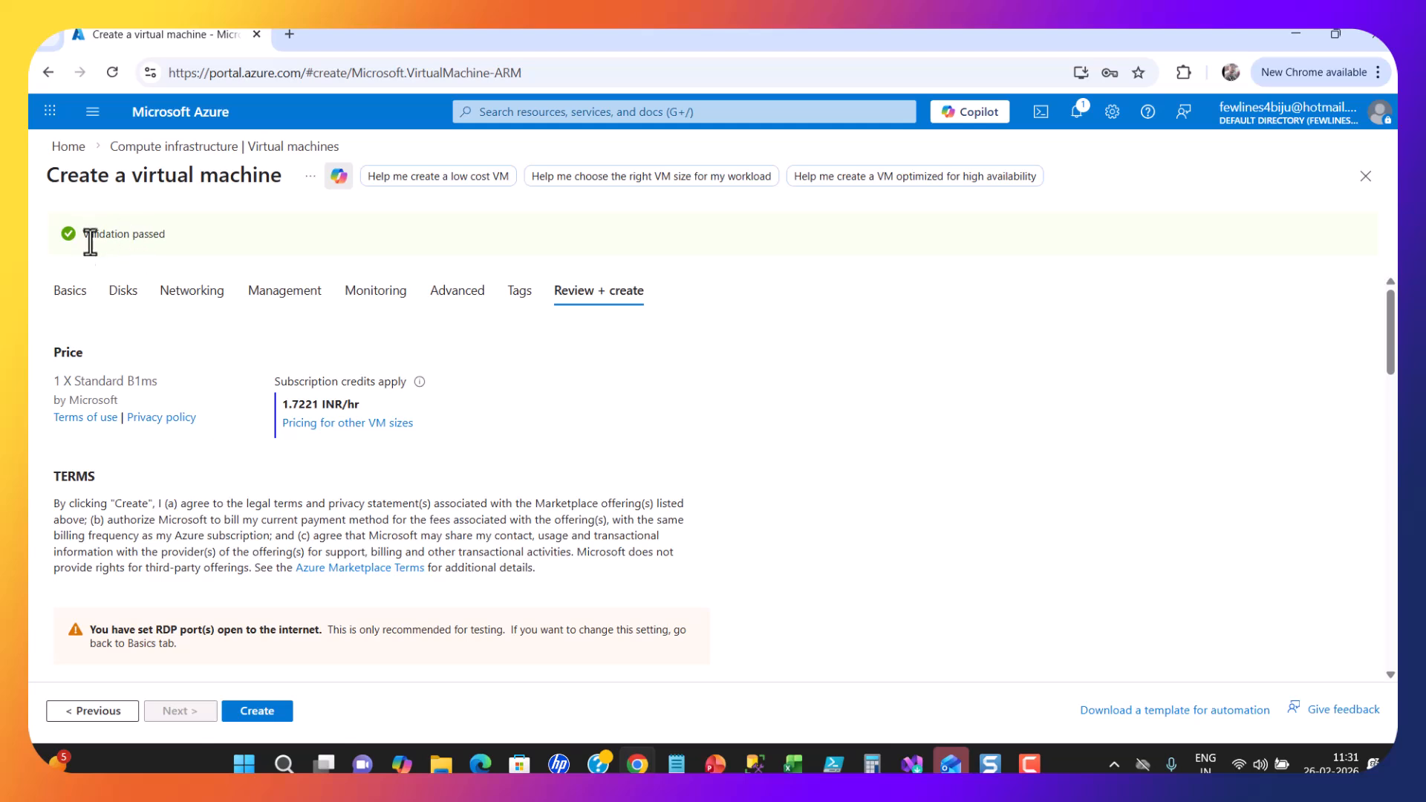
{"action": "scroll", "coordinate": [569, 531], "scroll_direction": "down", "scroll_amount": 14}
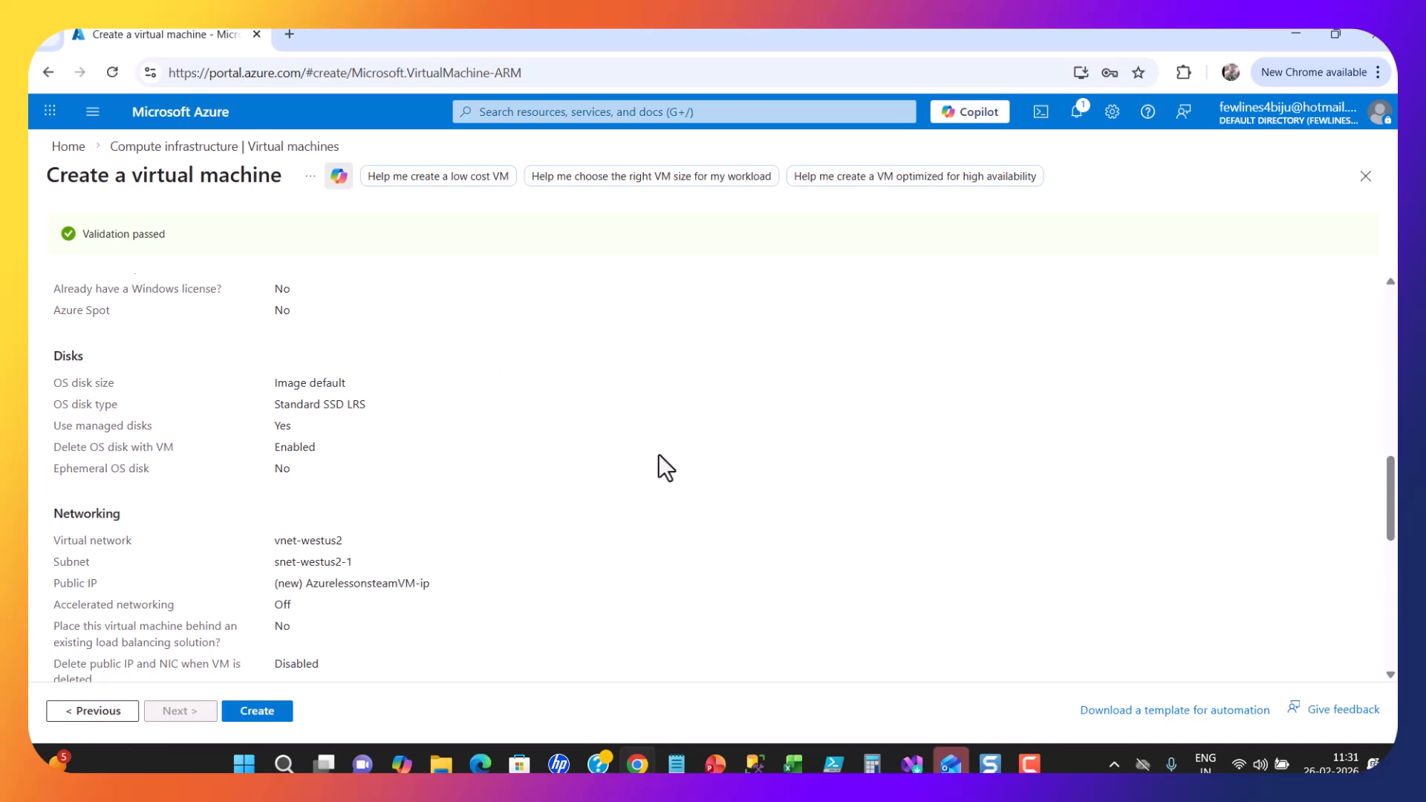
{"action": "scroll", "coordinate": [658, 453], "scroll_direction": "down", "scroll_amount": 6}
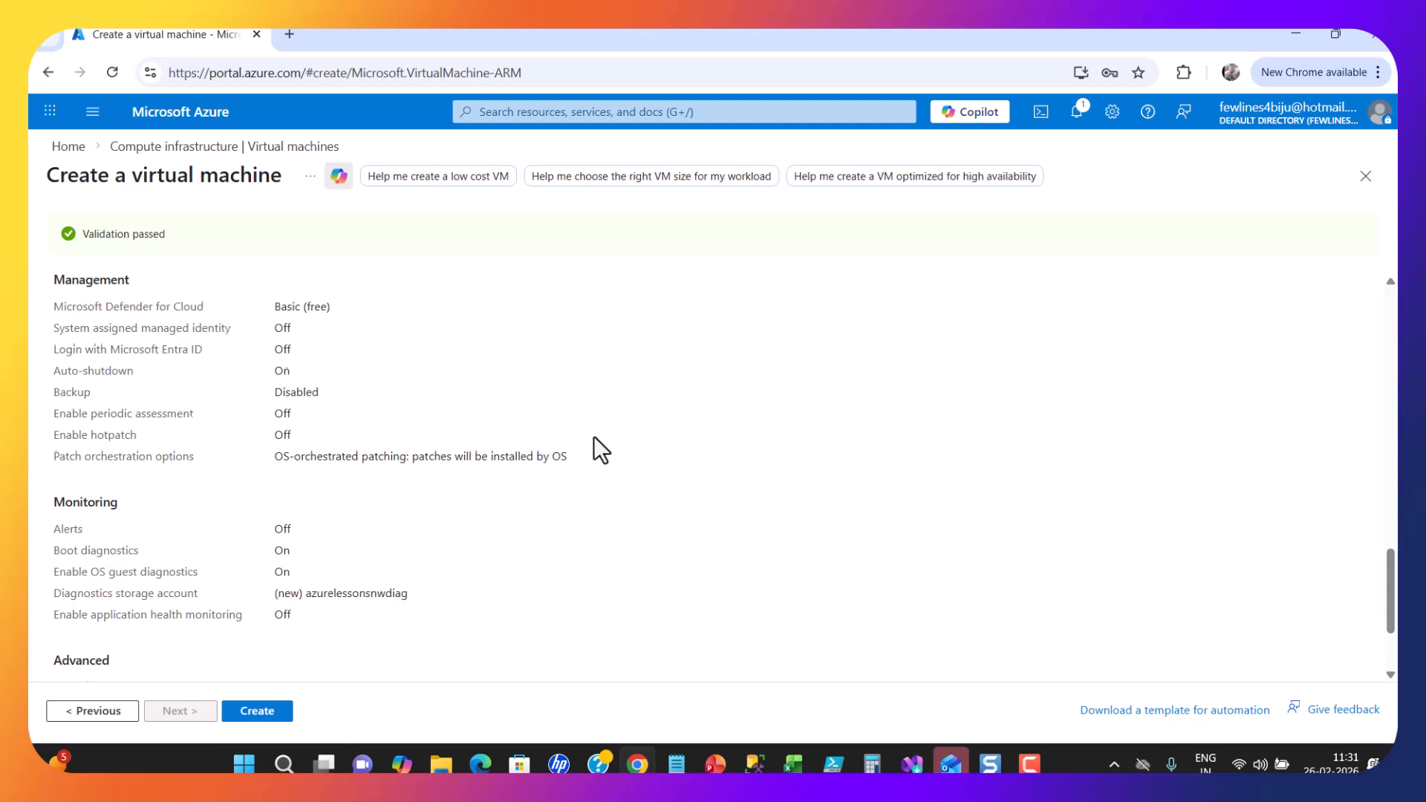
{"action": "scroll", "coordinate": [594, 437], "scroll_direction": "down", "scroll_amount": 2}
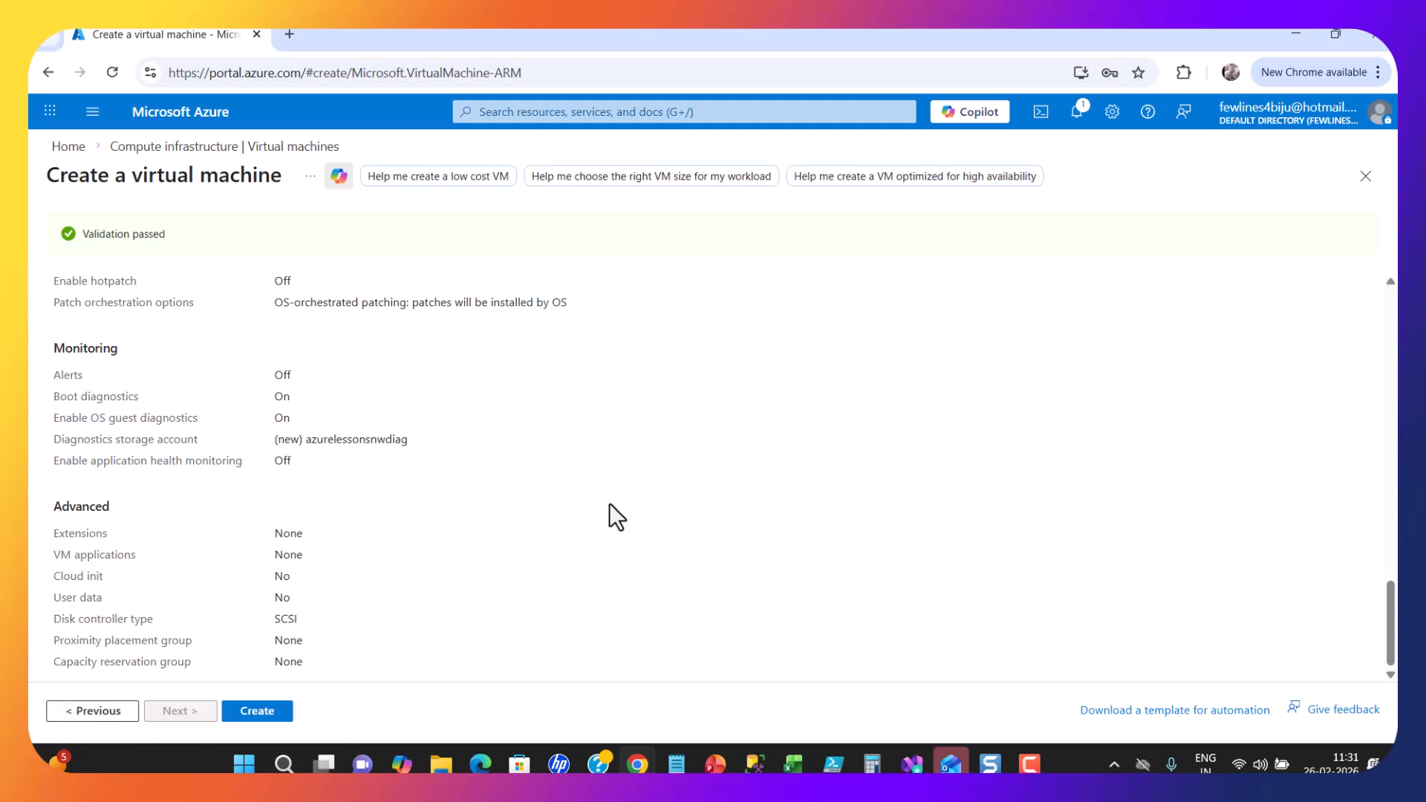
{"action": "scroll", "coordinate": [609, 502], "scroll_direction": "up", "scroll_amount": 15}
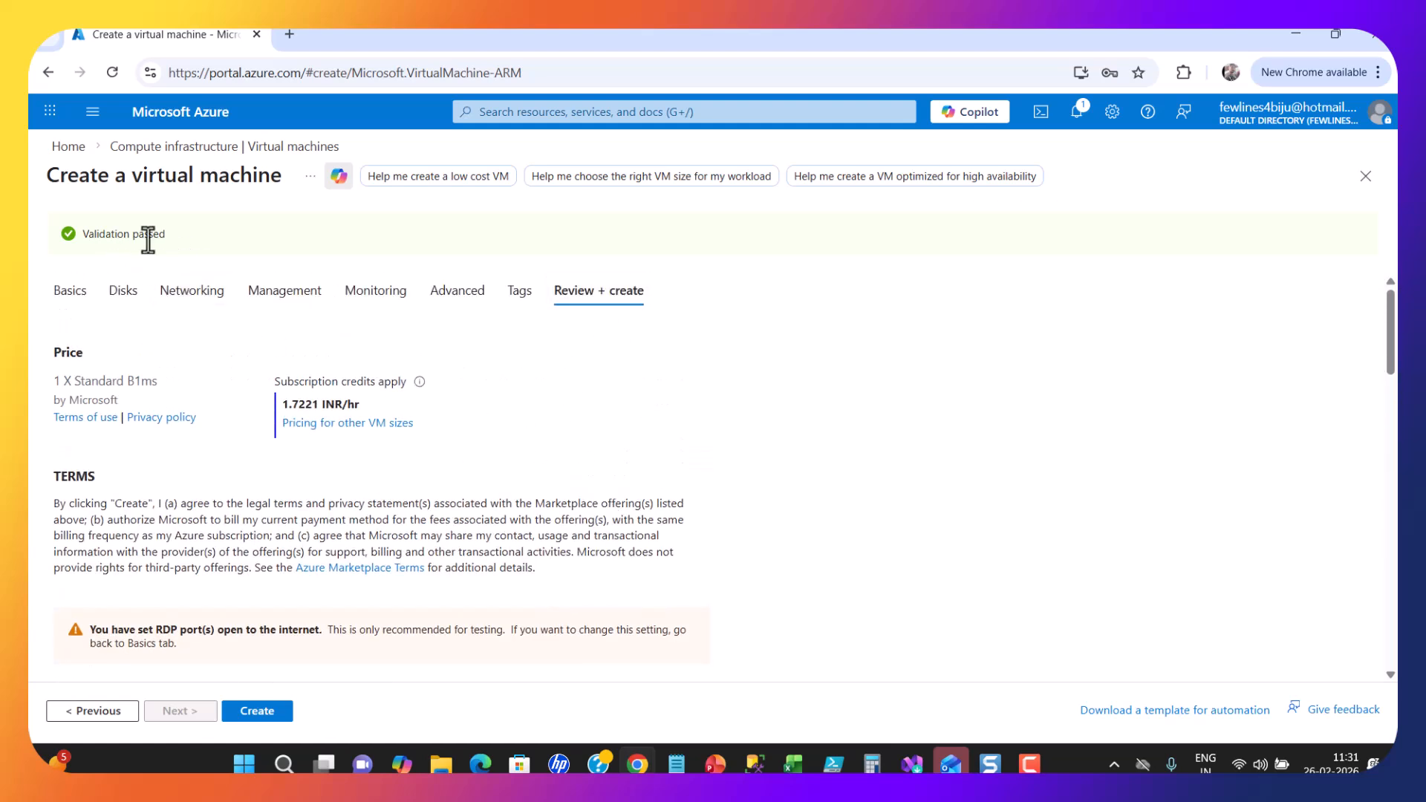
{"action": "scroll", "coordinate": [602, 466], "scroll_direction": "down", "scroll_amount": 3}
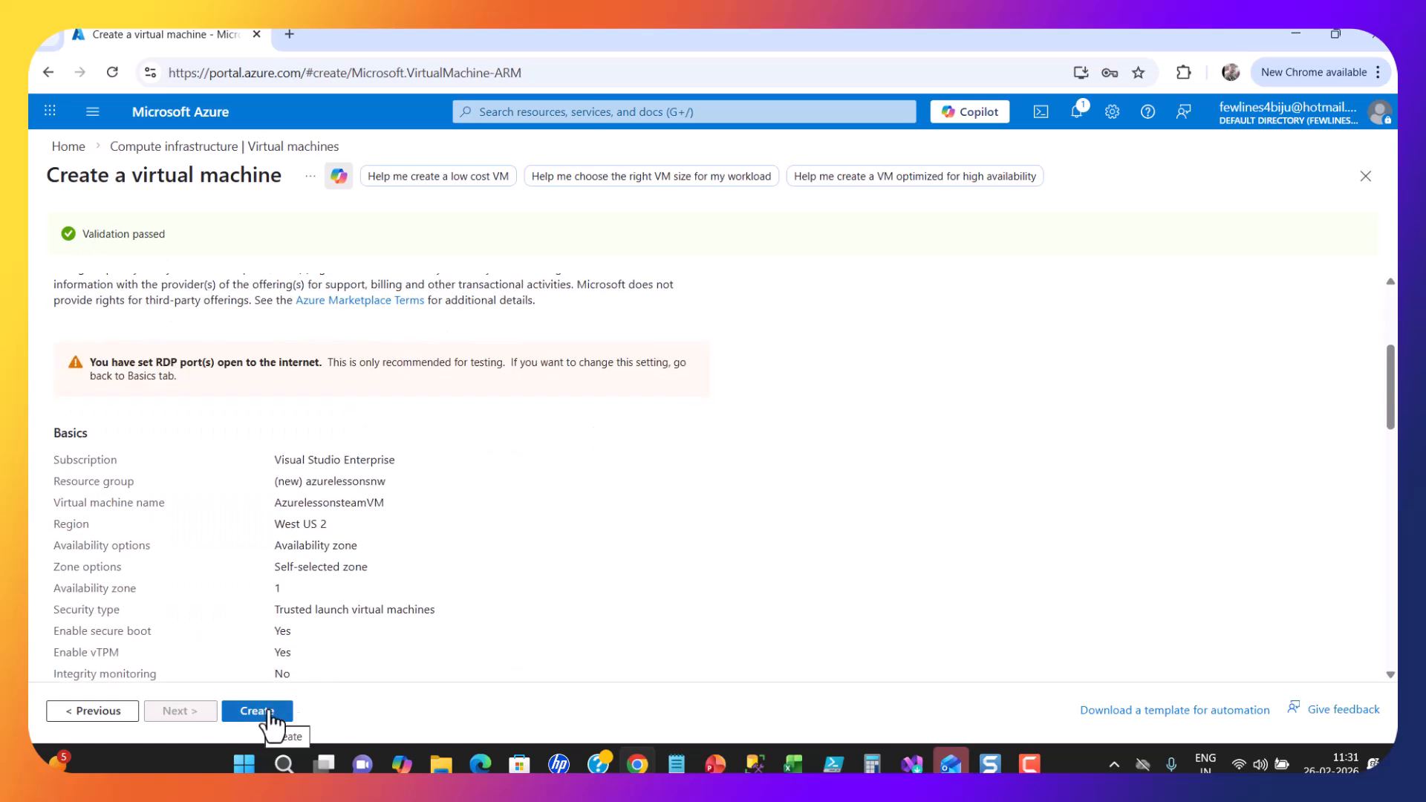
{"action": "scroll", "coordinate": [661, 530], "scroll_direction": "up", "scroll_amount": 3}
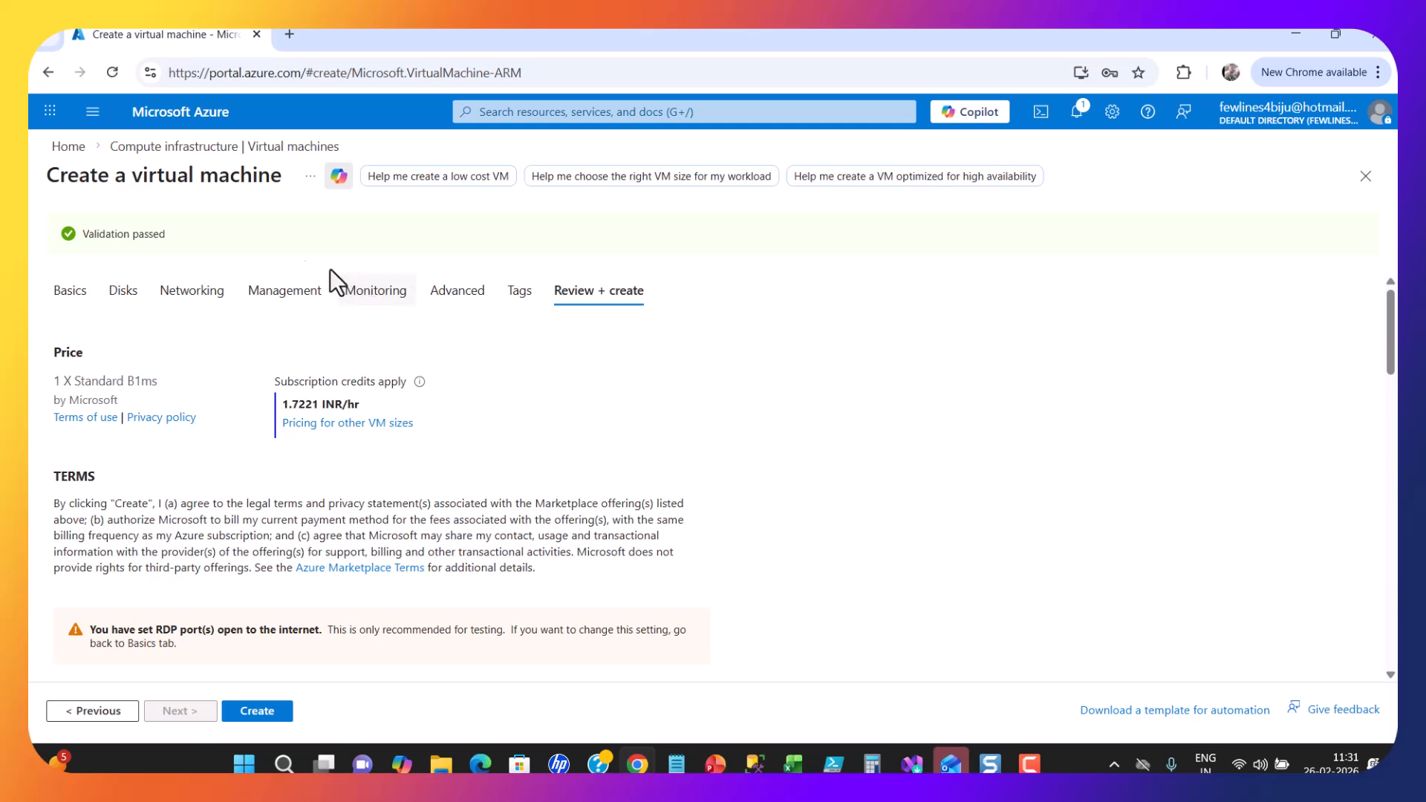
{"action": "scroll", "coordinate": [395, 634], "scroll_direction": "down", "scroll_amount": 3}
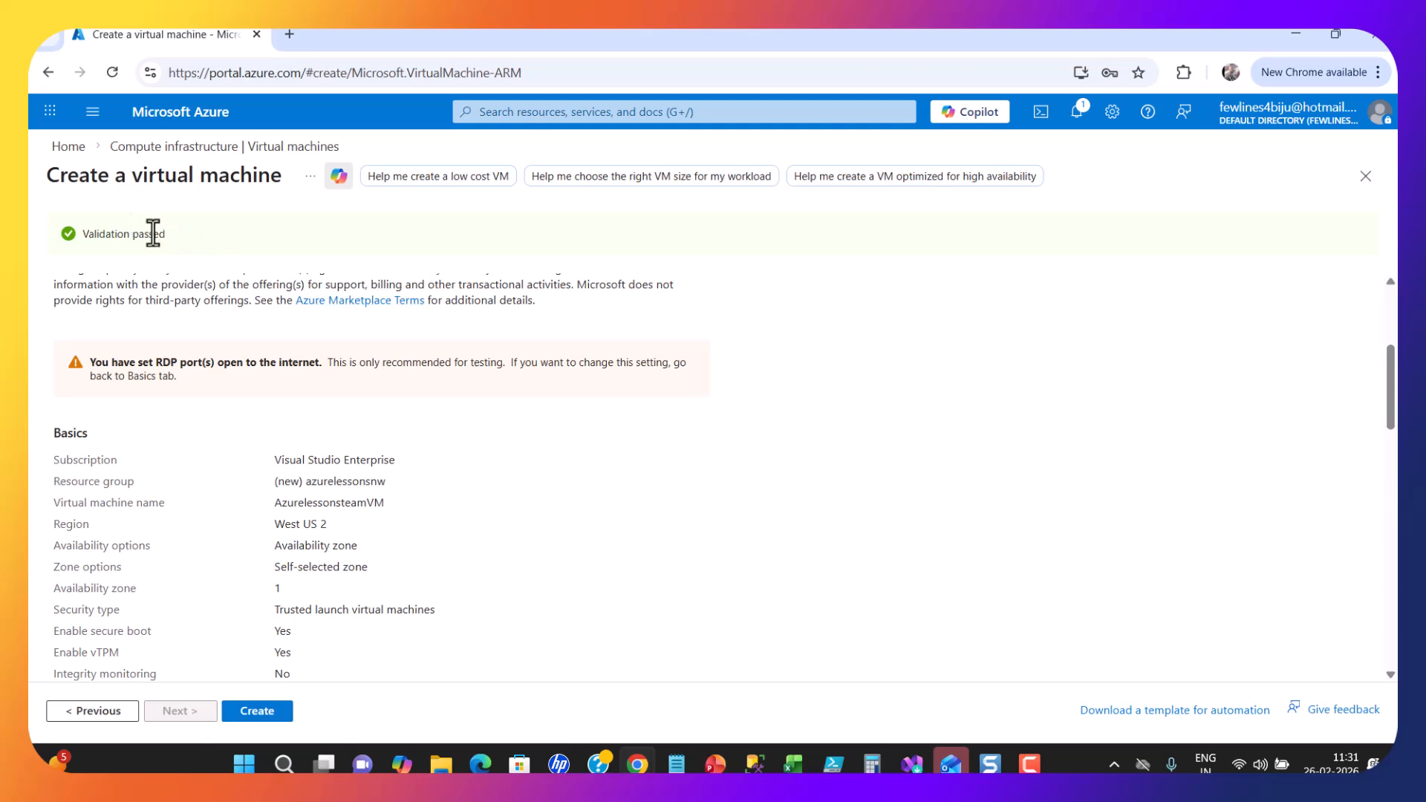
{"action": "scroll", "coordinate": [470, 594], "scroll_direction": "down", "scroll_amount": 5}
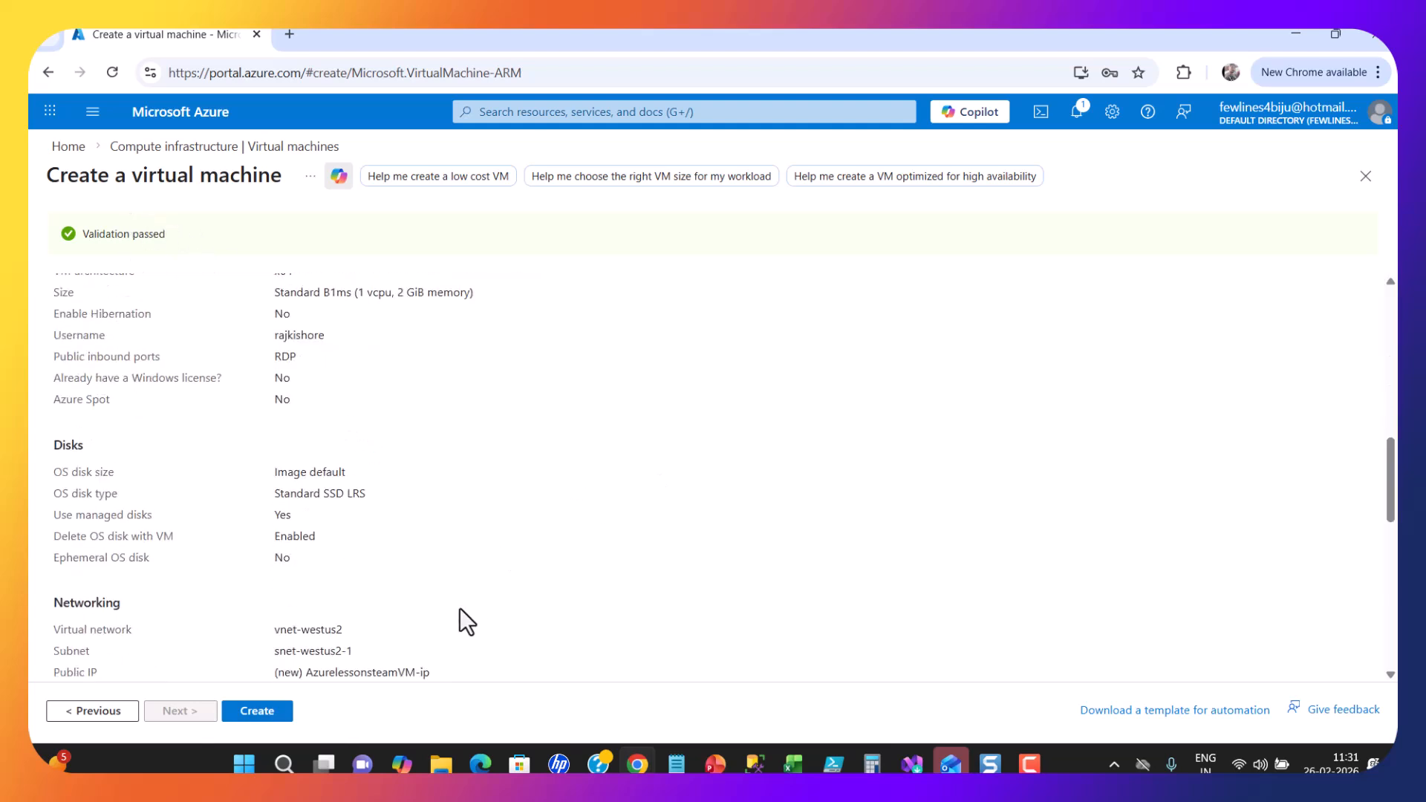
{"action": "scroll", "coordinate": [386, 658], "scroll_direction": "down", "scroll_amount": 4}
{"action": "left_click", "coordinate": [266, 713]}
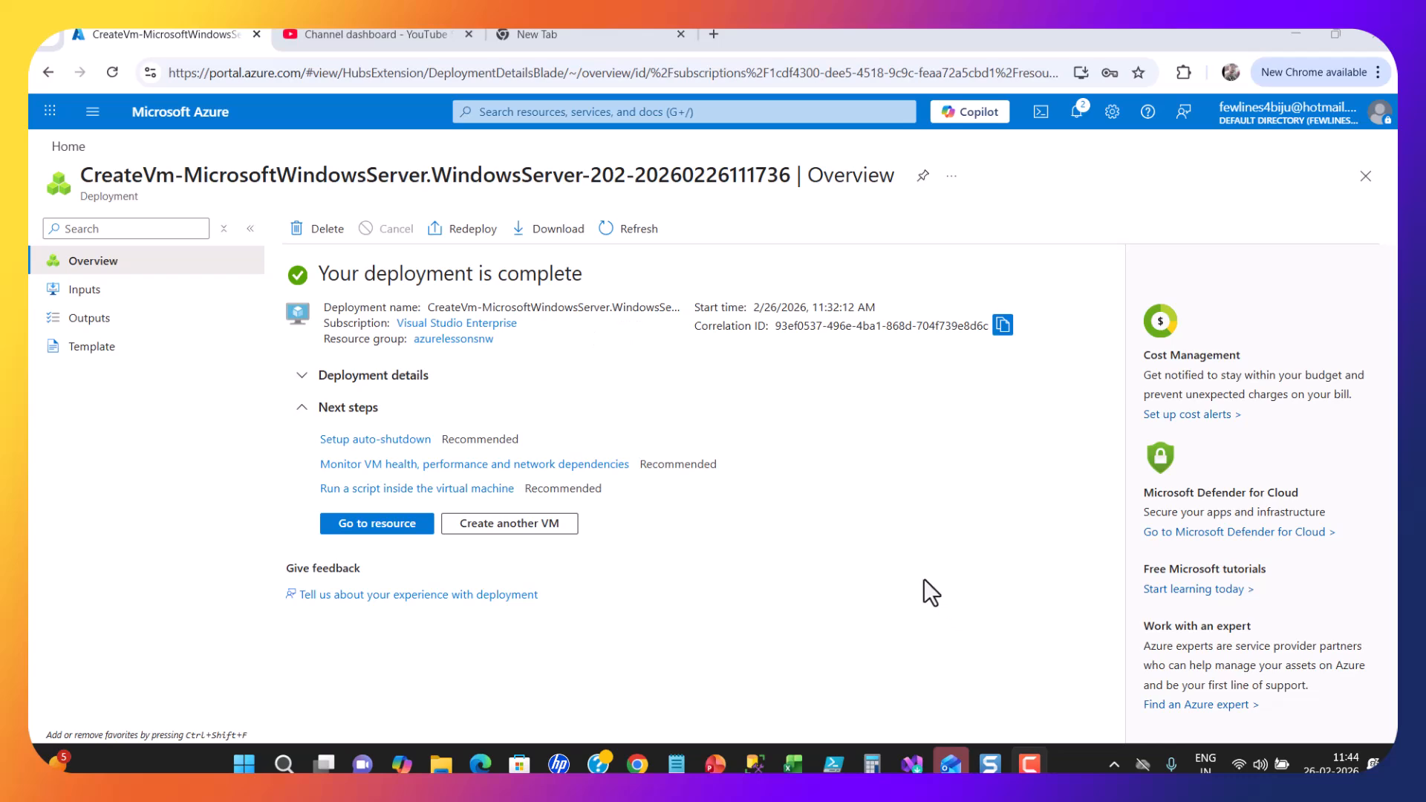
Expand the deployment details to examine the deployed resources, and open the virtual machine's resource page.
{"action": "left_click", "coordinate": [304, 377]}
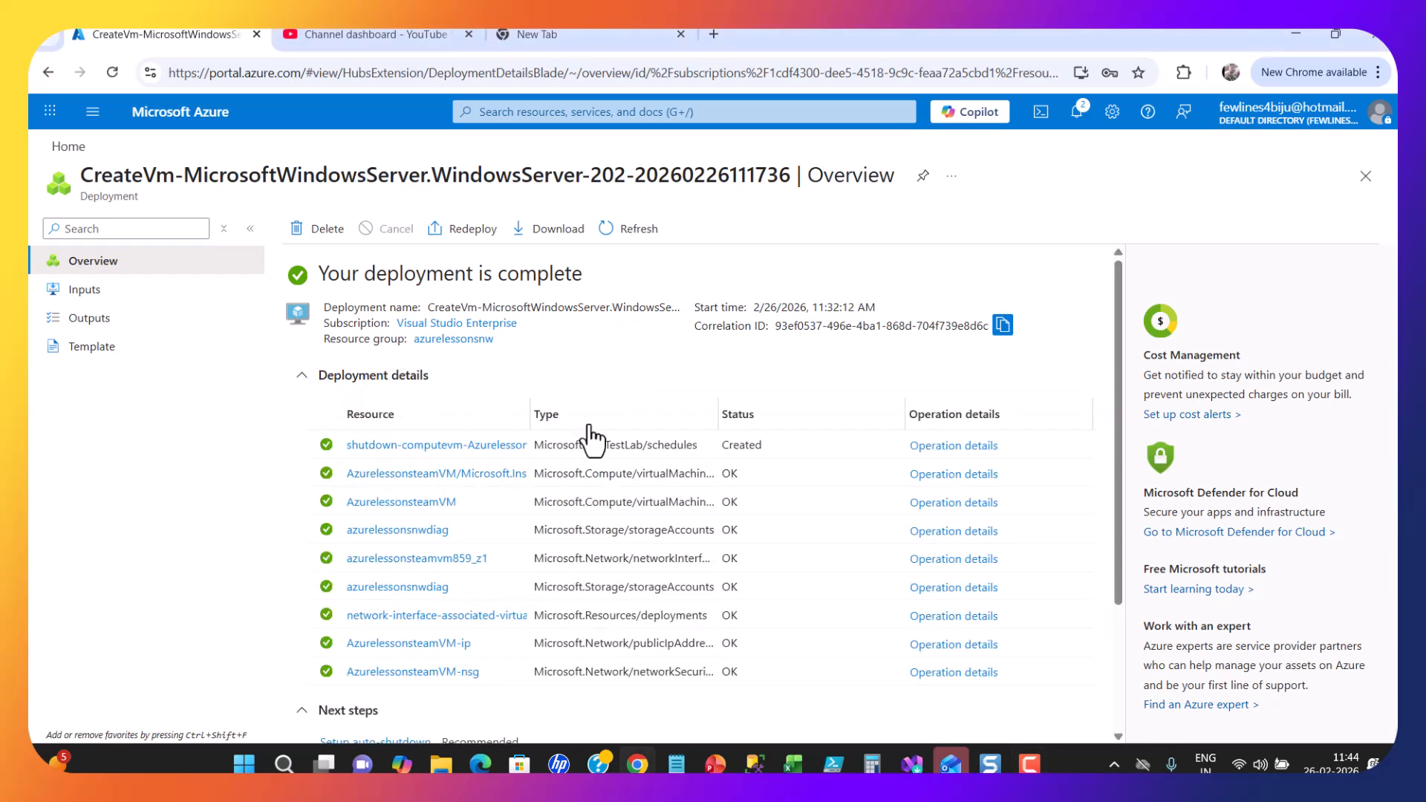
{"action": "scroll", "coordinate": [793, 573], "scroll_direction": "down", "scroll_amount": 3}
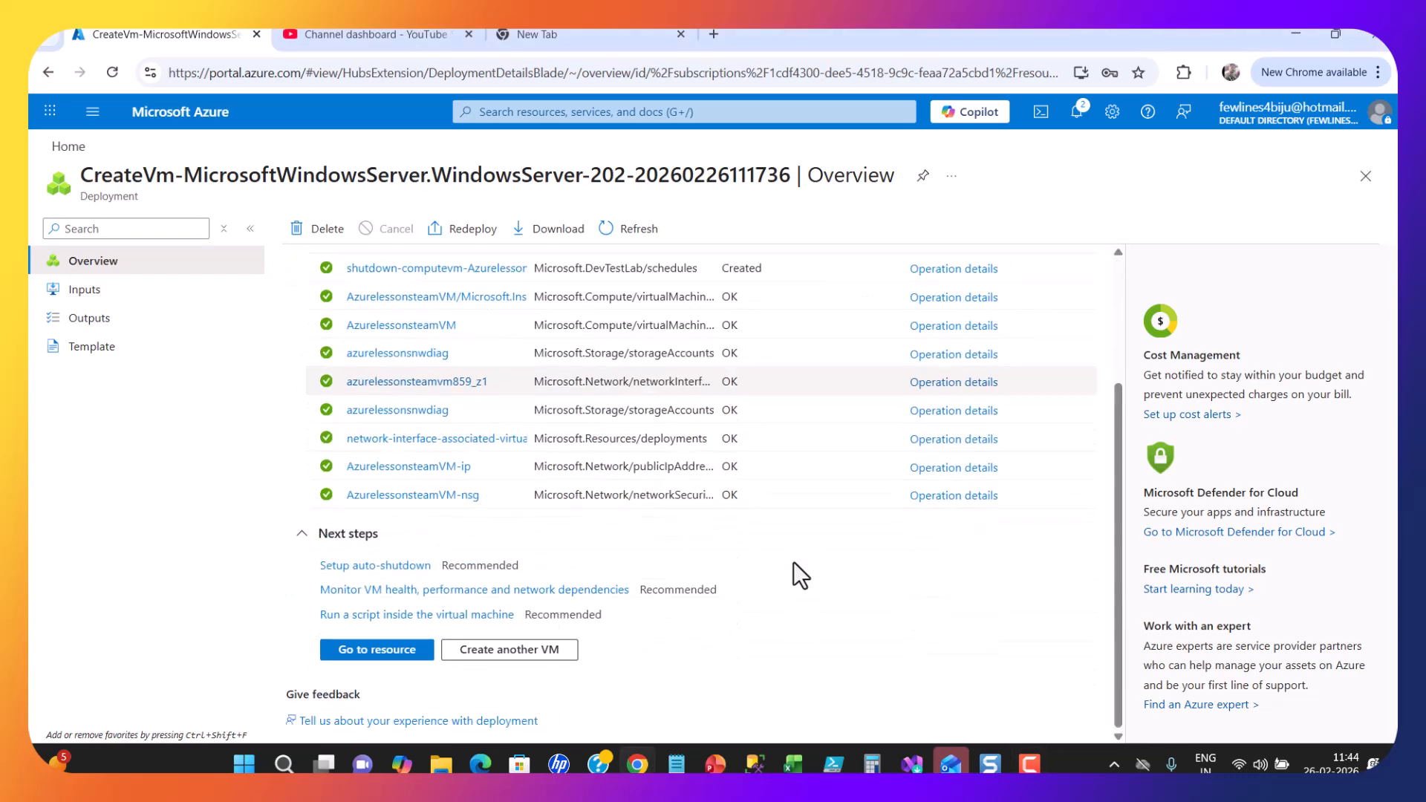
{"action": "left_click", "coordinate": [370, 652]}
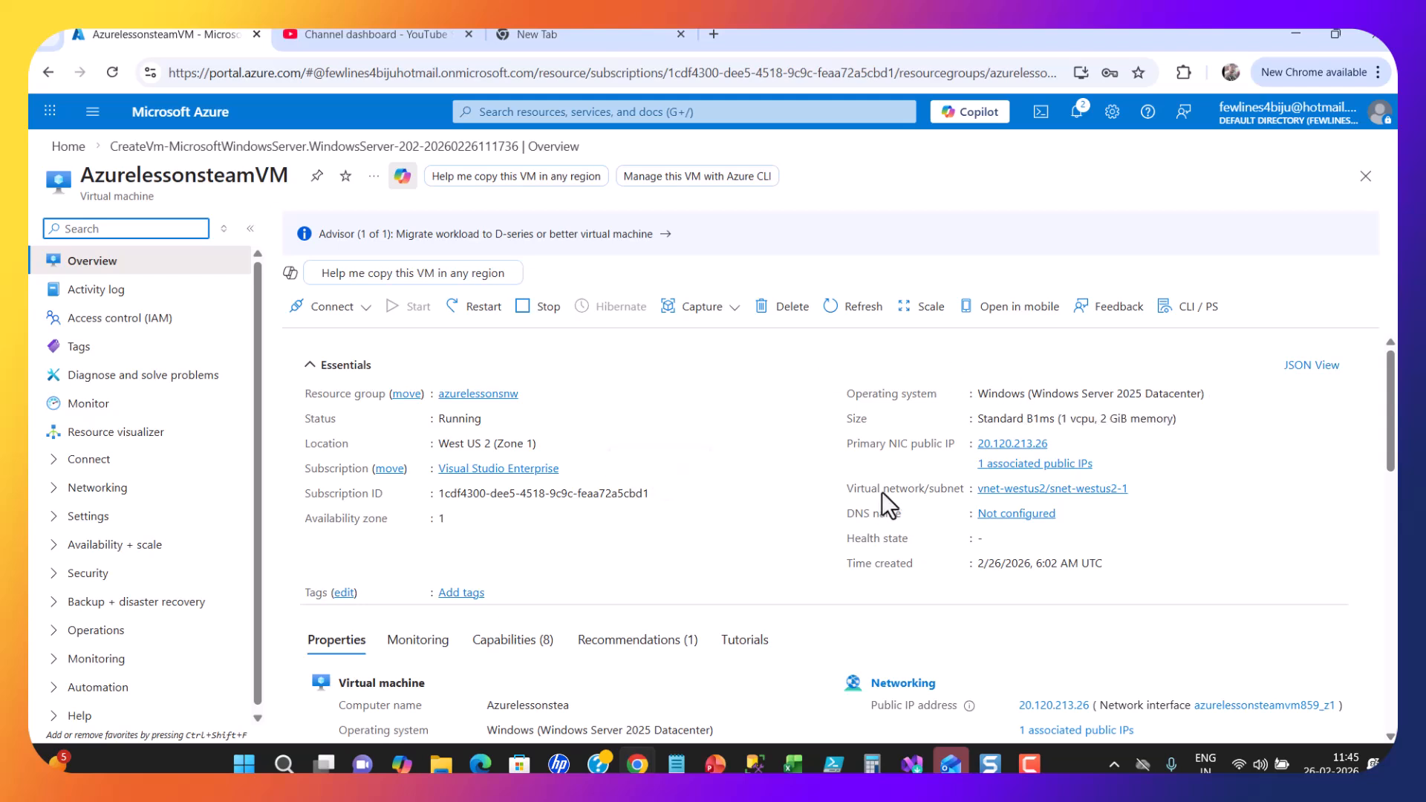
Examine the virtual machine's essentials, including its status, availability zone and creation time.
{"action": "left_click_drag", "start_coordinate": [304, 419], "coordinate": [481, 418]}
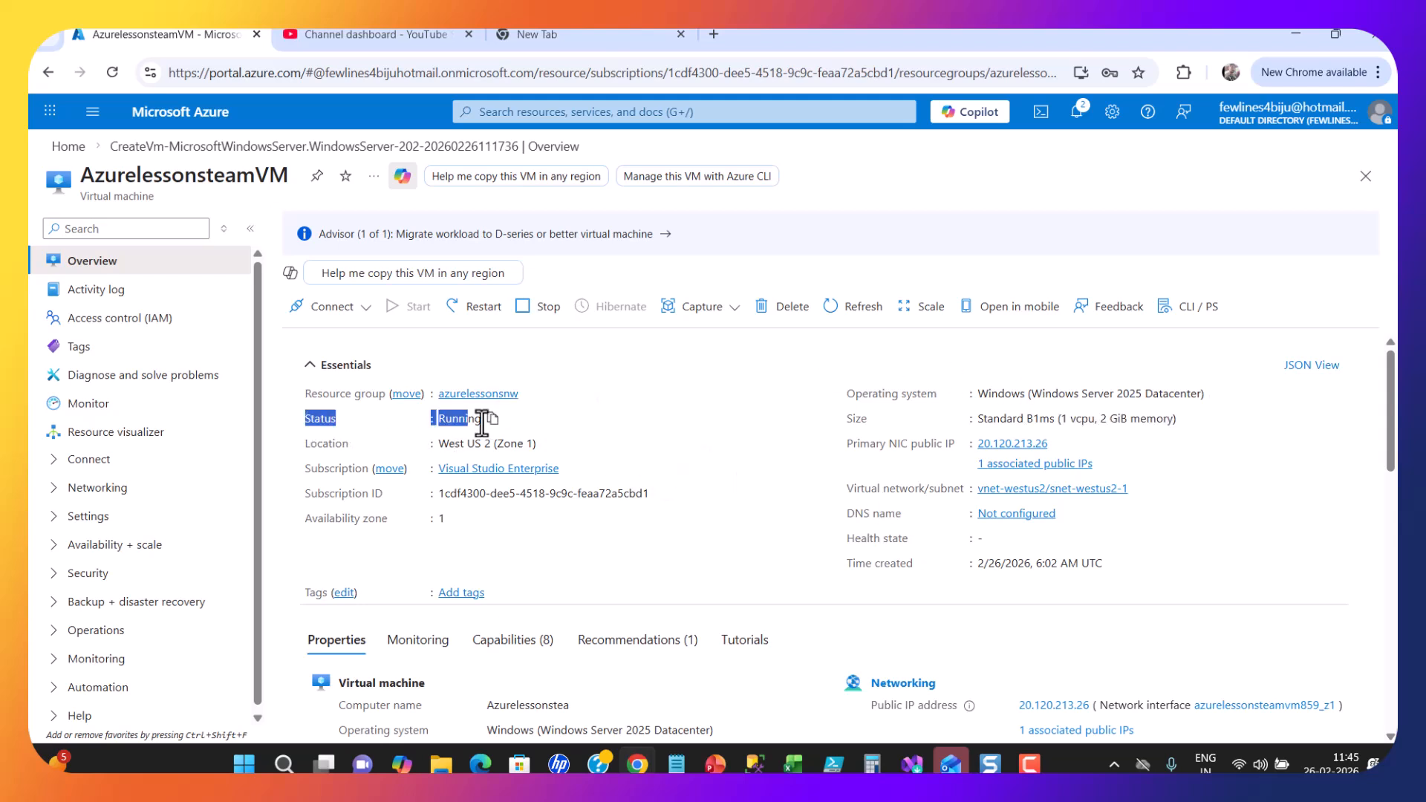
{"action": "left_click", "coordinate": [404, 572]}
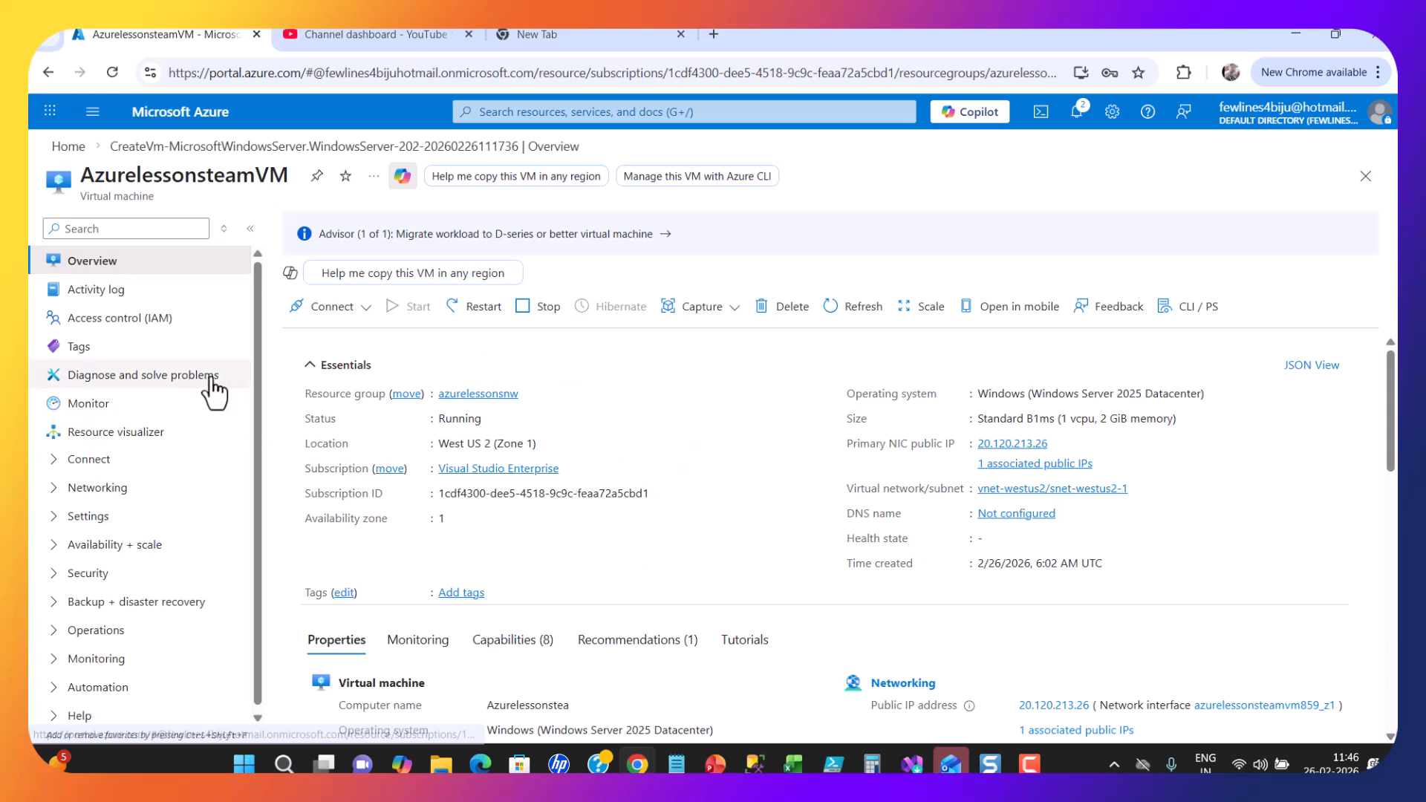
{"action": "scroll", "coordinate": [659, 438], "scroll_direction": "down", "scroll_amount": 1}
{"action": "scroll", "coordinate": [656, 429], "scroll_direction": "up", "scroll_amount": 1}
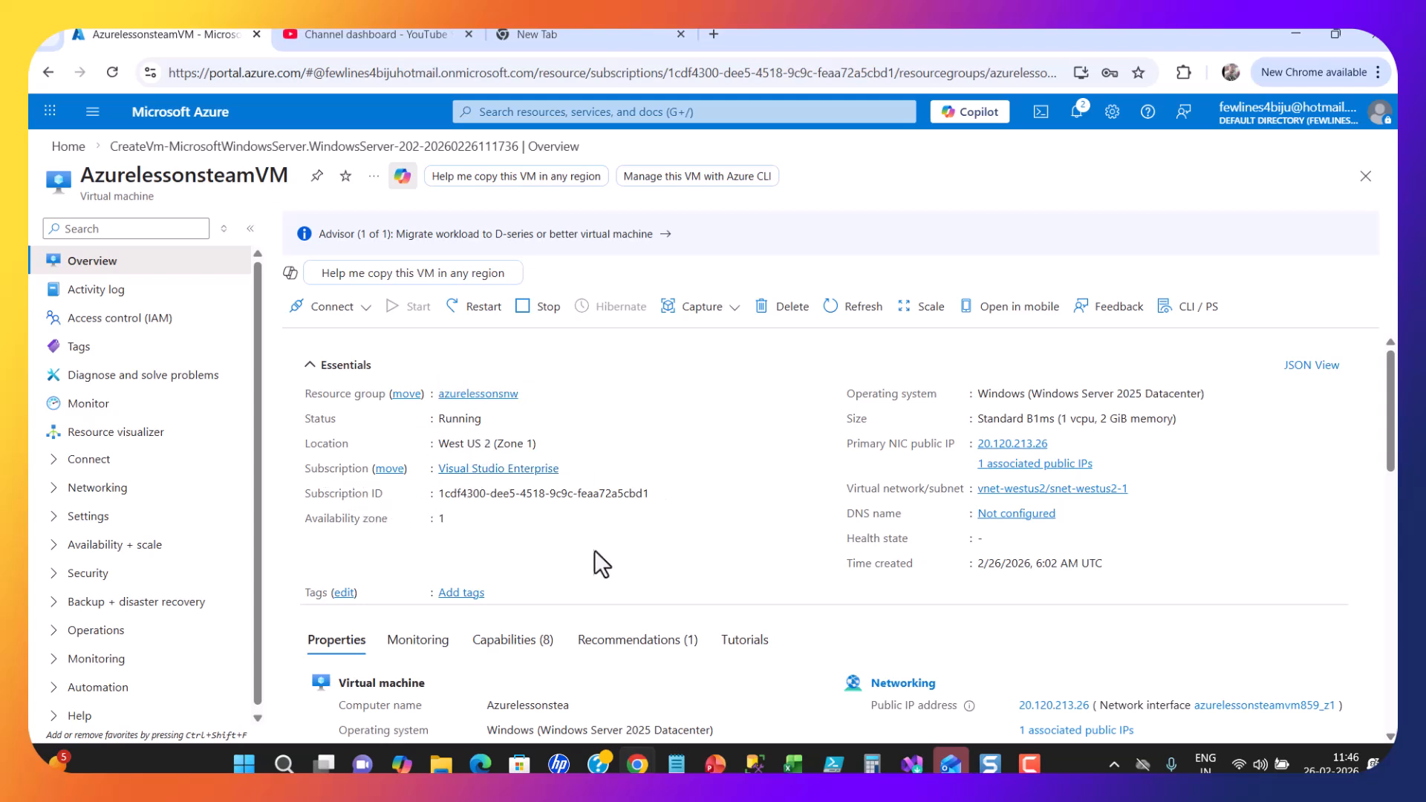
{"action": "left_click_drag", "start_coordinate": [309, 524], "coordinate": [455, 535]}
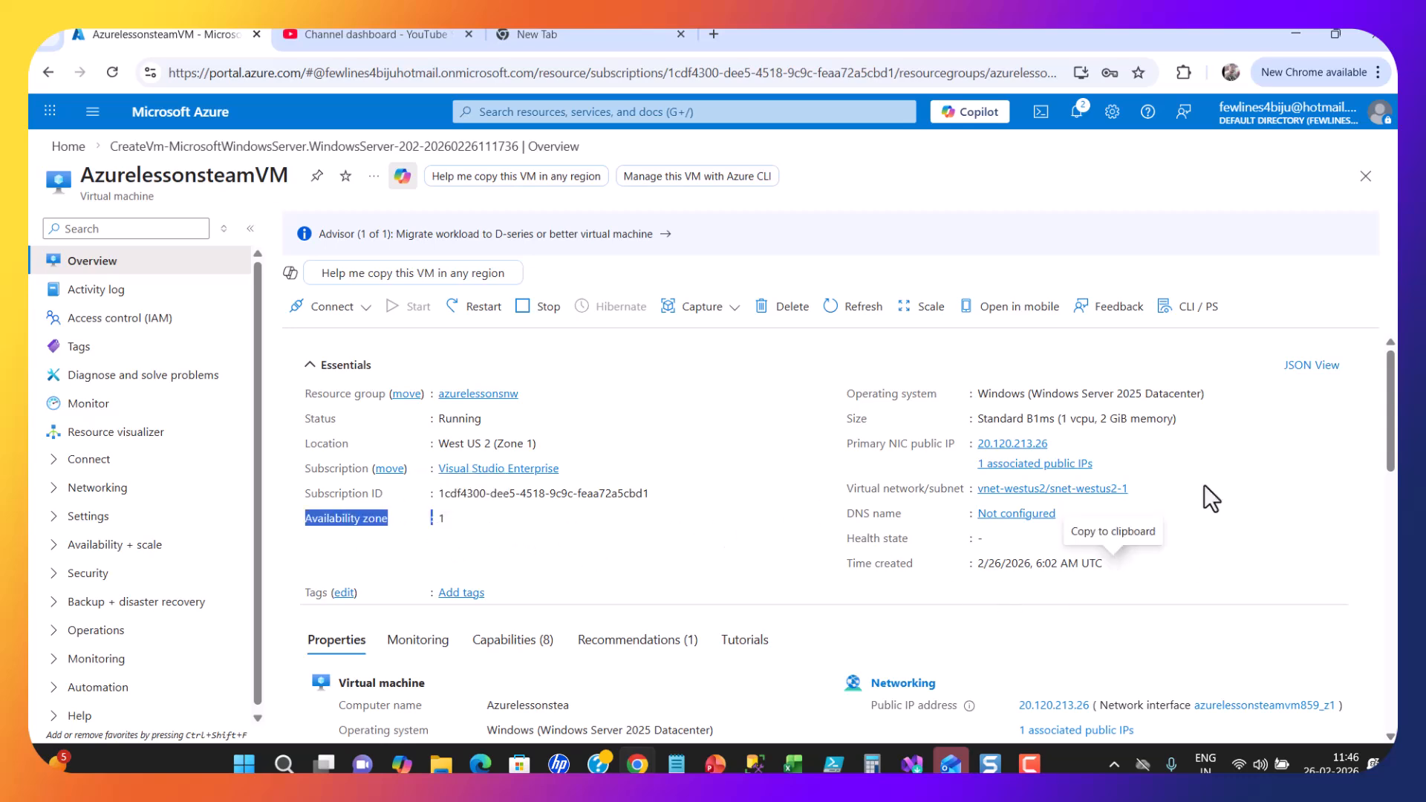
{"action": "left_click_drag", "start_coordinate": [919, 563], "coordinate": [844, 566]}
{"action": "scroll", "coordinate": [712, 588], "scroll_direction": "down", "scroll_amount": 4}
{"action": "scroll", "coordinate": [709, 590], "scroll_direction": "up", "scroll_amount": 2}
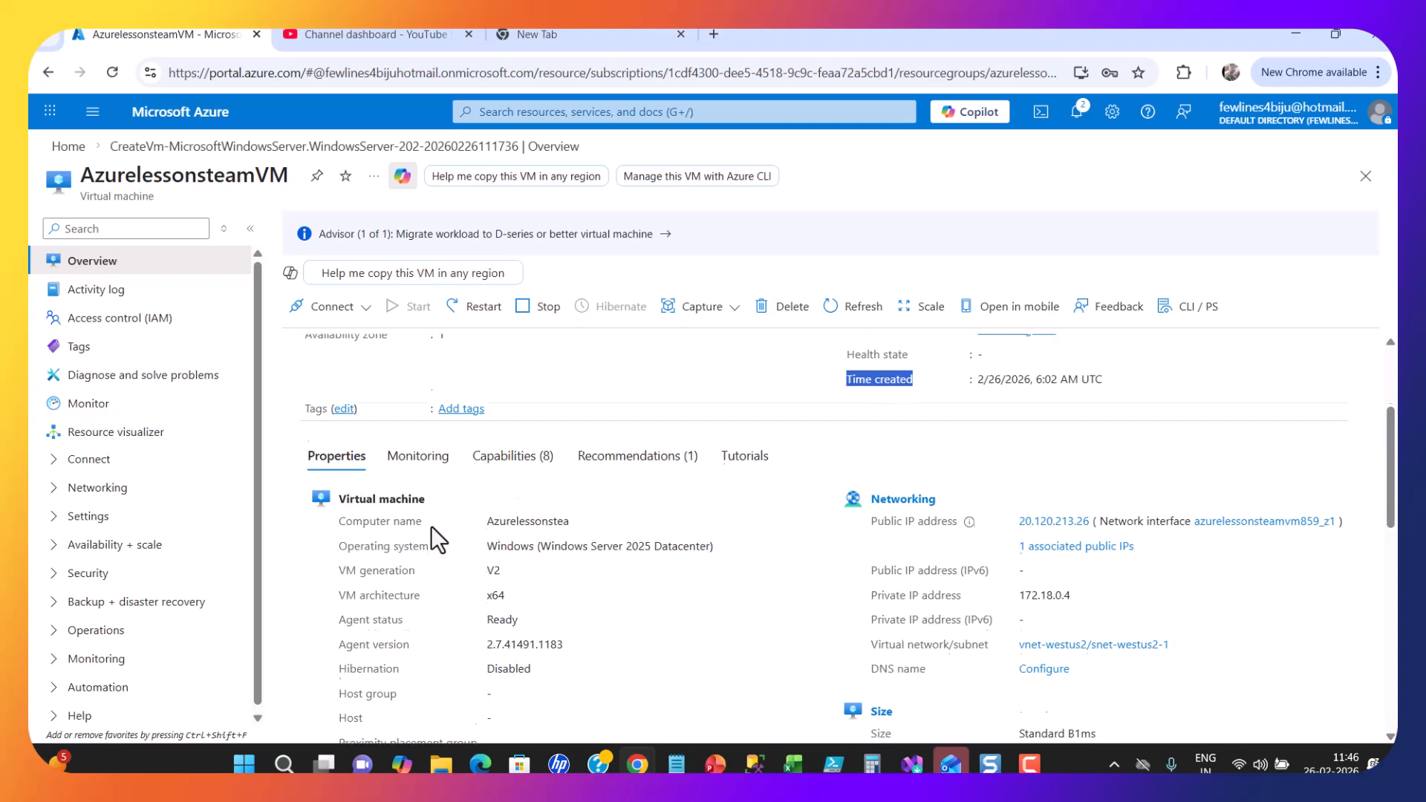
Examine the virtual machine's properties, including operating system, networking, size, source image, disk, security and auto-shutdown.
{"action": "scroll", "coordinate": [433, 526], "scroll_direction": "down", "scroll_amount": 1}
{"action": "left_click_drag", "start_coordinate": [487, 466], "coordinate": [744, 471]}
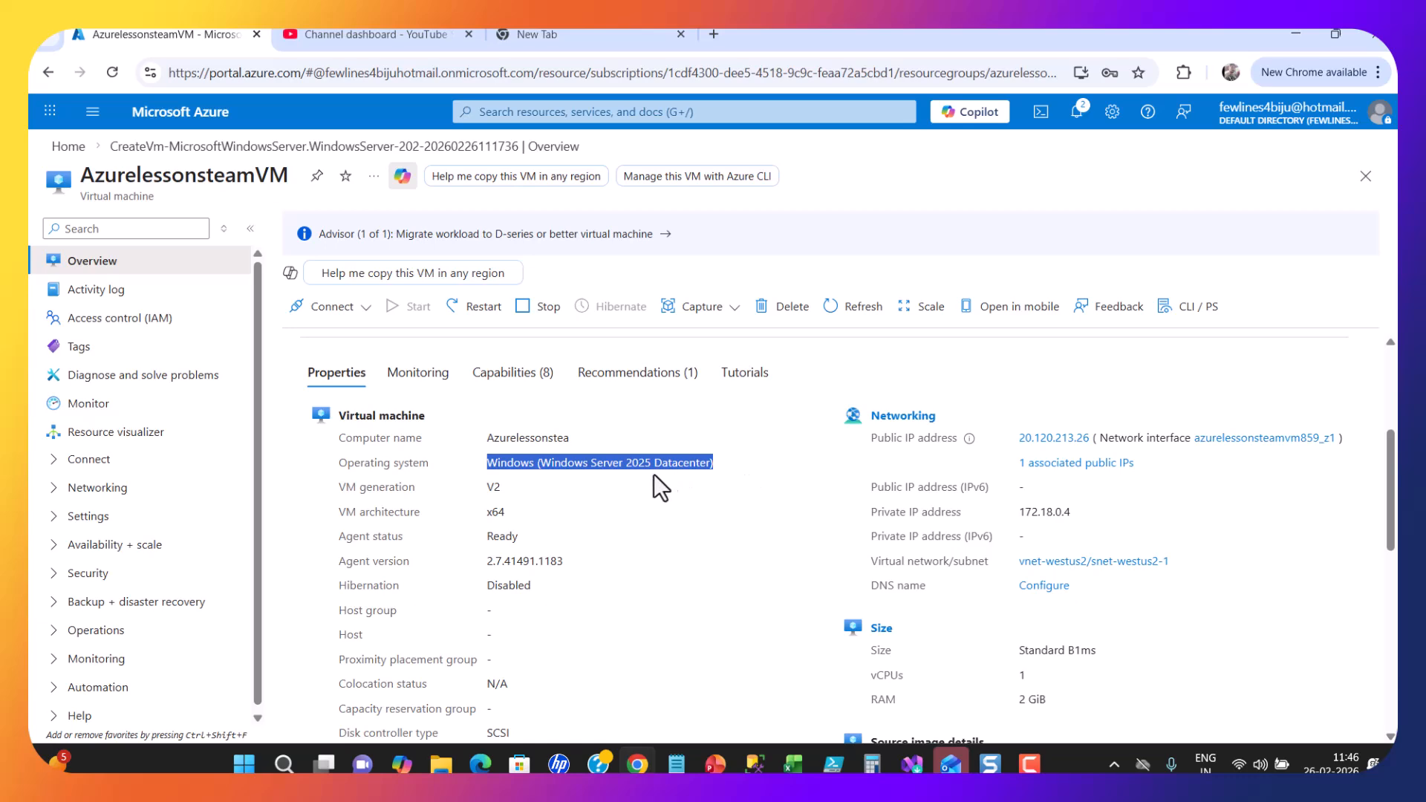
{"action": "scroll", "coordinate": [738, 572], "scroll_direction": "down", "scroll_amount": 1}
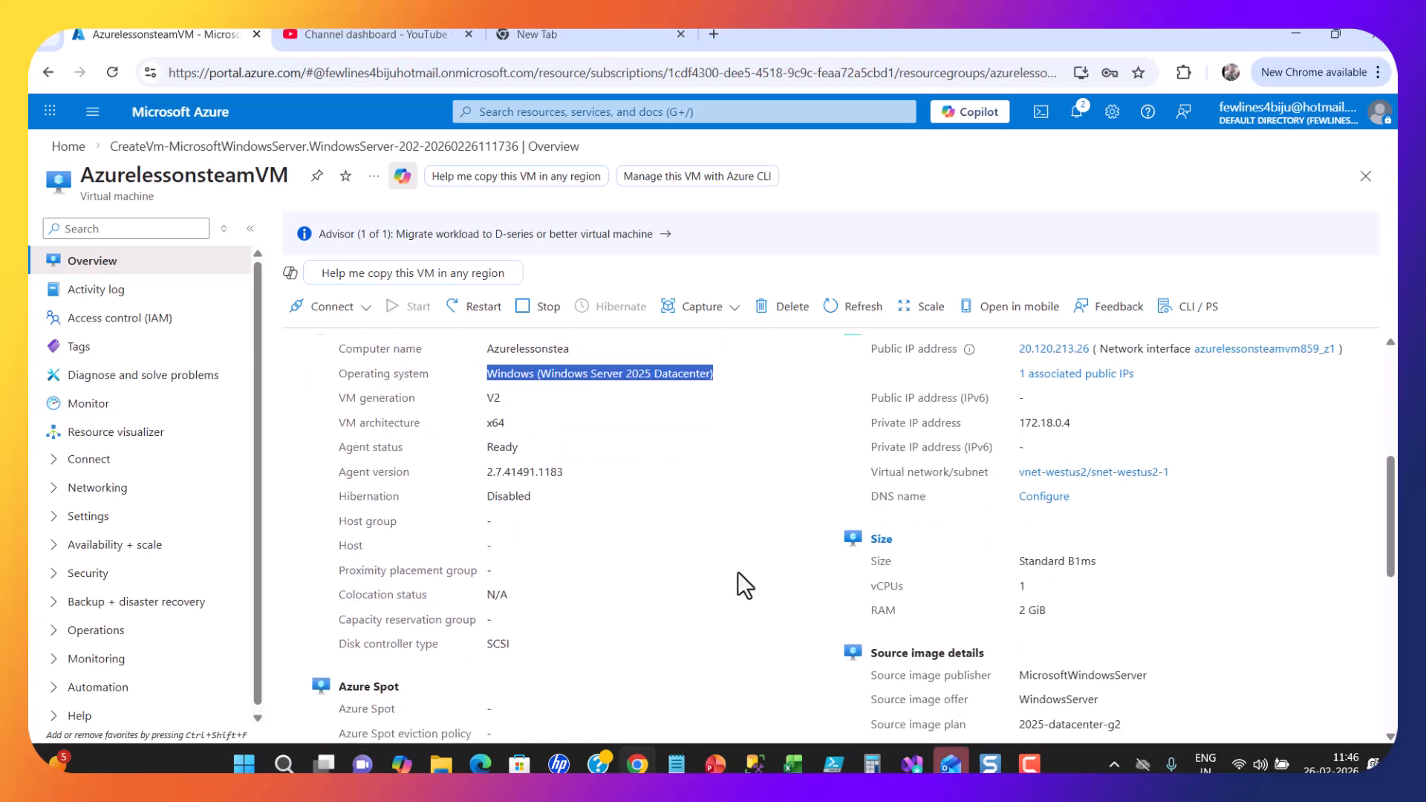
{"action": "scroll", "coordinate": [738, 572], "scroll_direction": "up", "scroll_amount": 2}
{"action": "scroll", "coordinate": [1003, 519], "scroll_direction": "down", "scroll_amount": 2}
{"action": "scroll", "coordinate": [965, 549], "scroll_direction": "down", "scroll_amount": 3}
{"action": "scroll", "coordinate": [751, 564], "scroll_direction": "down", "scroll_amount": 1}
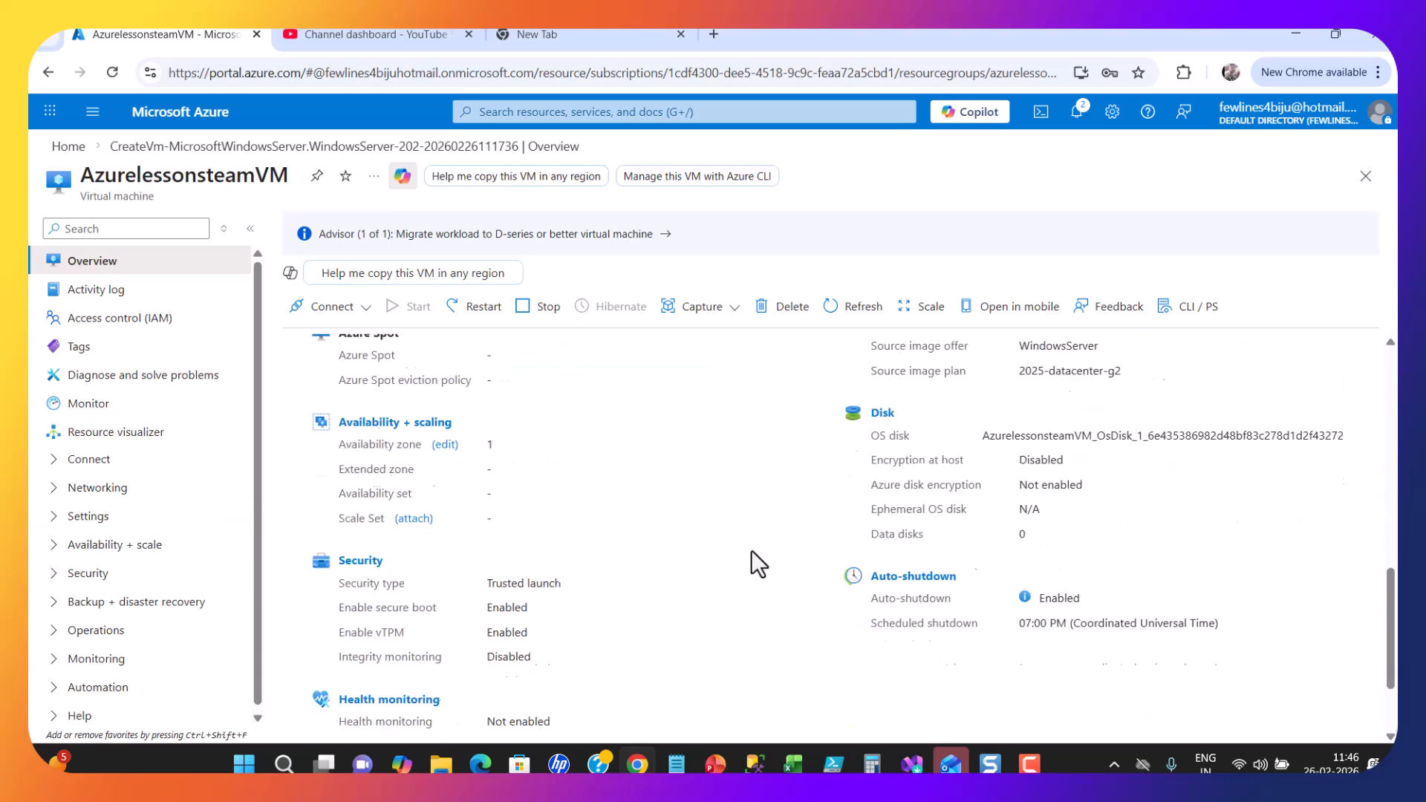
{"action": "scroll", "coordinate": [751, 551], "scroll_direction": "down", "scroll_amount": 2}
{"action": "scroll", "coordinate": [751, 553], "scroll_direction": "up", "scroll_amount": 8}
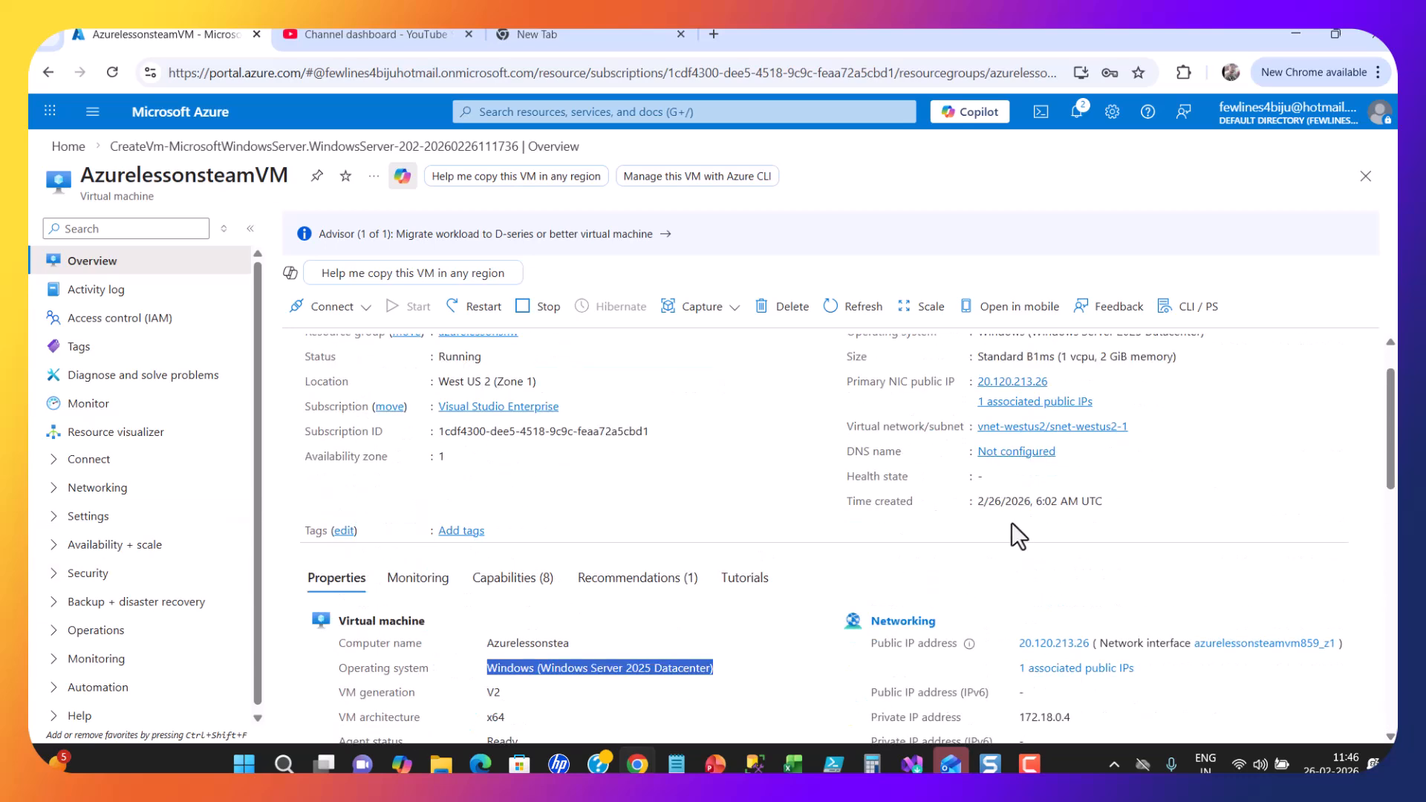
{"action": "scroll", "coordinate": [399, 587], "scroll_direction": "down", "scroll_amount": 1}
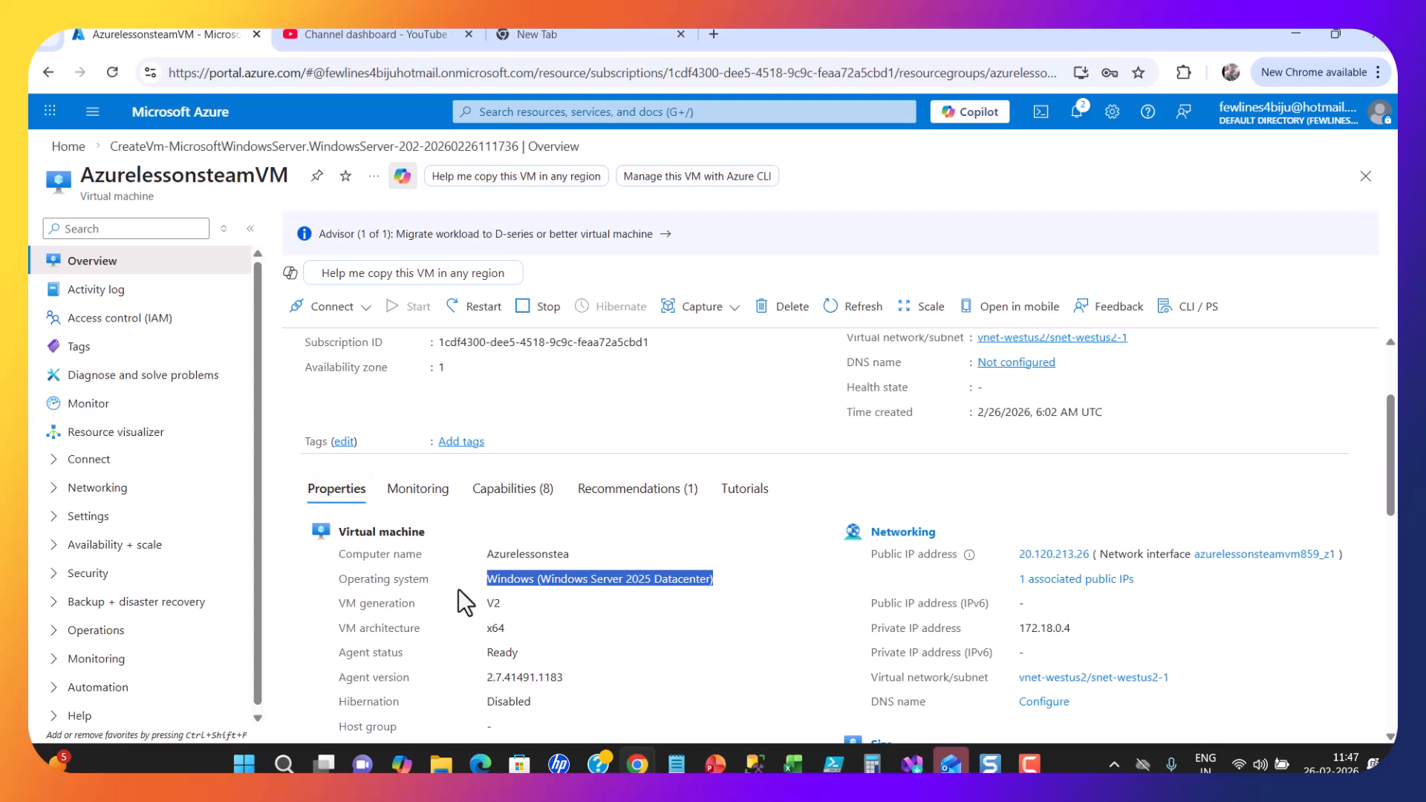
{"action": "scroll", "coordinate": [457, 590], "scroll_direction": "down", "scroll_amount": 2}
{"action": "scroll", "coordinate": [780, 582], "scroll_direction": "up", "scroll_amount": 4}
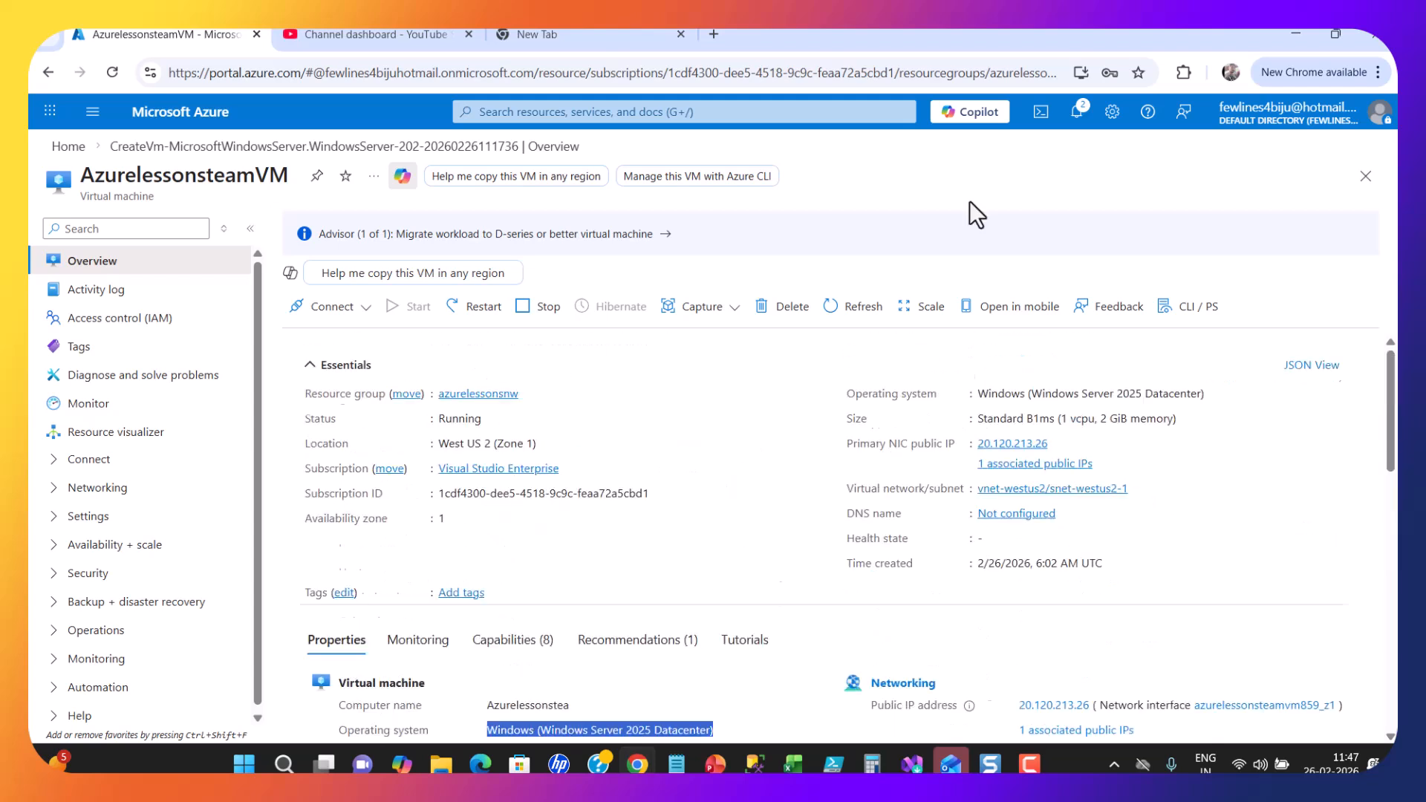
Open the connection options for the virtual machine AzurelessonsteamVM.
{"action": "left_click", "coordinate": [366, 325]}
{"action": "left_click", "coordinate": [309, 340]}
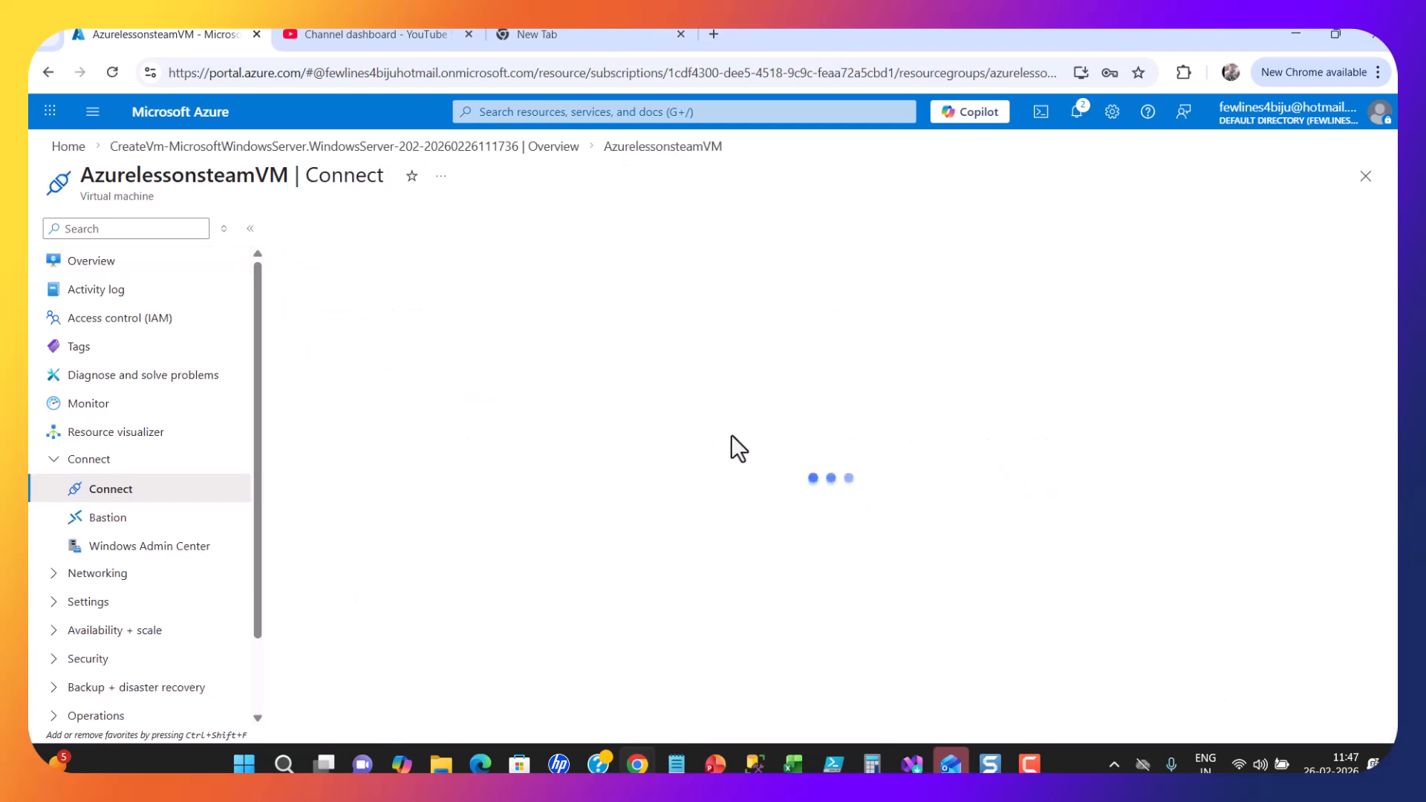
Examine the Native RDP connection details, including the source machine's OS and IP address, and the destination VM's IP address and port.
{"action": "scroll", "coordinate": [997, 530], "scroll_direction": "down", "scroll_amount": 1}
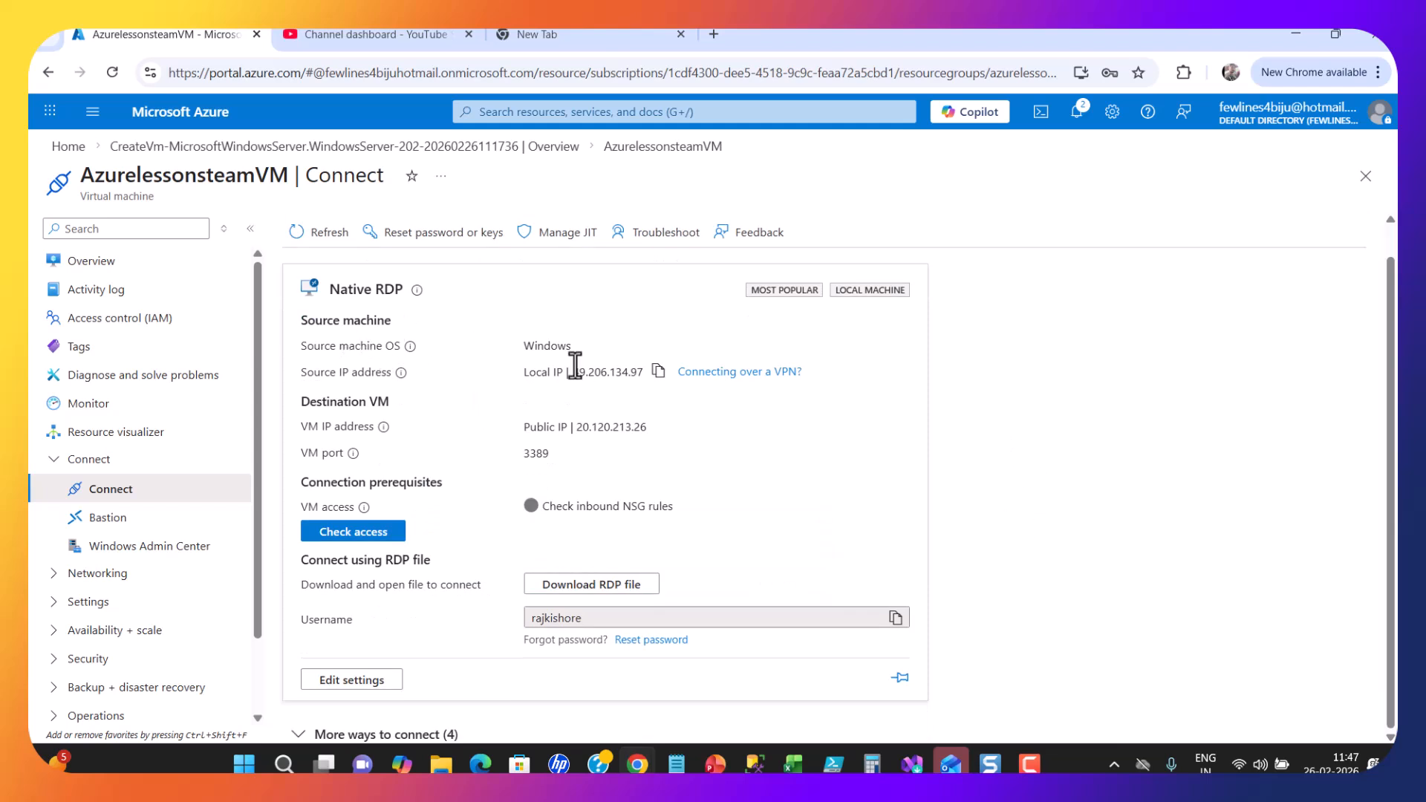
{"action": "double_click", "coordinate": [535, 346]}
{"action": "left_click", "coordinate": [501, 368]}
{"action": "left_click_drag", "start_coordinate": [501, 370], "coordinate": [653, 376]}
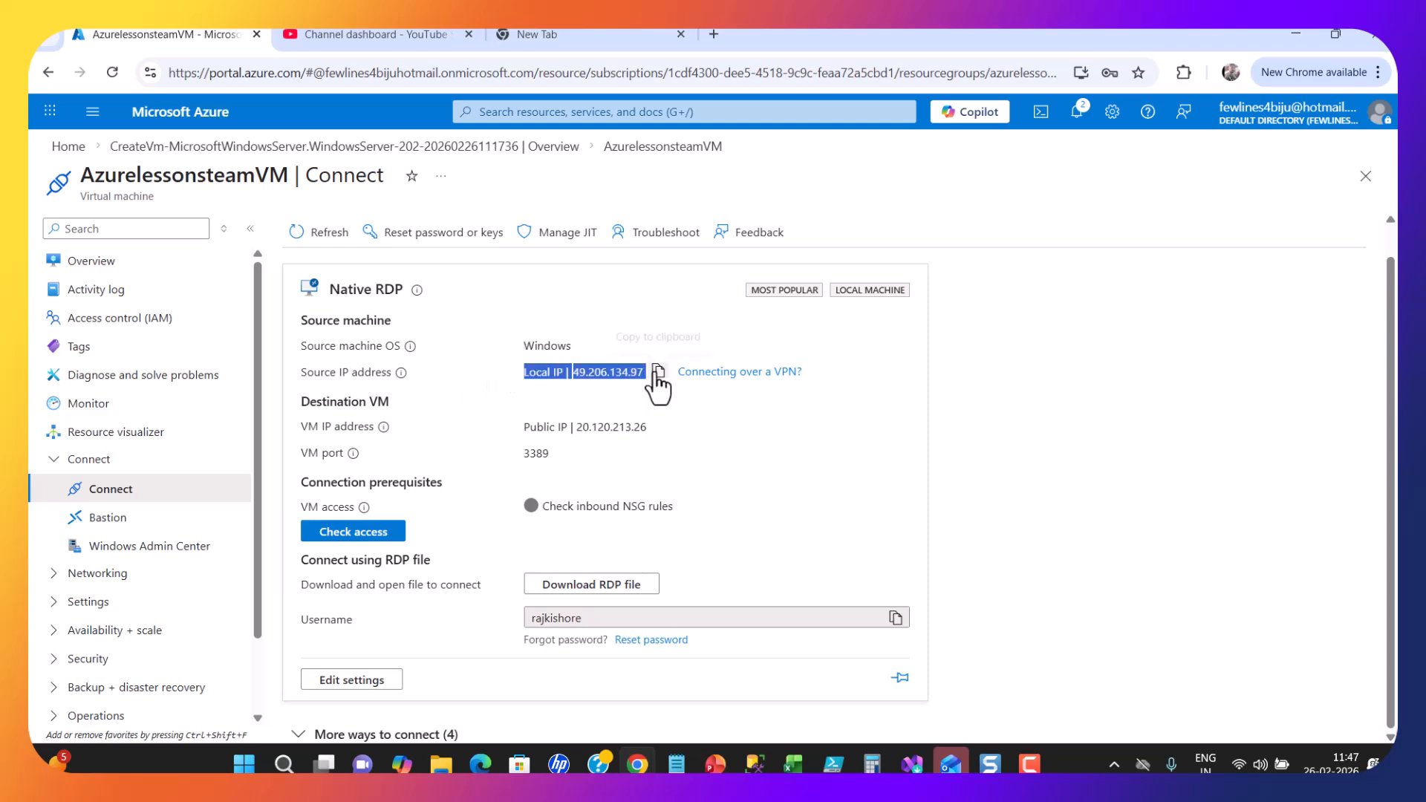
{"action": "left_click", "coordinate": [1032, 396]}
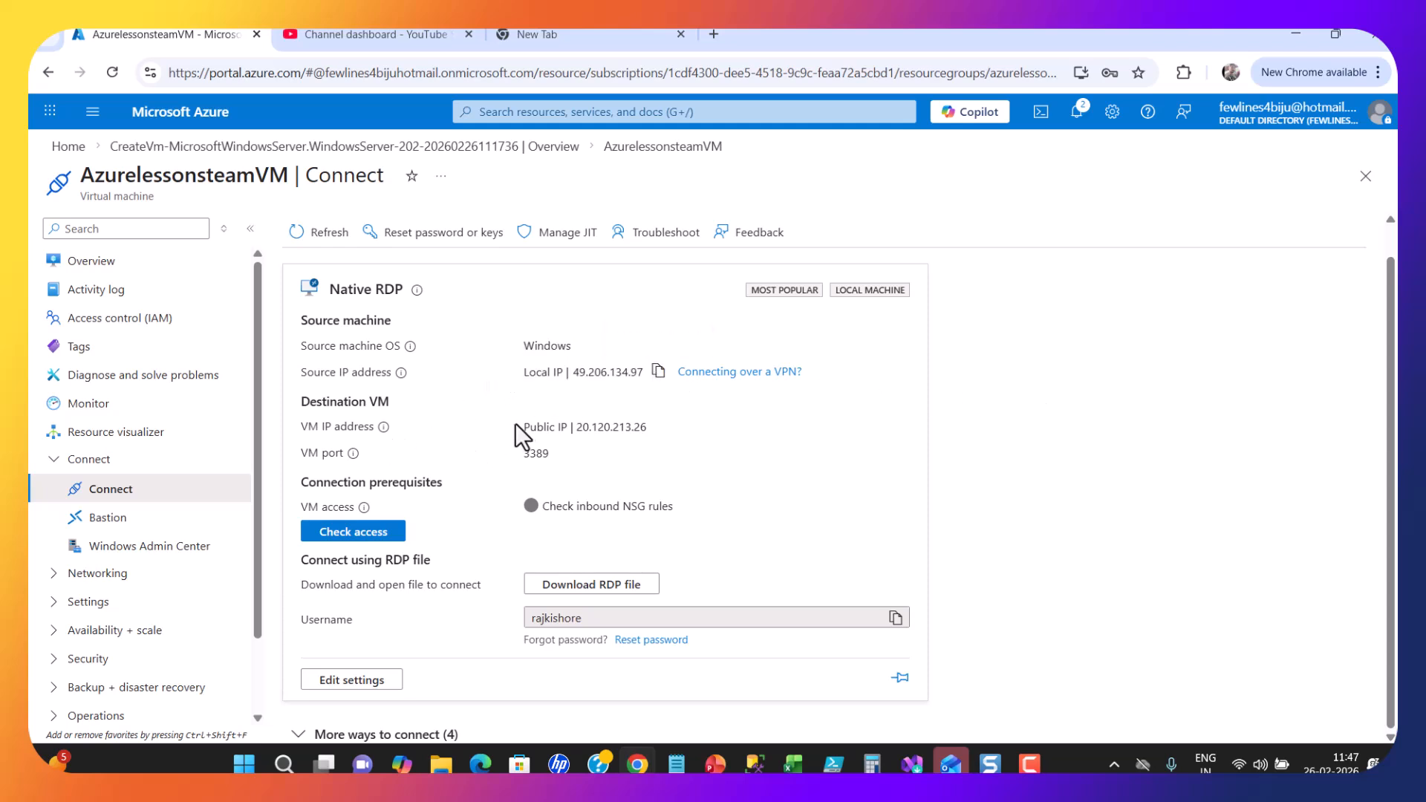
{"action": "left_click_drag", "start_coordinate": [518, 428], "coordinate": [661, 431]}
{"action": "left_click_drag", "start_coordinate": [524, 372], "coordinate": [646, 371]}
{"action": "left_click", "coordinate": [1085, 465]}
{"action": "mouse_move", "coordinate": [524, 456]}
{"action": "left_click_drag", "start_coordinate": [525, 453], "coordinate": [550, 456]}
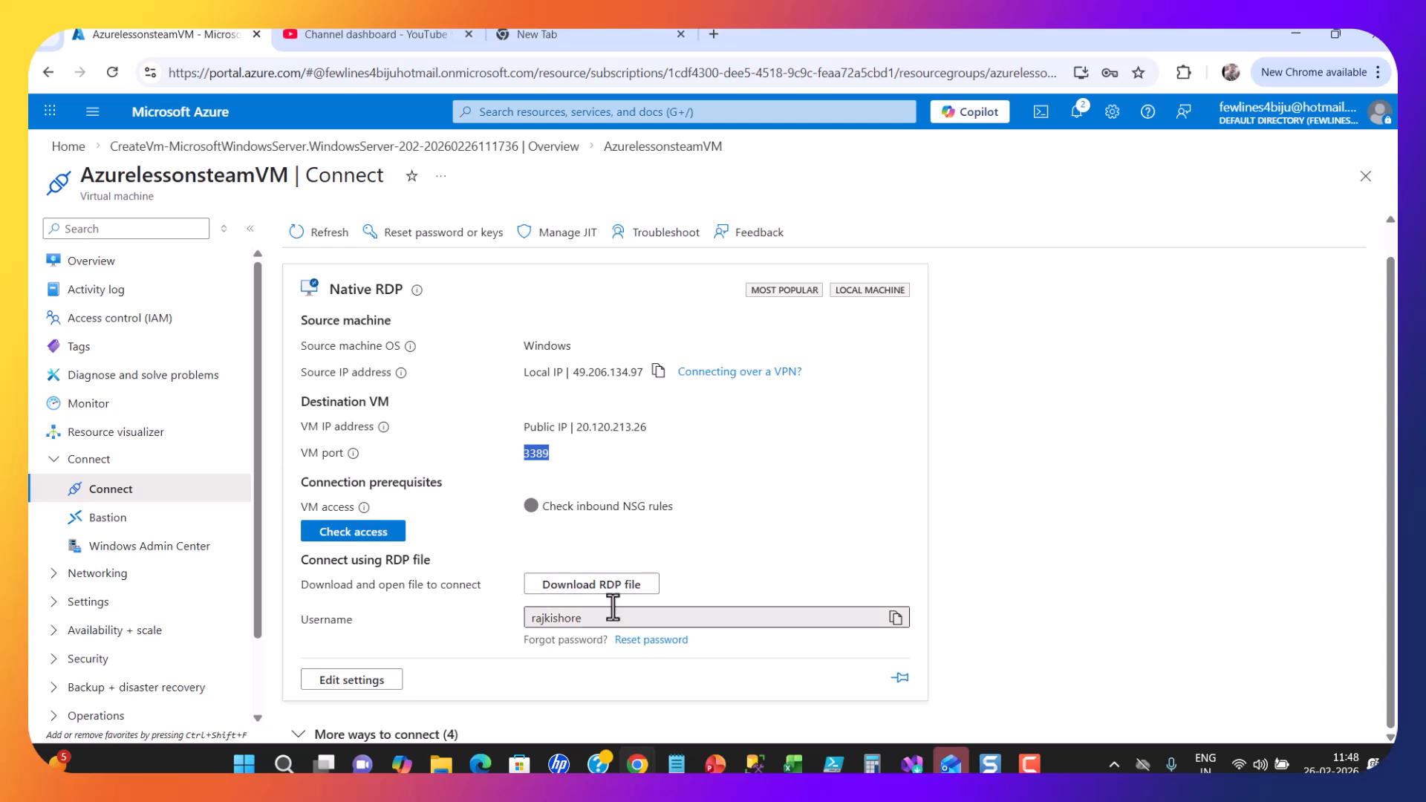
Download the RDP file AzurelessonsteamVM.rdp, open it and connect despite the unknown publisher, suppressing further prompts for this computer.
{"action": "left_click", "coordinate": [576, 588]}
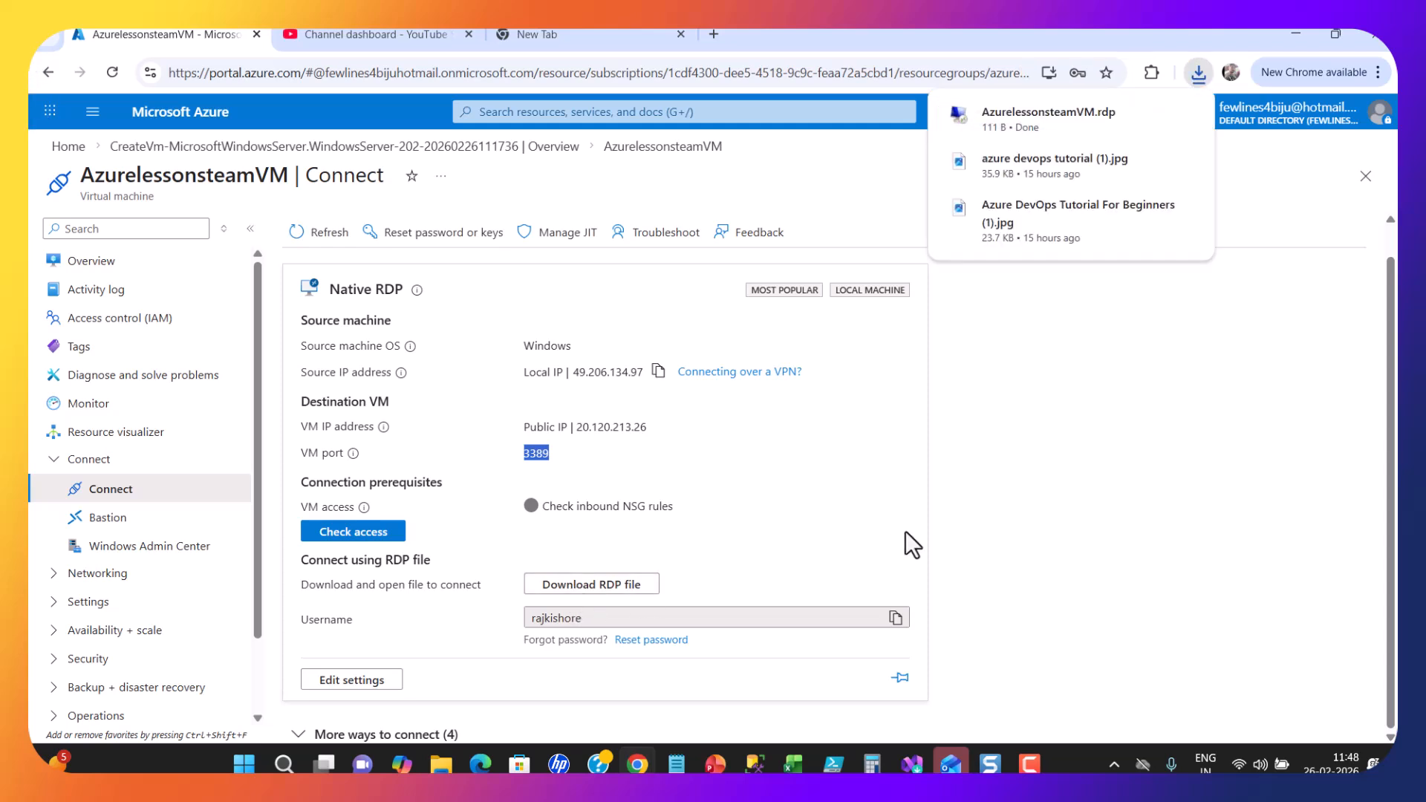
{"action": "left_click", "coordinate": [1068, 122]}
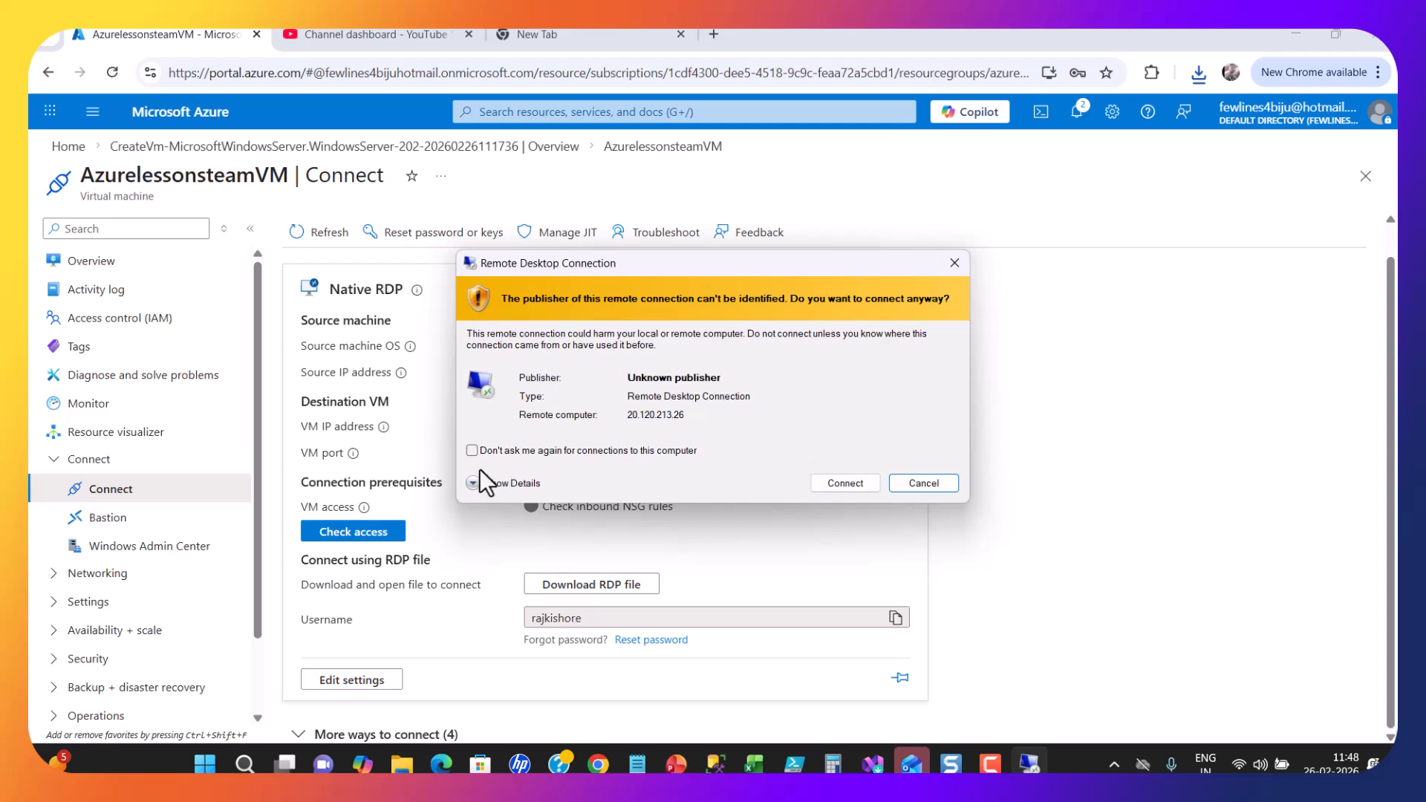
{"action": "left_click", "coordinate": [473, 450]}
{"action": "left_click", "coordinate": [847, 483]}
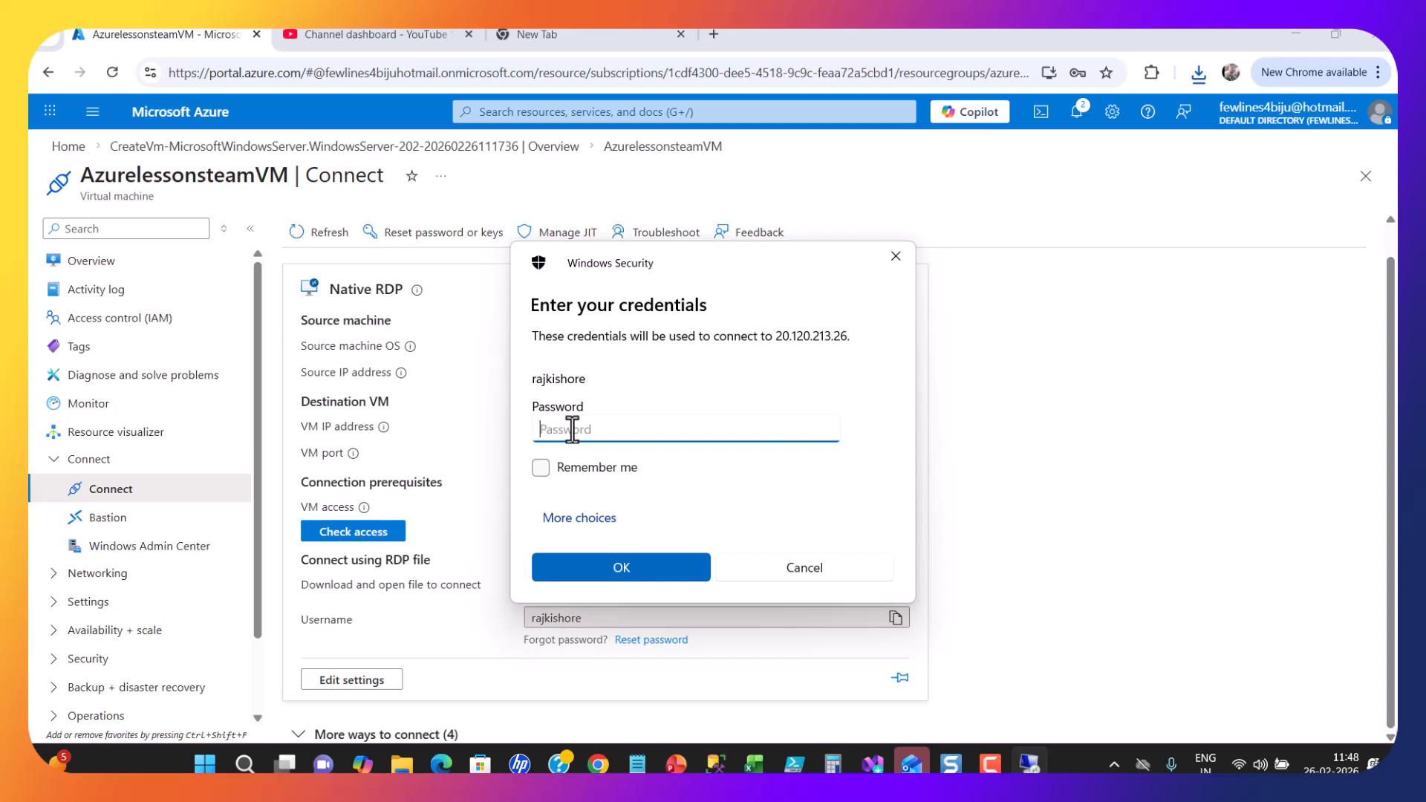
Enter the administrator account's password, have the credentials remembered, and submit them to start the remote desktop session.
{"action": "key", "text": "Caps_Lock"}
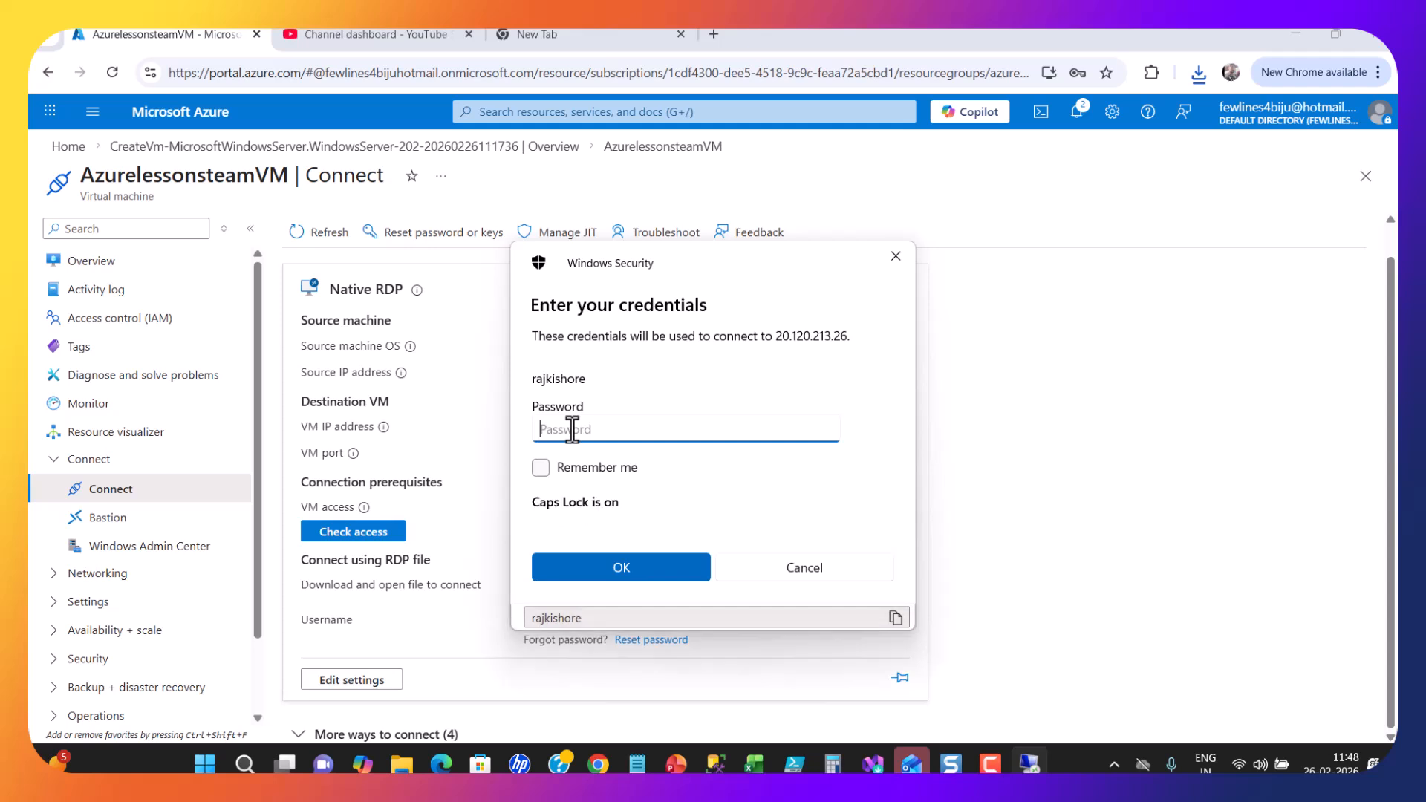
{"action": "type", "text": "•"}
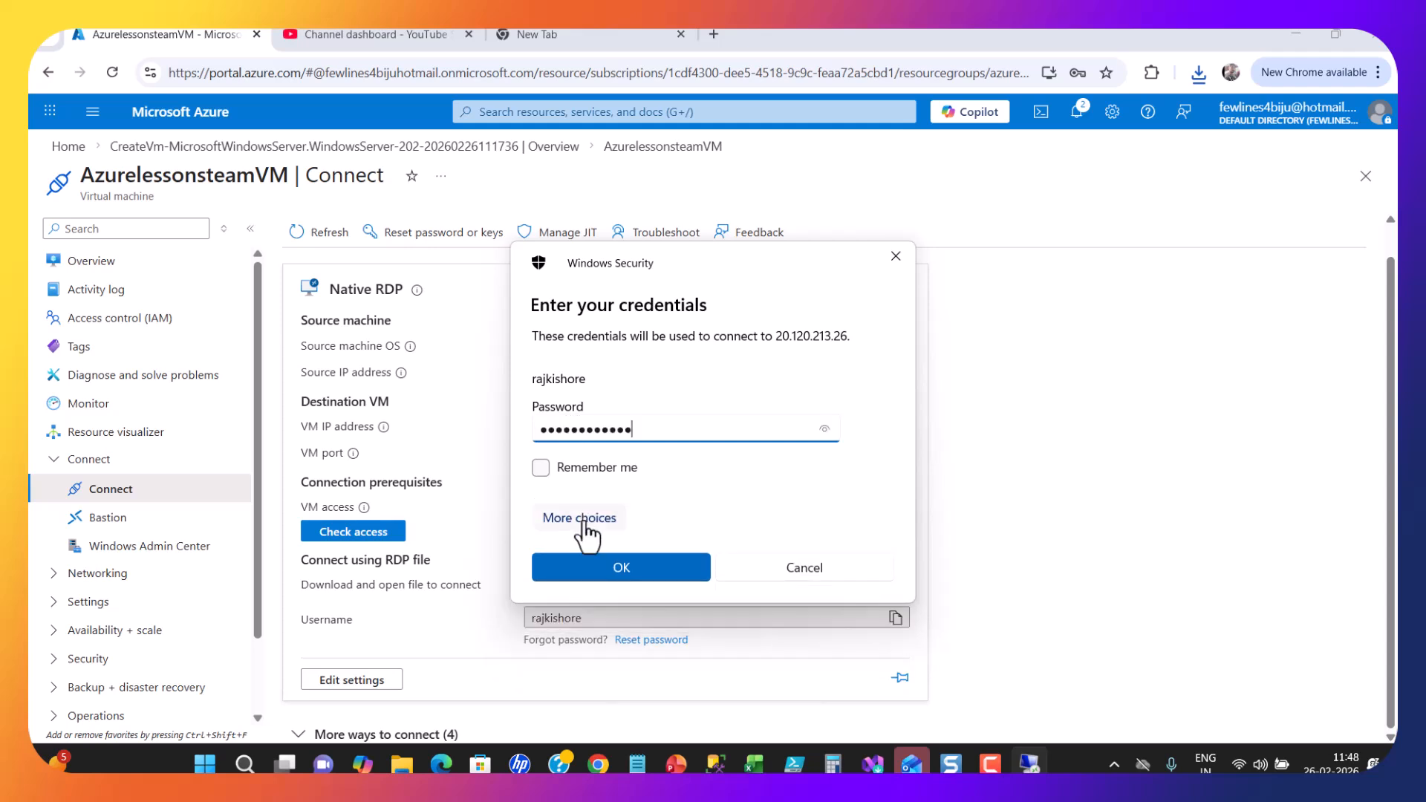
{"action": "left_click", "coordinate": [540, 468]}
{"action": "left_click", "coordinate": [648, 563]}
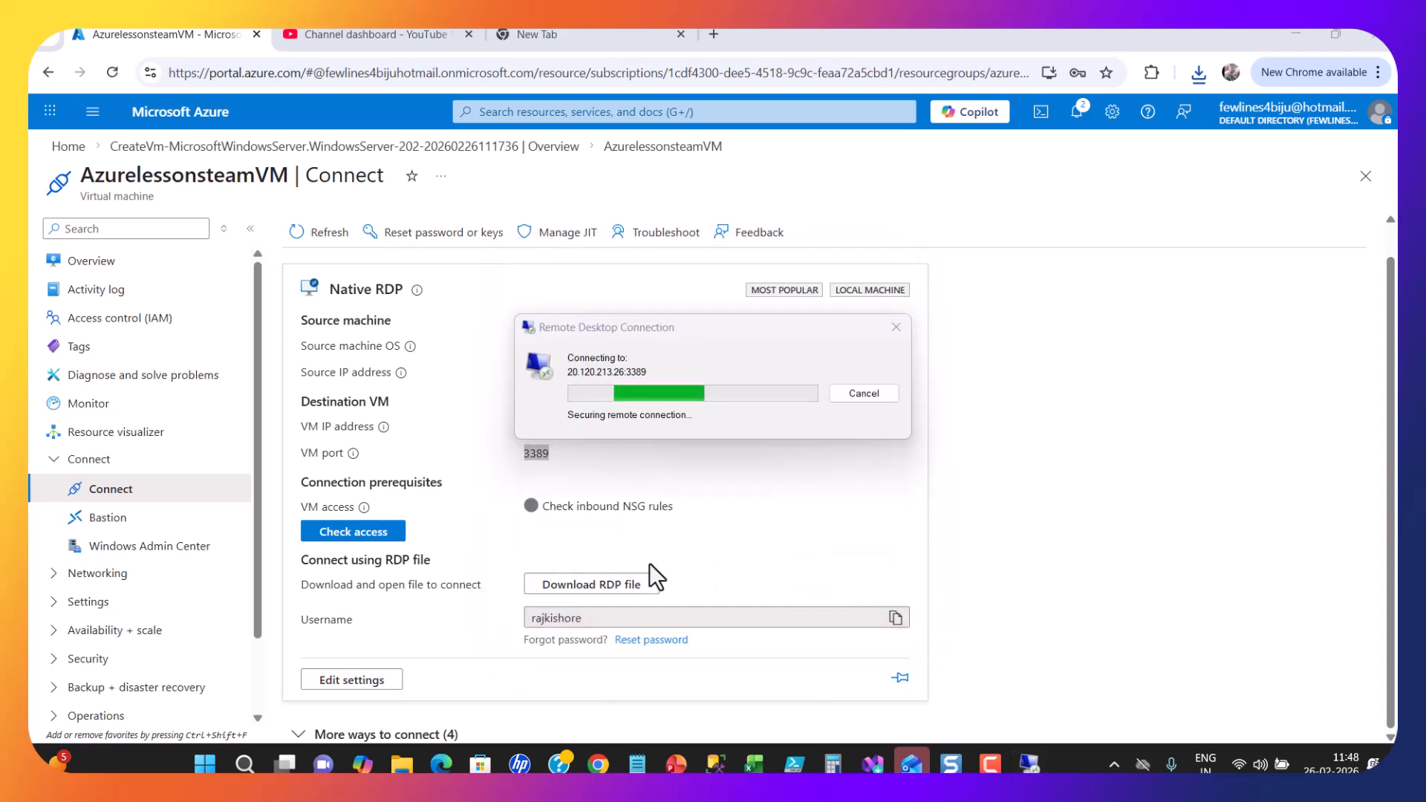
{"action": "left_click", "coordinate": [782, 532]}
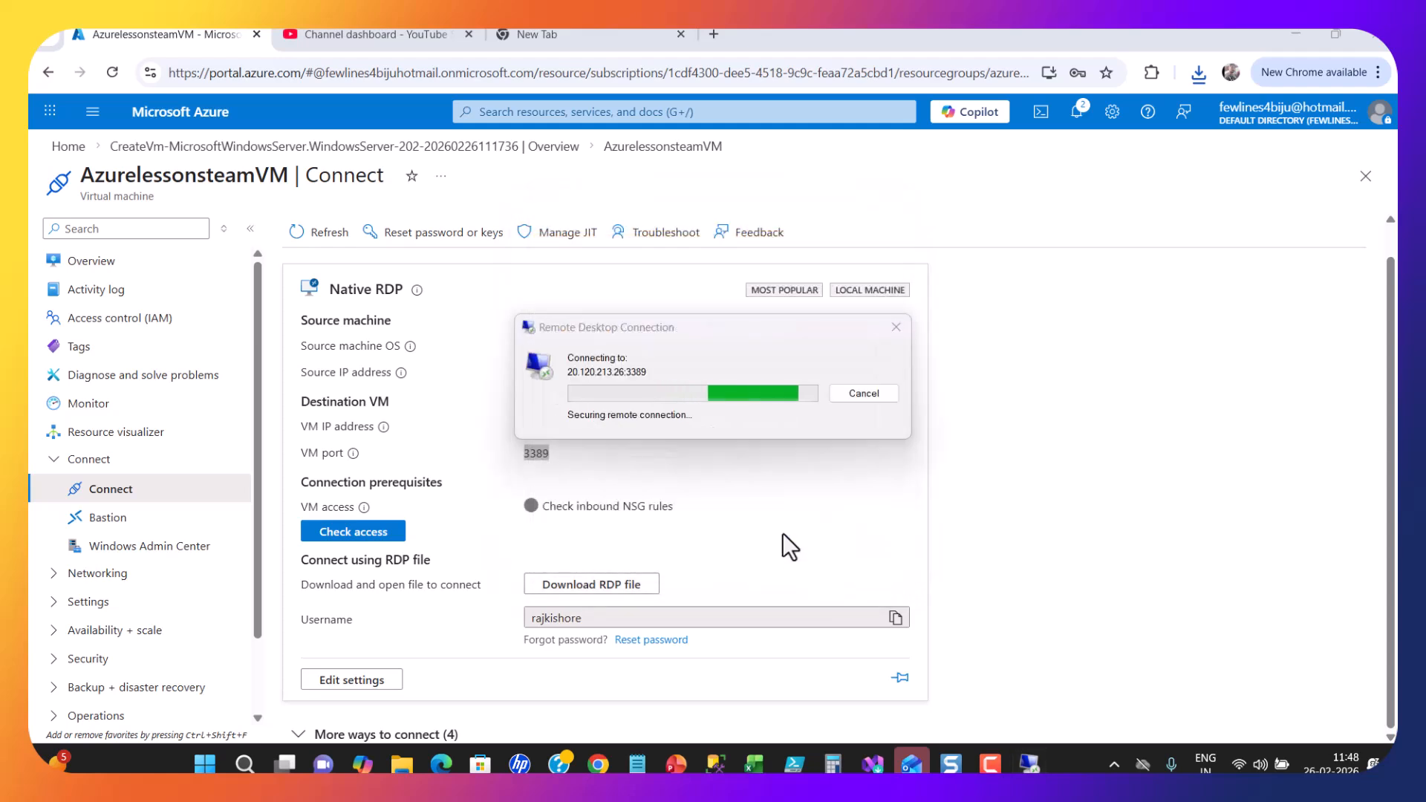